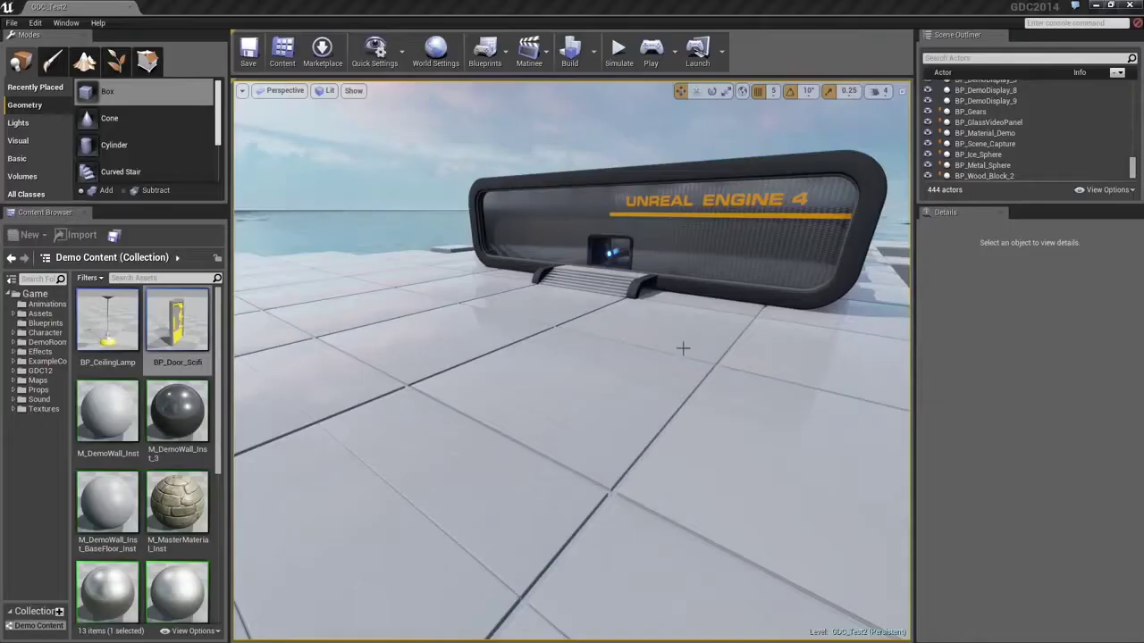
# Step: Place an additive box geometry brush on the tiled floor in front of the building and raise it slightly
pyautogui.press('w')
pyautogui.moveTo(660, 359); pyautogui.dragTo(660, 302, button='right')
pyautogui.scroll(-2, 124, 384)
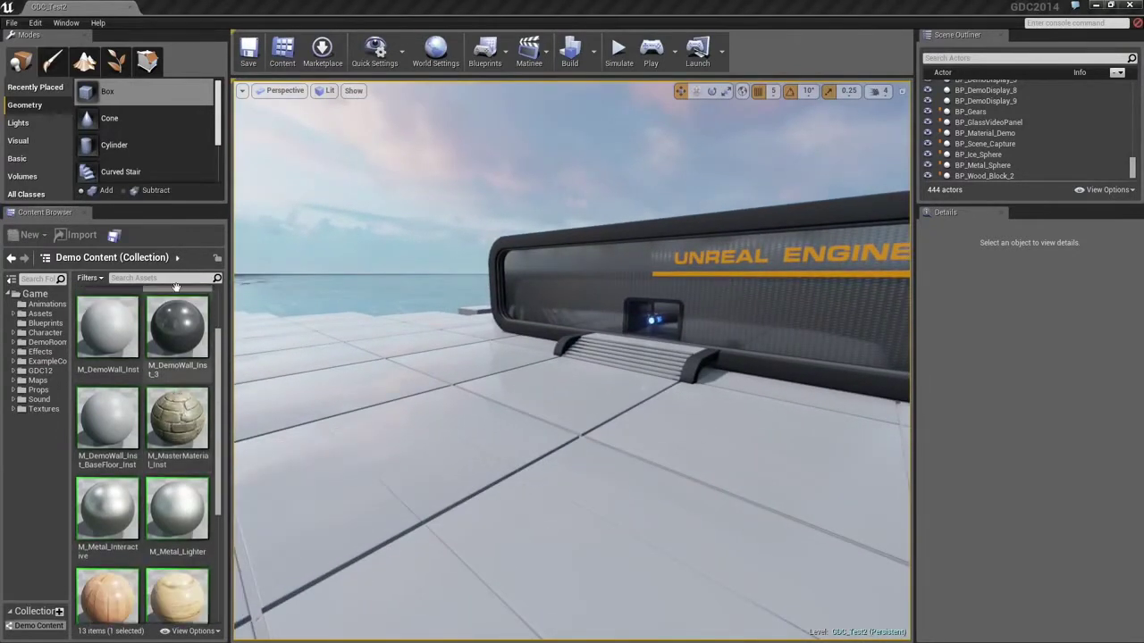
pyautogui.moveTo(100, 91); pyautogui.dragTo(569, 398)
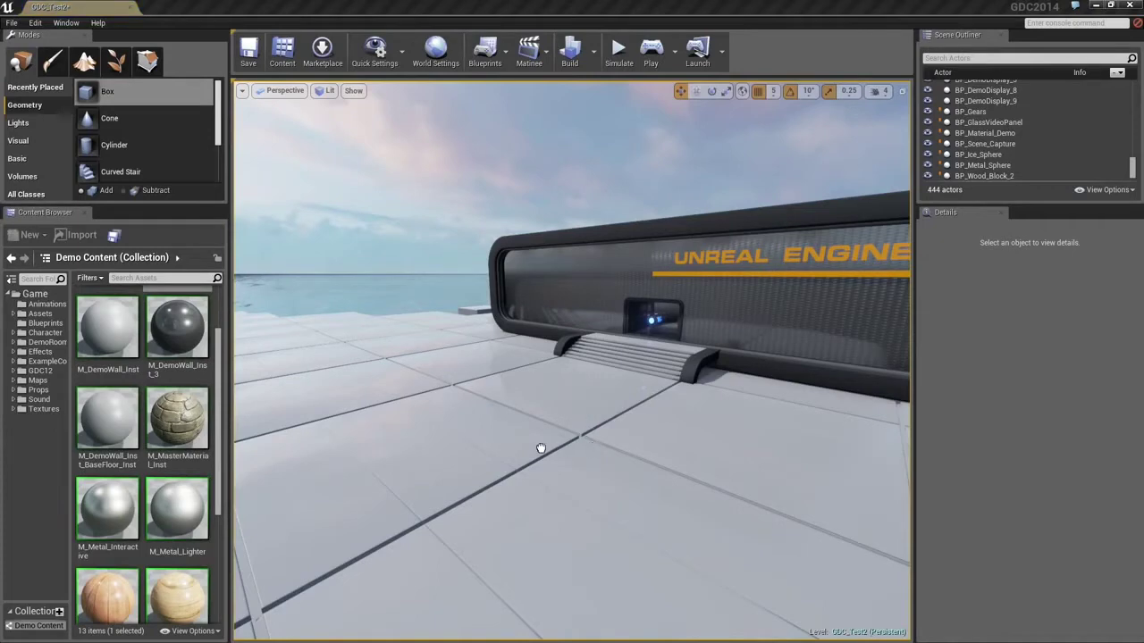
pyautogui.moveTo(536, 444); pyautogui.dragTo(535, 444)
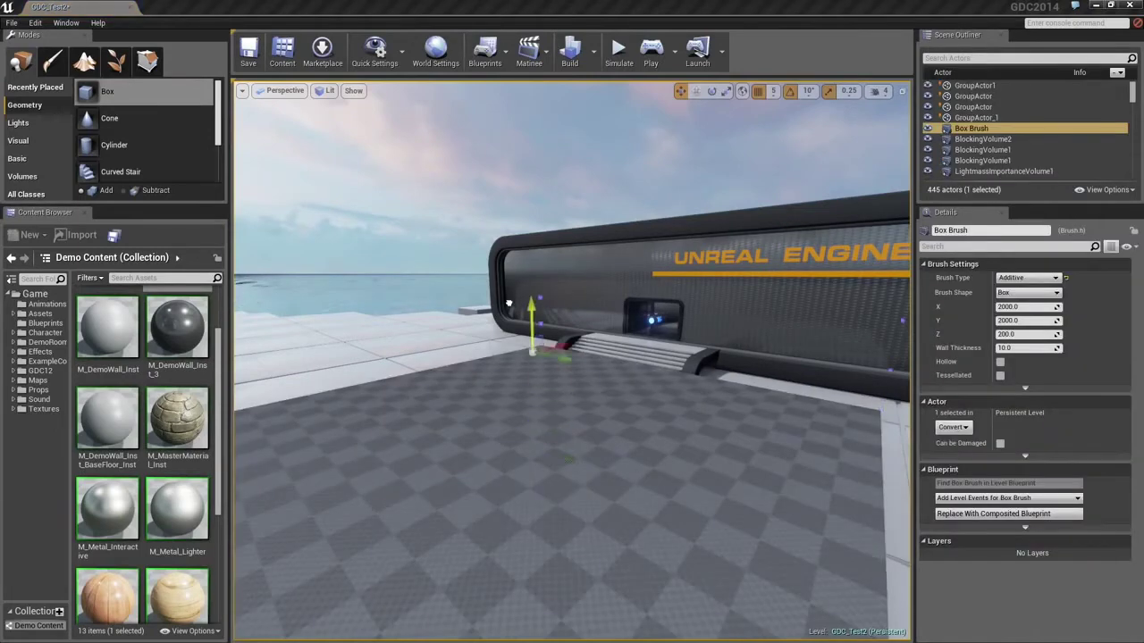
pyautogui.moveTo(508, 302); pyautogui.dragTo(509, 302)
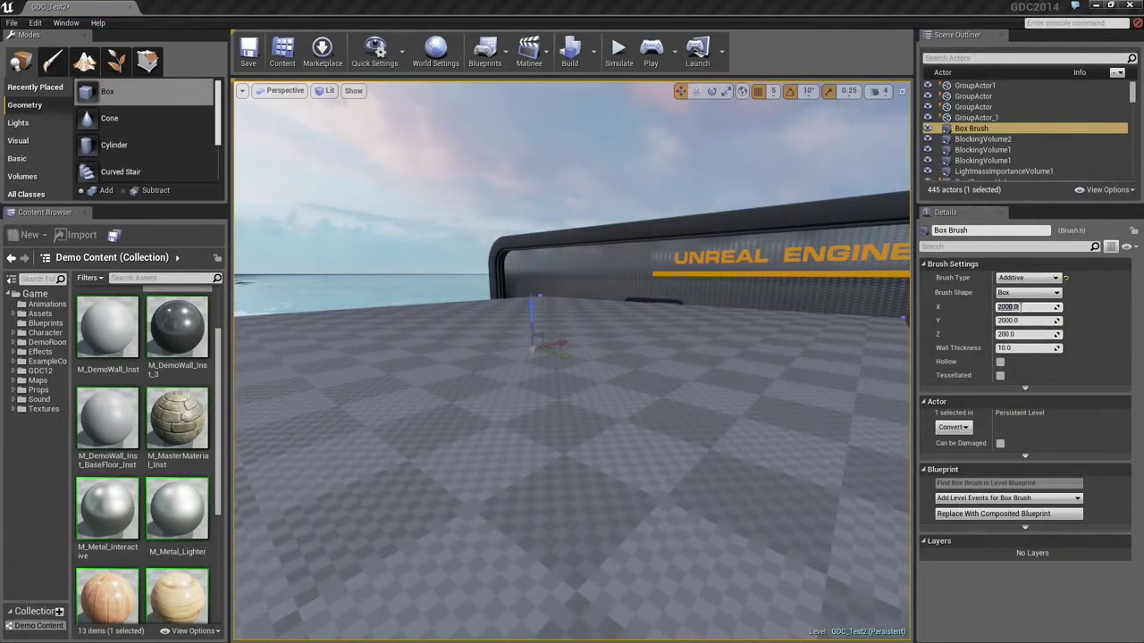
# Step: Size the box brush to X 500, Y 500 and Z 340, and snap it down onto the floor
pyautogui.press('Tab')
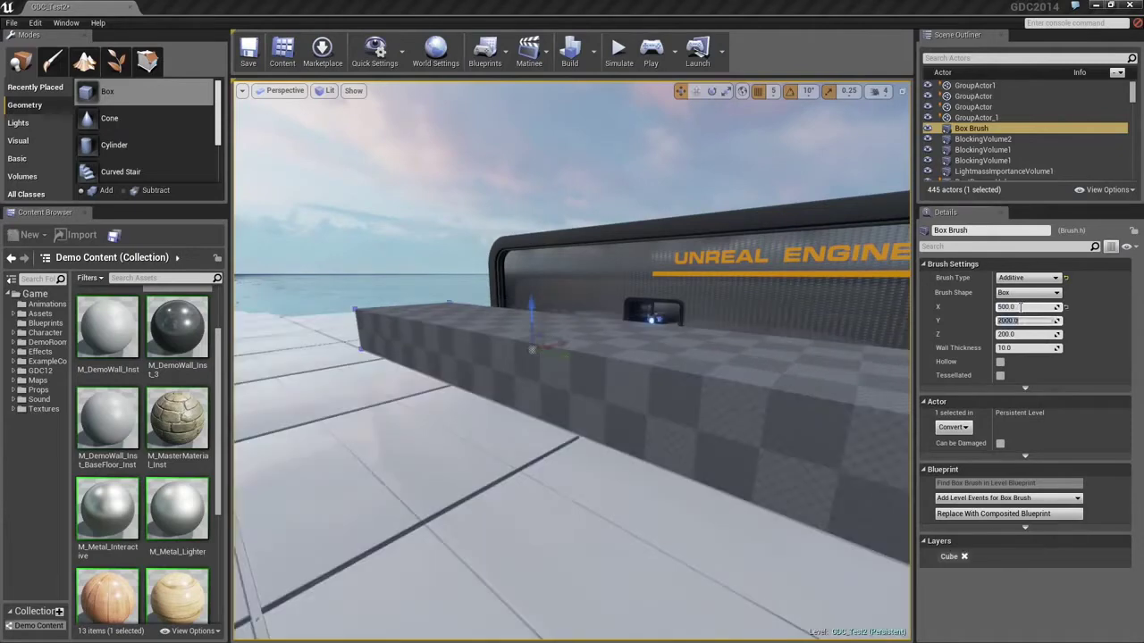
pyautogui.press('Tab')
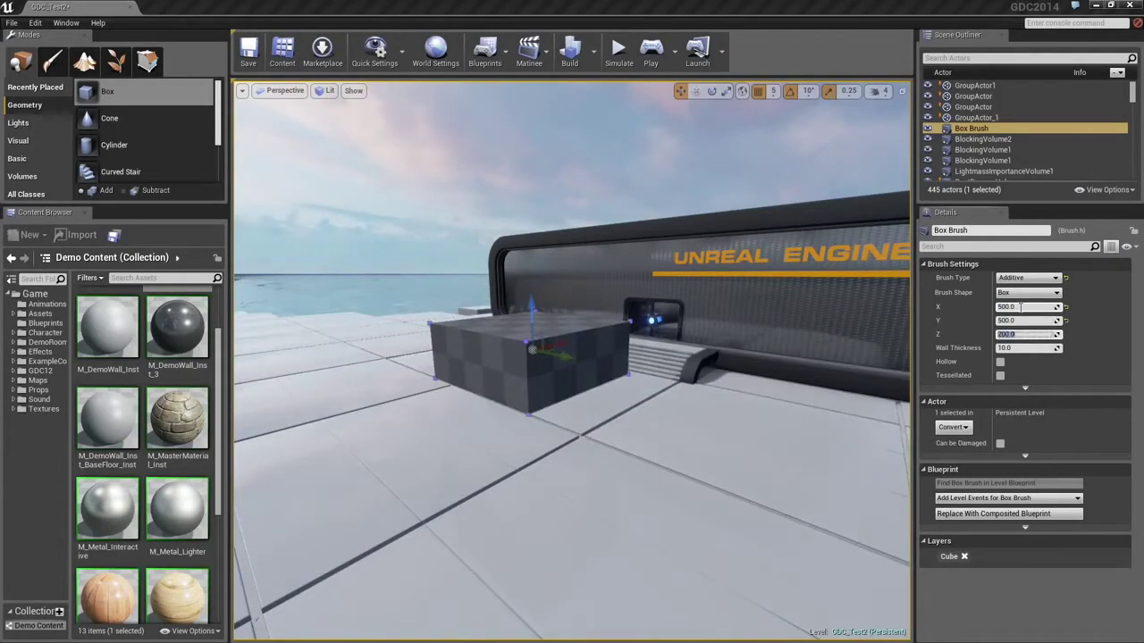
pyautogui.write('340')
pyautogui.press('Return')
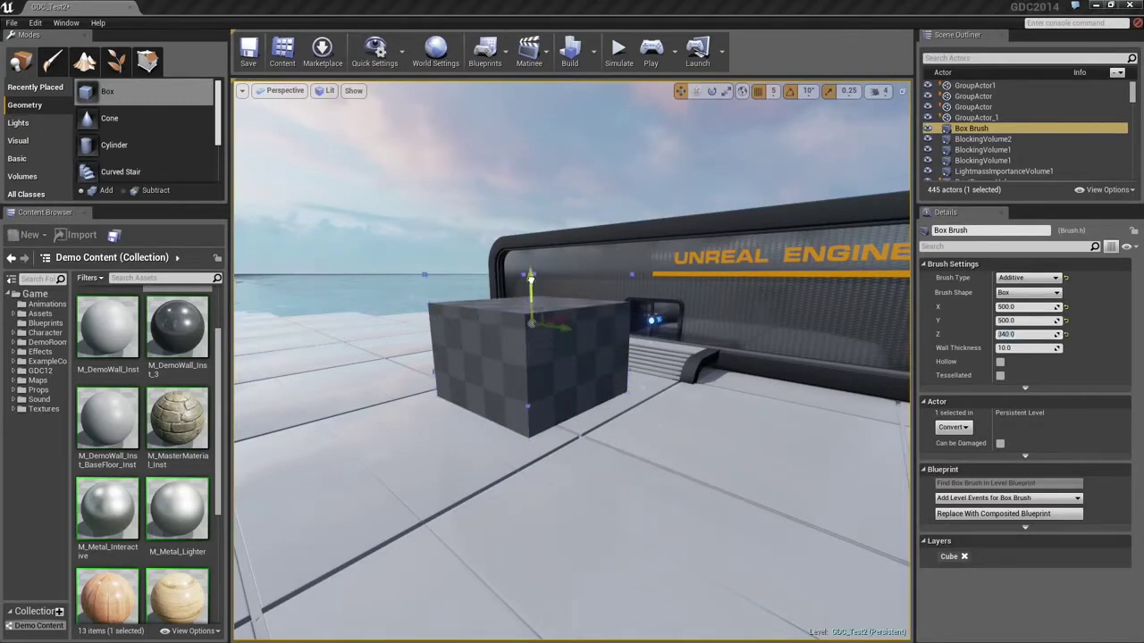
pyautogui.moveTo(531, 278); pyautogui.dragTo(531, 279)
pyautogui.press('End')
# Step: Duplicate the box brush along its Y axis and change the copy's brush type to Subtractive
pyautogui.moveTo(663, 422); pyautogui.dragTo(671, 434, button='right')
pyautogui.press('f')
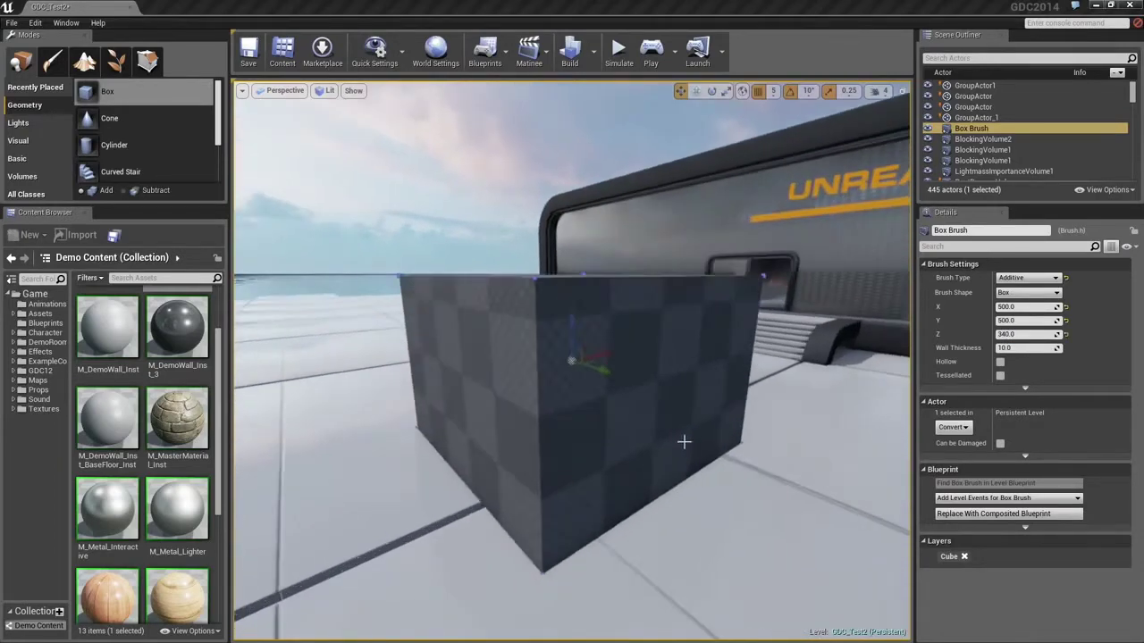
pyautogui.moveTo(686, 445)
pyautogui.keyDown('alt'); pyautogui.mouseDown()
pyautogui.moveTo(639, 439)
pyautogui.moveTo(720, 482)
pyautogui.moveTo(746, 481)
pyautogui.mouseUp(); pyautogui.keyUp('alt')
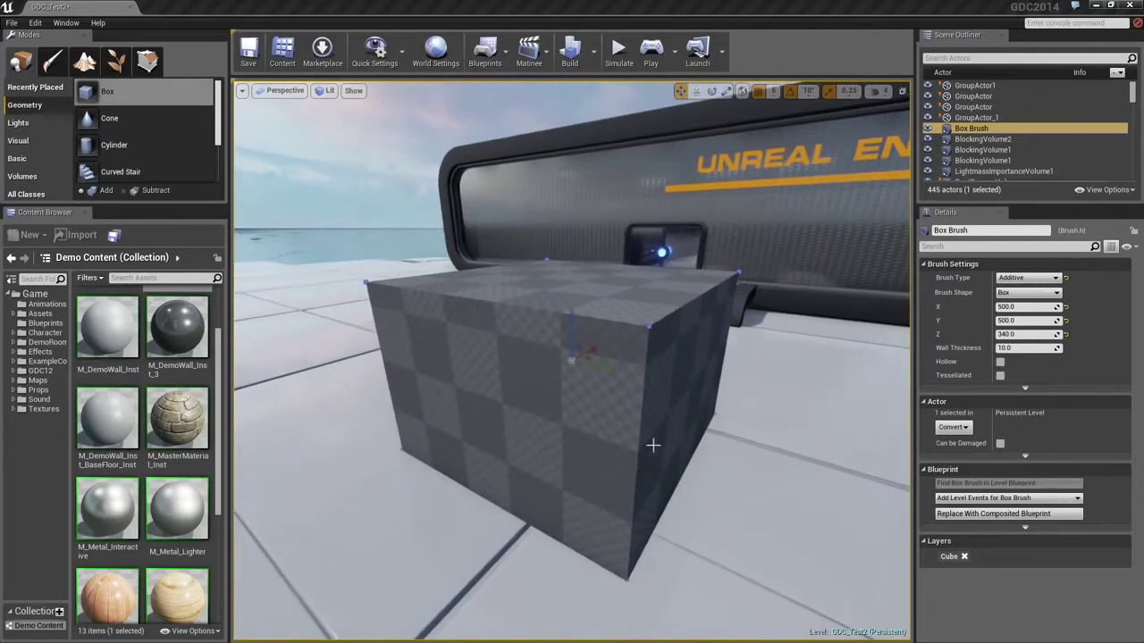
pyautogui.keyDown('alt'); pyautogui.moveTo(652, 445); pyautogui.dragTo(655, 445); pyautogui.keyUp('alt')
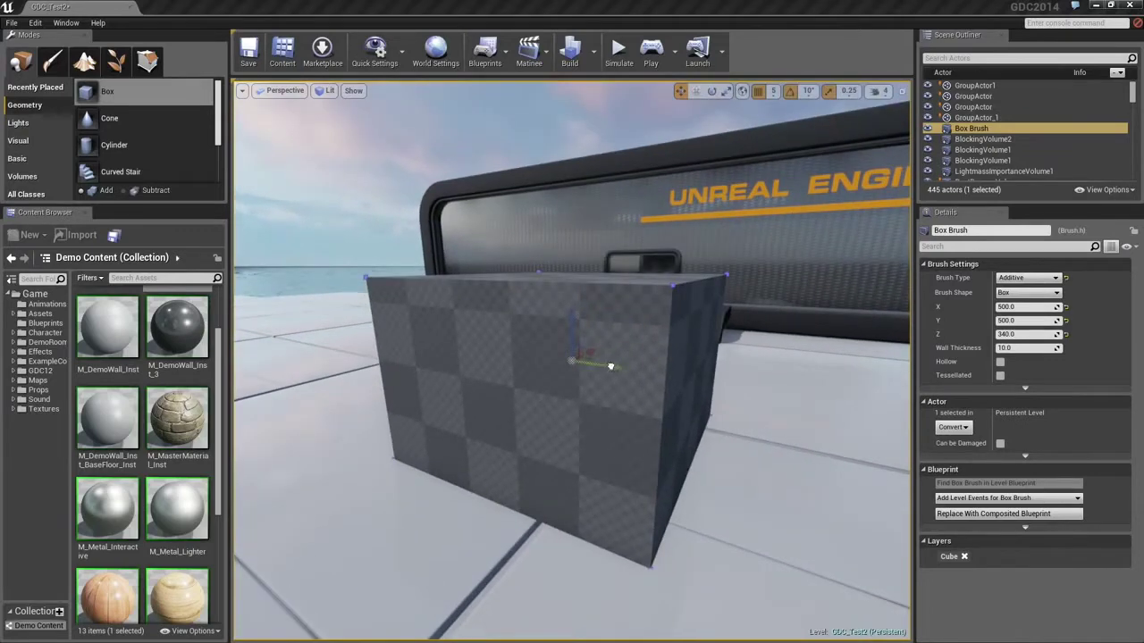
pyautogui.keyDown('alt'); pyautogui.moveTo(608, 365); pyautogui.dragTo(612, 367); pyautogui.keyUp('alt')
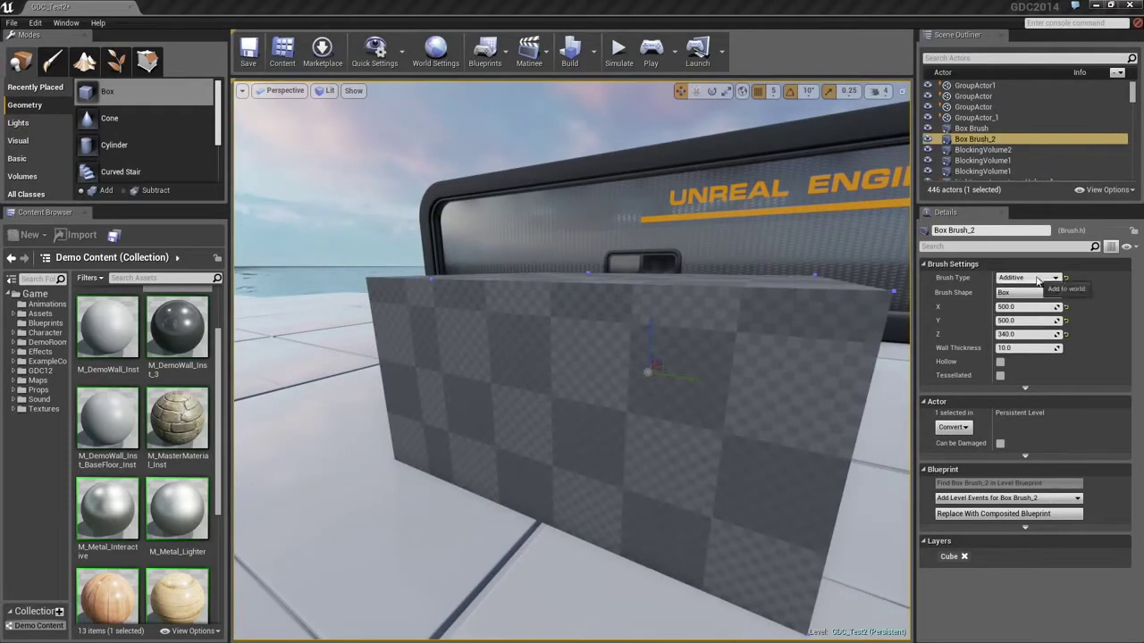
pyautogui.click(1018, 296)
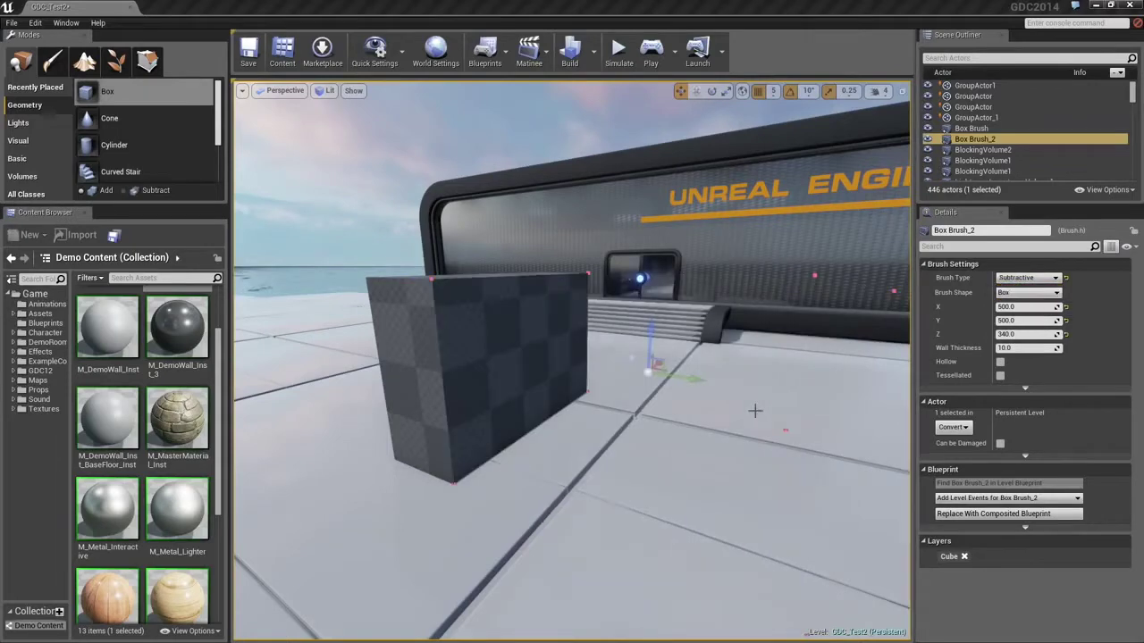
# Step: Set the subtractive brush's size to X 480, Y 480 and Z 300
pyautogui.keyDown('alt'); pyautogui.moveTo(688, 441); pyautogui.dragTo(599, 402); pyautogui.keyUp('alt')
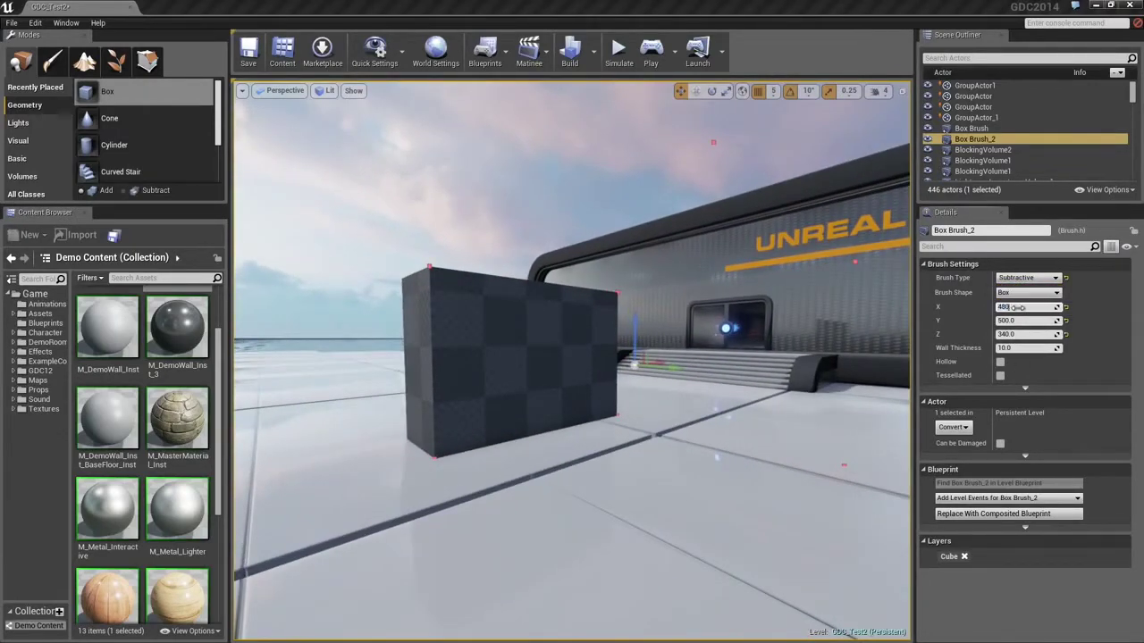
pyautogui.press('Tab')
pyautogui.write('300')
pyautogui.press('Return')
# Step: Move the subtractive brush into the solid box so it hollows out a room with an open side
pyautogui.moveTo(719, 437)
pyautogui.mouseDown(button='right')
pyautogui.moveTo(773, 437)
pyautogui.moveTo(760, 437)
pyautogui.mouseUp(button='right')
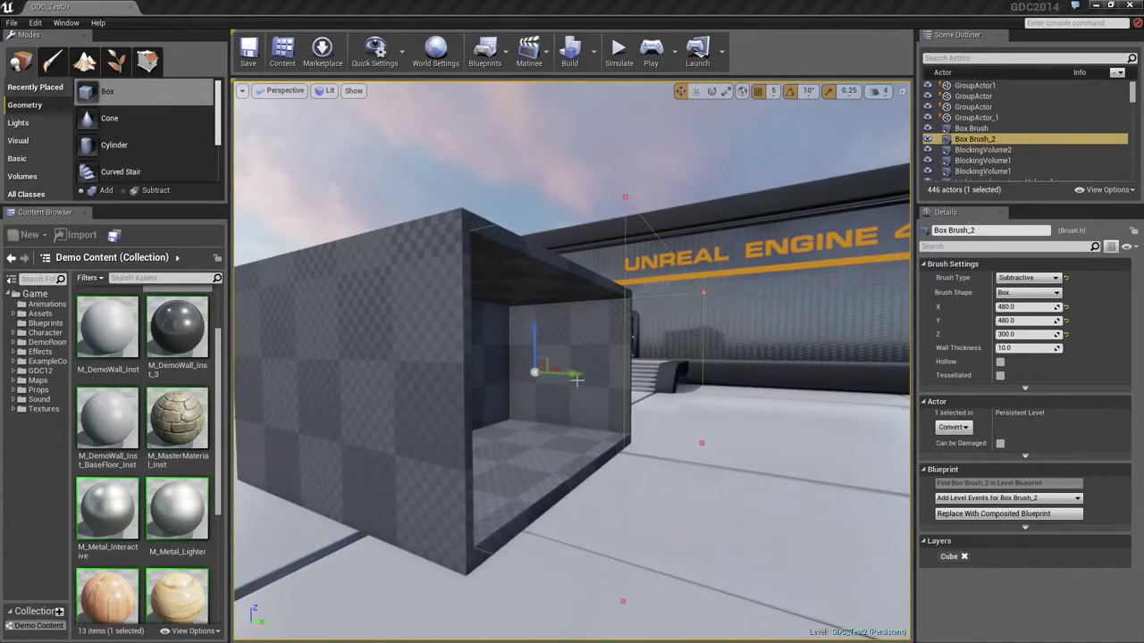
pyautogui.moveTo(569, 374); pyautogui.dragTo(503, 367)
pyautogui.moveTo(534, 390)
pyautogui.mouseDown(button='right')
pyautogui.moveTo(285, 108)
pyautogui.moveTo(555, 387)
pyautogui.mouseUp(button='right')
pyautogui.moveTo(623, 364); pyautogui.dragTo(618, 366)
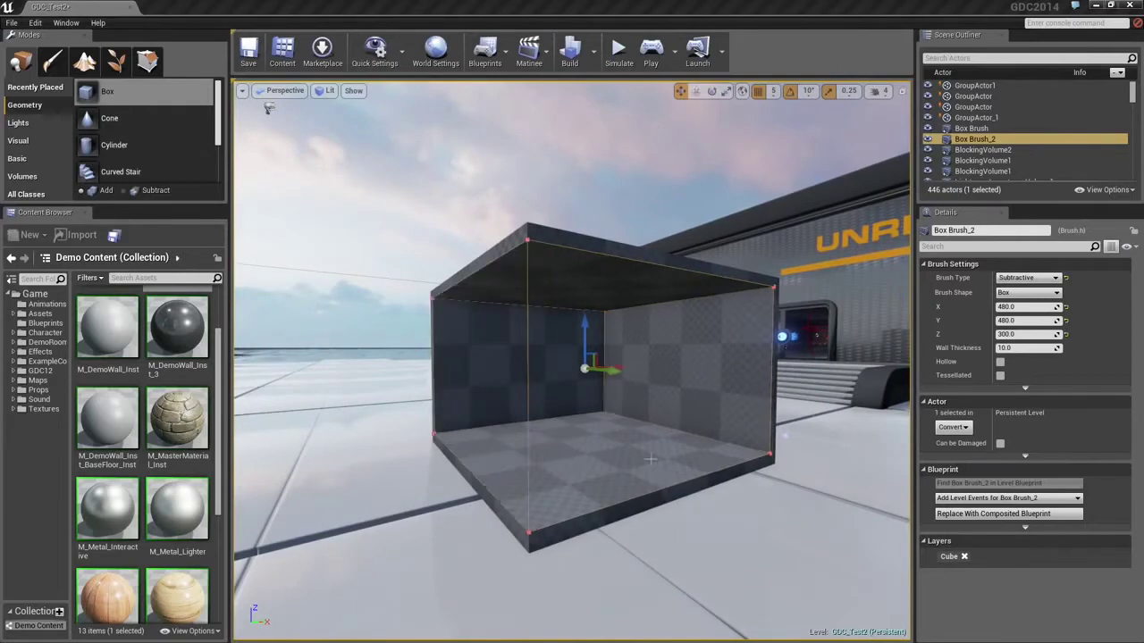
# Step: Duplicate the subtractive brush and size the copy to X 20, Y 150 and Z 250 for a doorway
pyautogui.moveTo(619, 371)
pyautogui.mouseDown(button='right')
pyautogui.moveTo(528, 371)
pyautogui.moveTo(692, 372)
pyautogui.moveTo(674, 372)
pyautogui.mouseUp(button='right')
pyautogui.moveTo(590, 405); pyautogui.dragTo(564, 405, button='right')
pyautogui.keyDown('alt'); pyautogui.moveTo(509, 369); pyautogui.dragTo(479, 374); pyautogui.keyUp('alt')
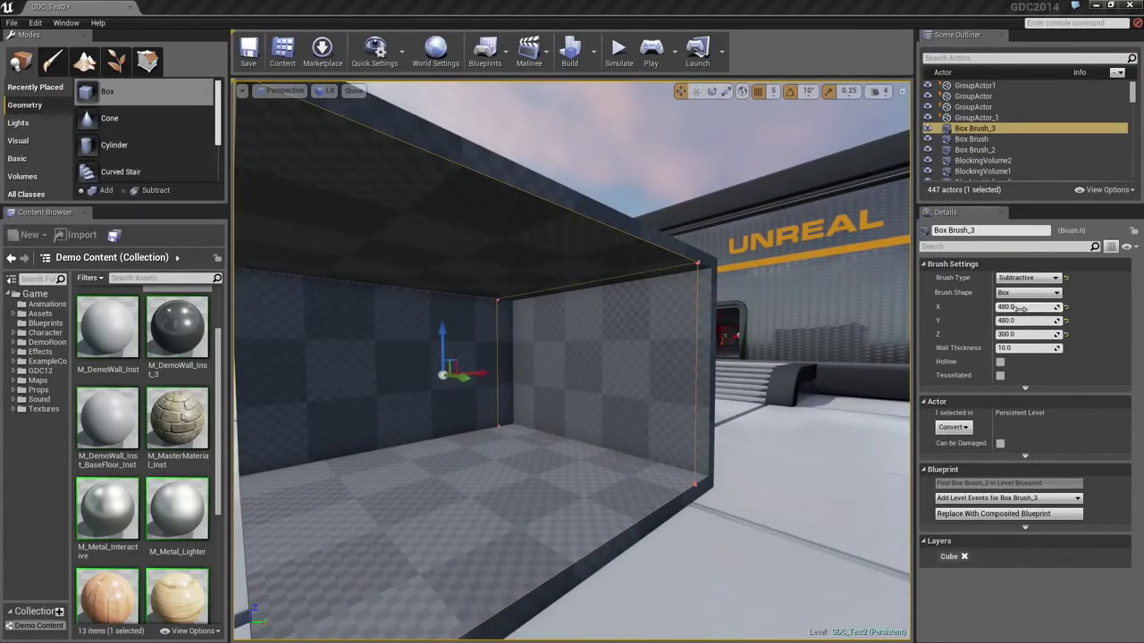
pyautogui.press('Tab')
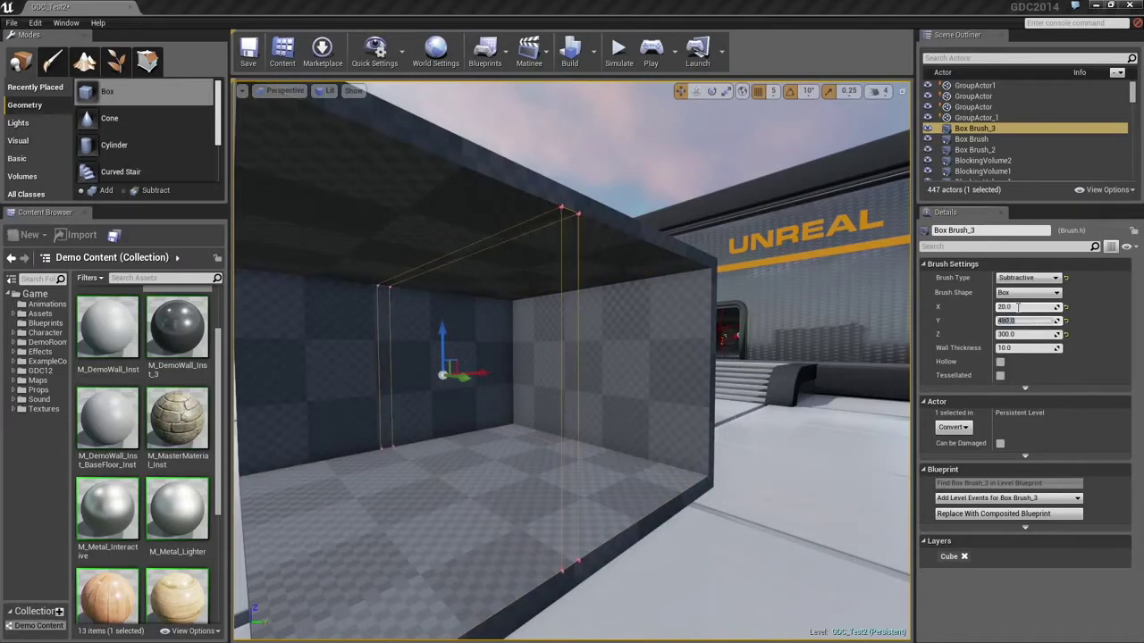
pyautogui.press('Tab')
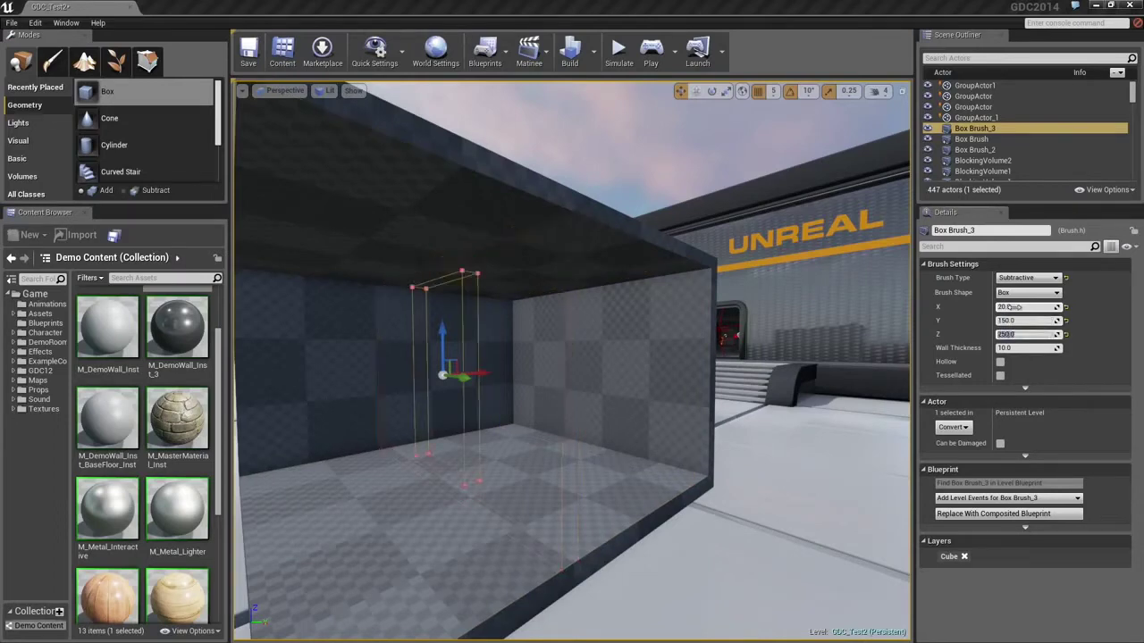
# Step: Move the doorway brush into the room wall facing the building so it cuts a door opening
pyautogui.moveTo(483, 369); pyautogui.dragTo(610, 384)
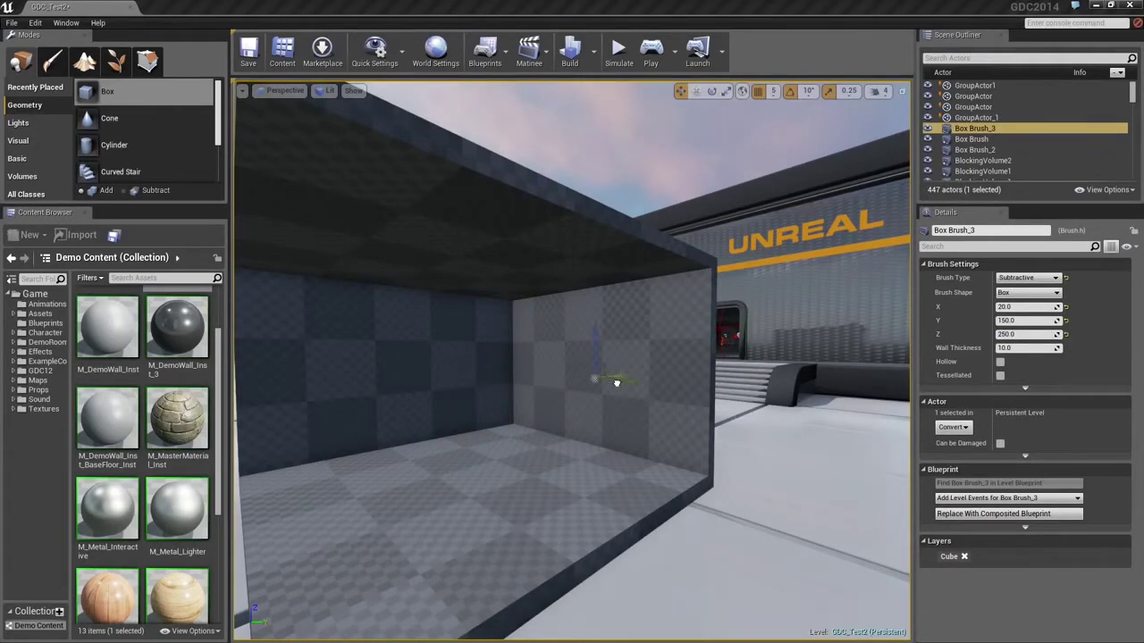
pyautogui.moveTo(613, 383); pyautogui.dragTo(613, 384)
pyautogui.moveTo(604, 416)
pyautogui.mouseDown(button='right')
pyautogui.moveTo(572, 416)
pyautogui.moveTo(617, 415)
pyautogui.mouseUp(button='right')
pyautogui.moveTo(722, 371); pyautogui.dragTo(608, 370, button='right')
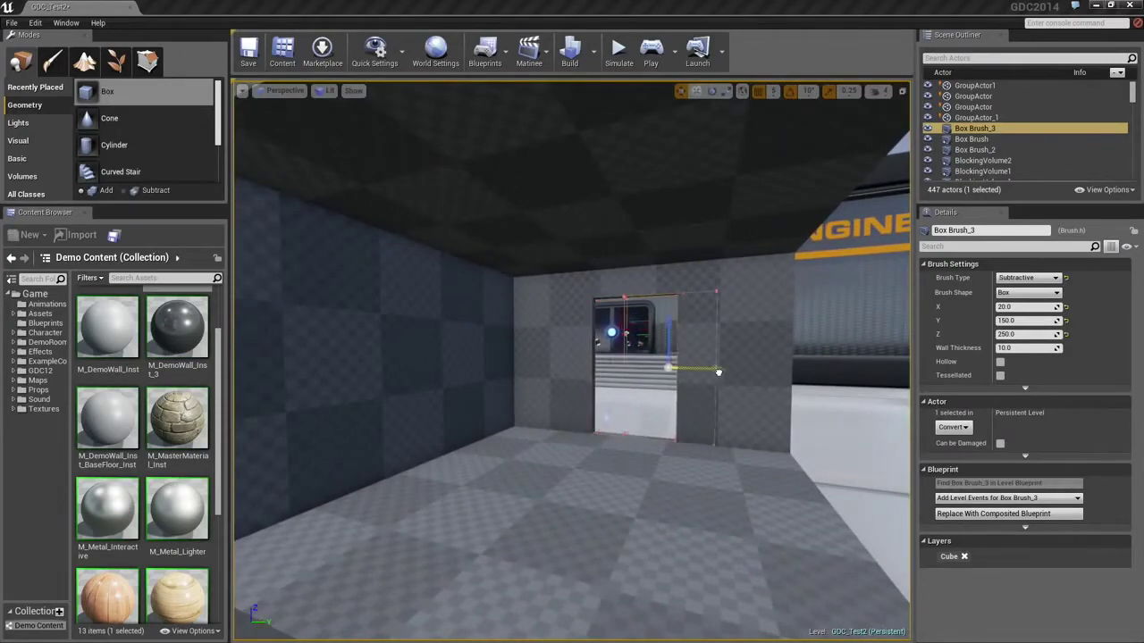
pyautogui.moveTo(718, 371); pyautogui.dragTo(720, 372)
# Step: Select all adjacent wall surfaces inside the room and apply the M_MasterMaterial_Inst brick material to them
pyautogui.moveTo(704, 459); pyautogui.dragTo(666, 424, button='right')
pyautogui.moveTo(691, 465); pyautogui.dragTo(681, 471, button='right')
pyautogui.moveTo(612, 484); pyautogui.dragTo(711, 439, button='right')
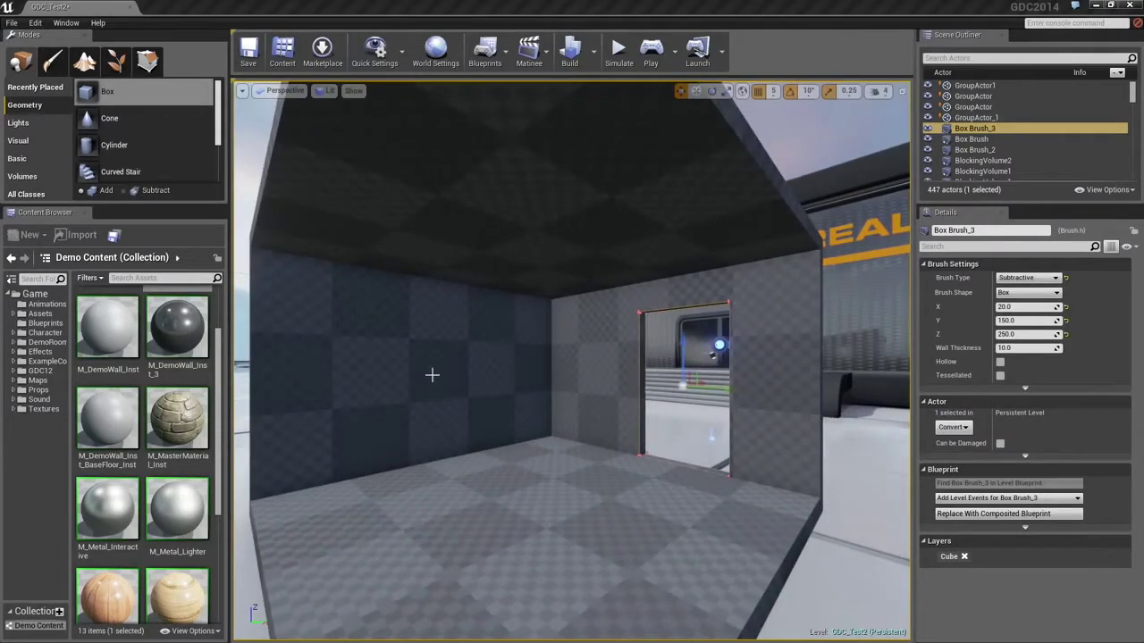
pyautogui.click(430, 375)
pyautogui.click(954, 418)
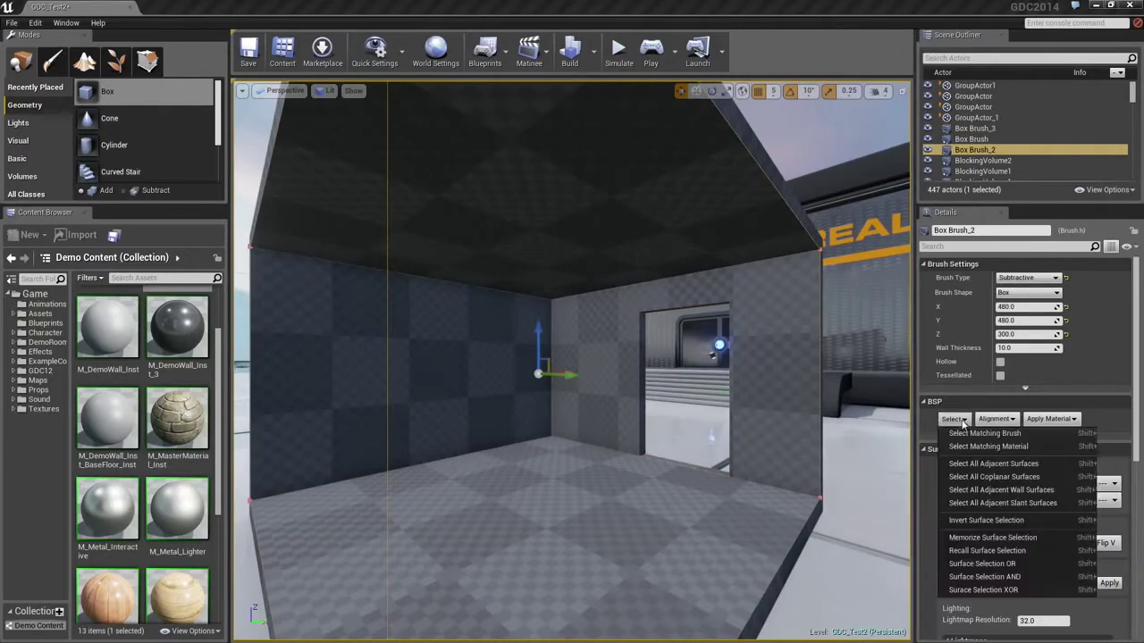
pyautogui.click(998, 498)
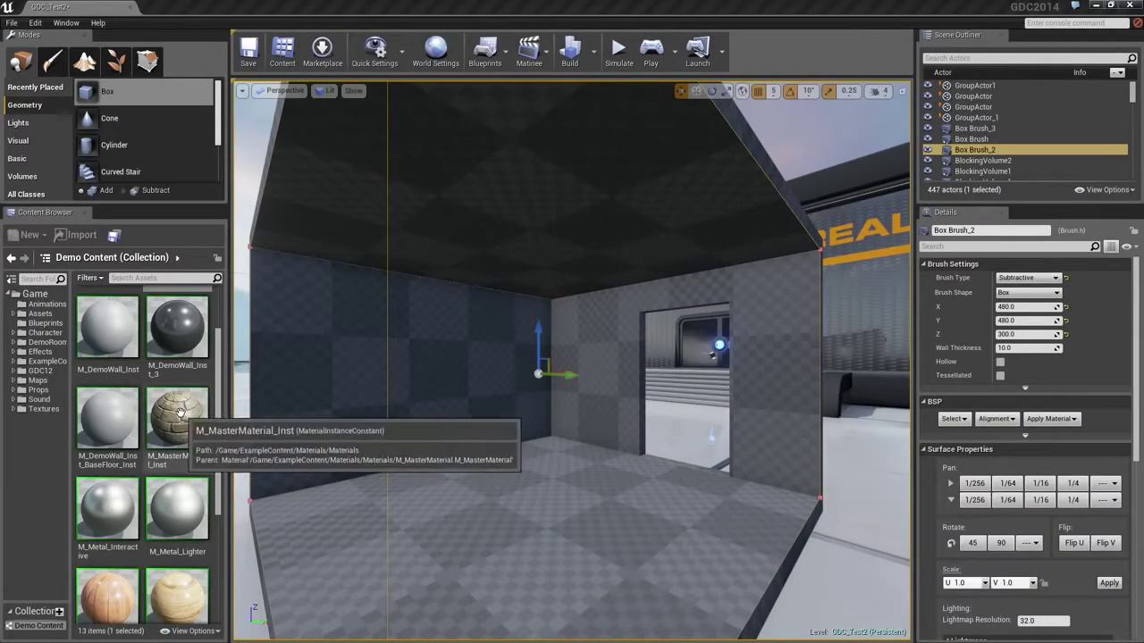
pyautogui.moveTo(184, 413); pyautogui.dragTo(436, 366)
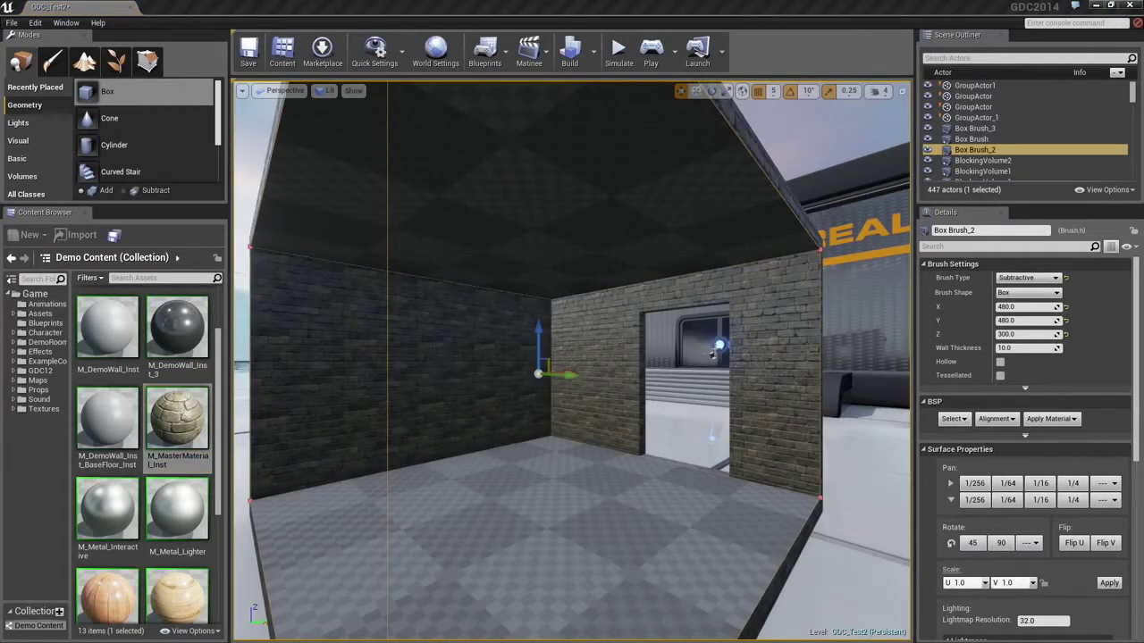
# Step: Apply the M_Metal_Lighter material to the room's ceiling
pyautogui.scroll(-2, 143, 447)
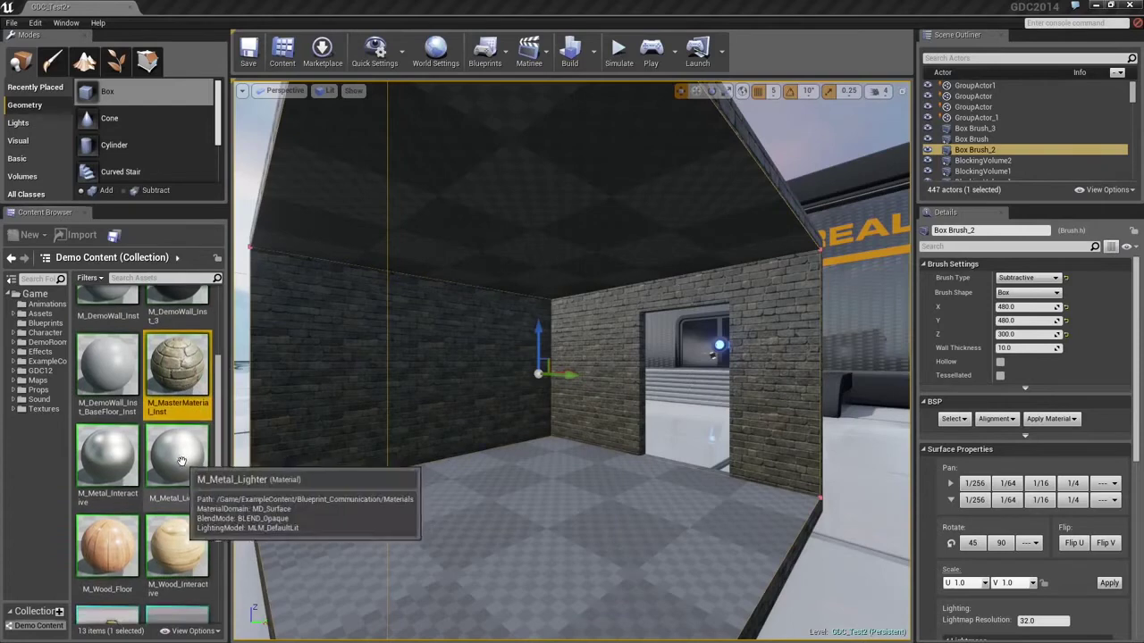
pyautogui.moveTo(177, 456); pyautogui.dragTo(568, 201)
# Step: Apply the M_Wood_Floor material to the room's floor and rotate its texture by 45 degrees
pyautogui.moveTo(547, 335); pyautogui.dragTo(547, 353, button='right')
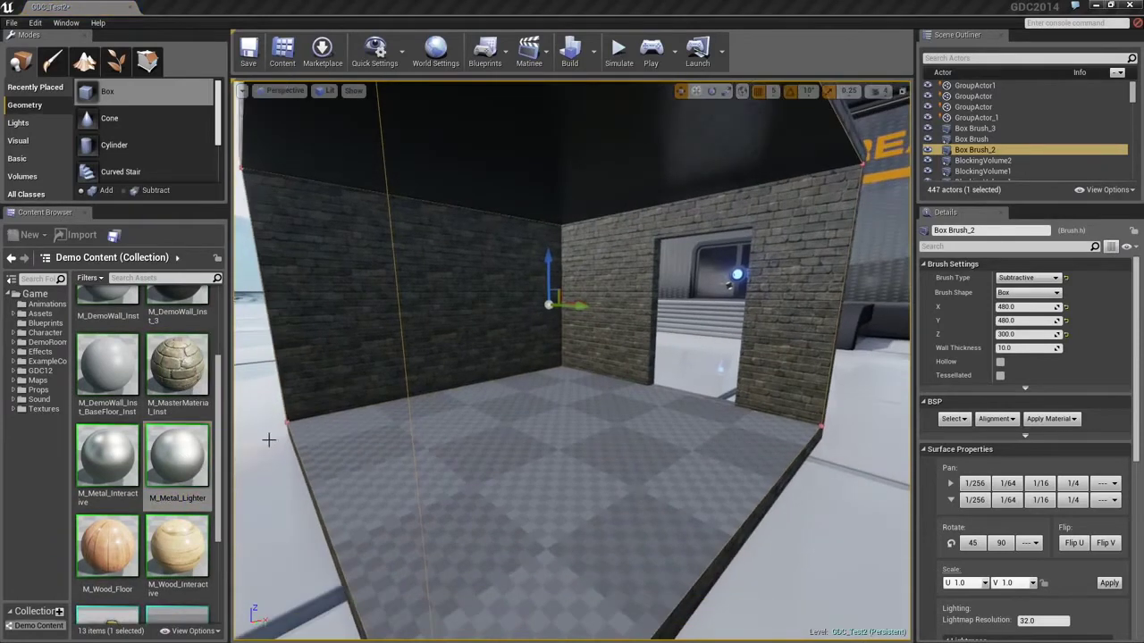
pyautogui.moveTo(108, 546); pyautogui.dragTo(549, 479)
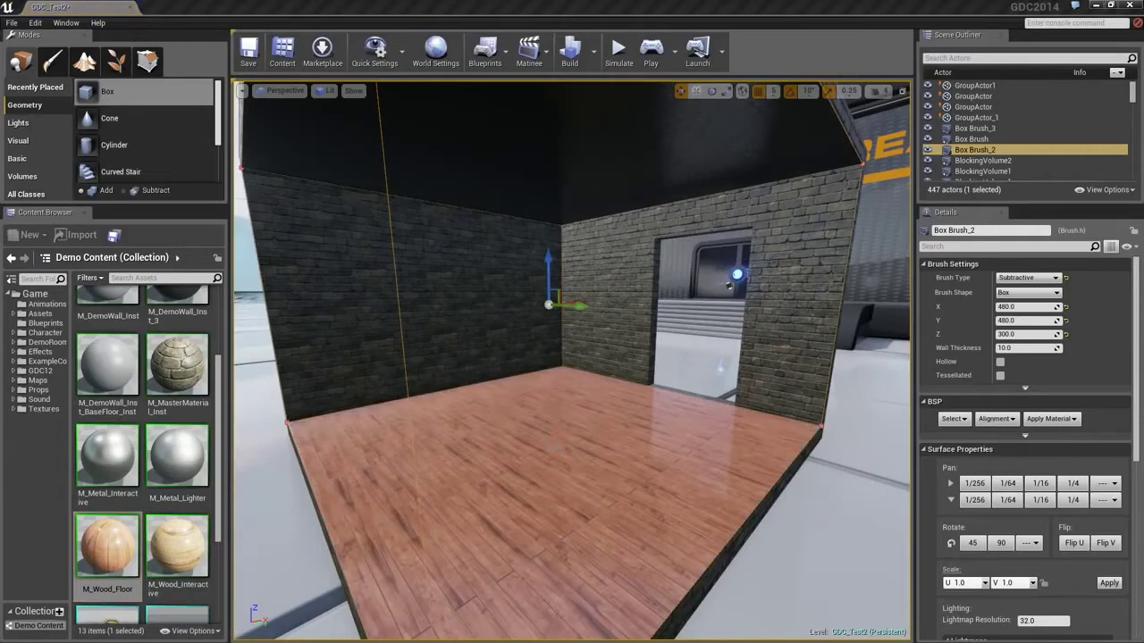
pyautogui.click(974, 542)
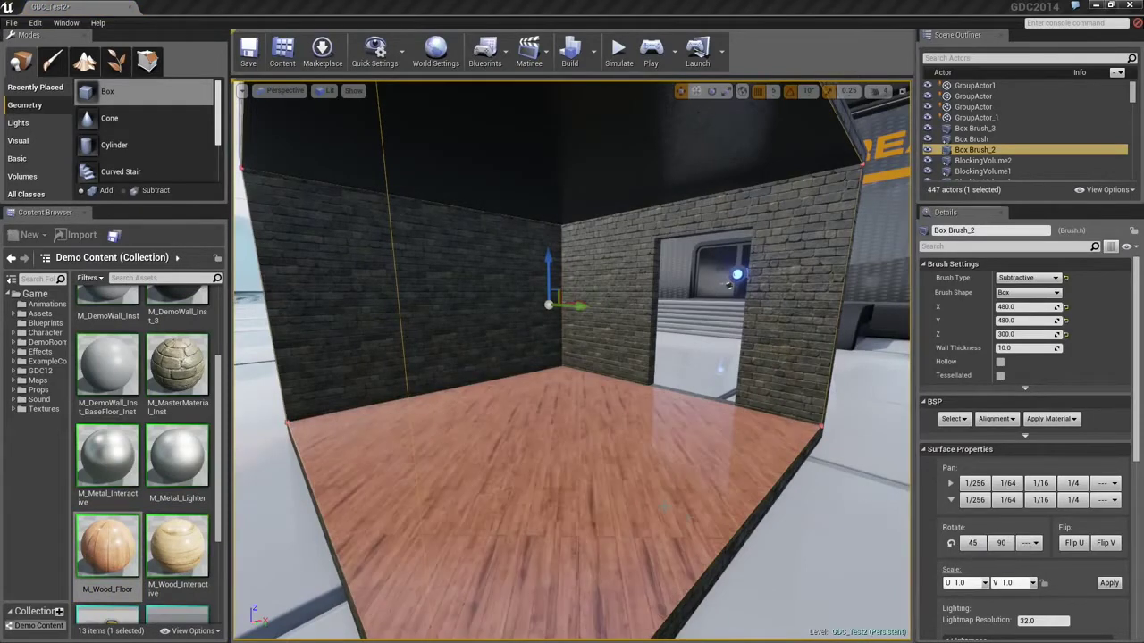
# Step: Place the SM_TableRound mesh in the middle of the wooden floor
pyautogui.moveTo(572, 358)
pyautogui.mouseDown(button='right')
pyautogui.moveTo(545, 344)
pyautogui.moveTo(599, 347)
pyautogui.moveTo(563, 358)
pyautogui.moveTo(581, 356)
pyautogui.mouseUp(button='right')
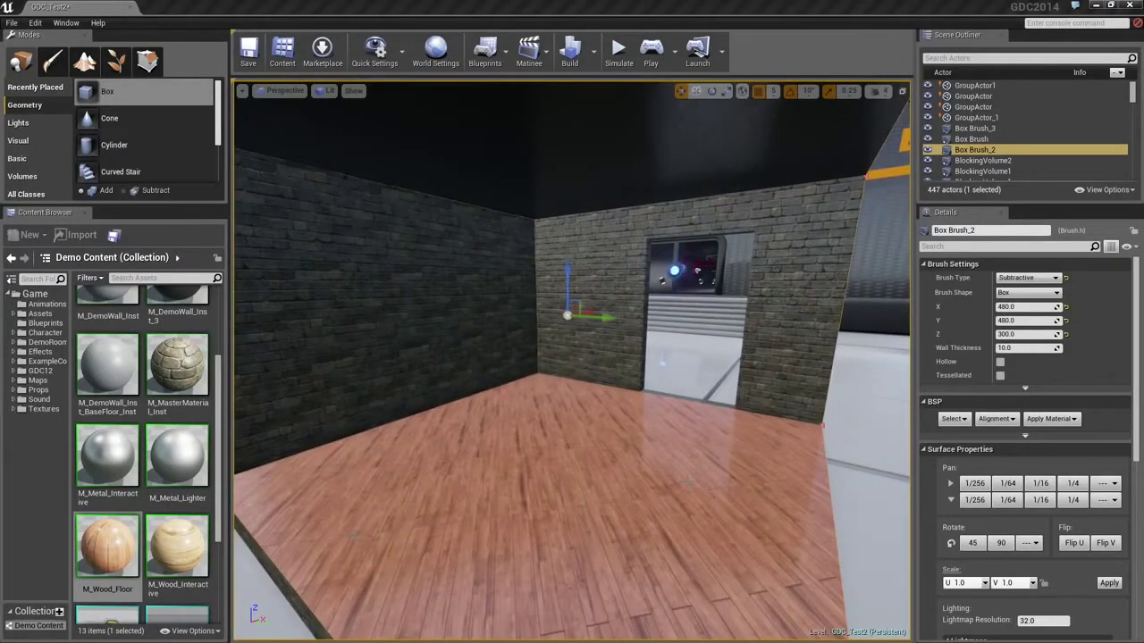
pyautogui.scroll(-2, 125, 465)
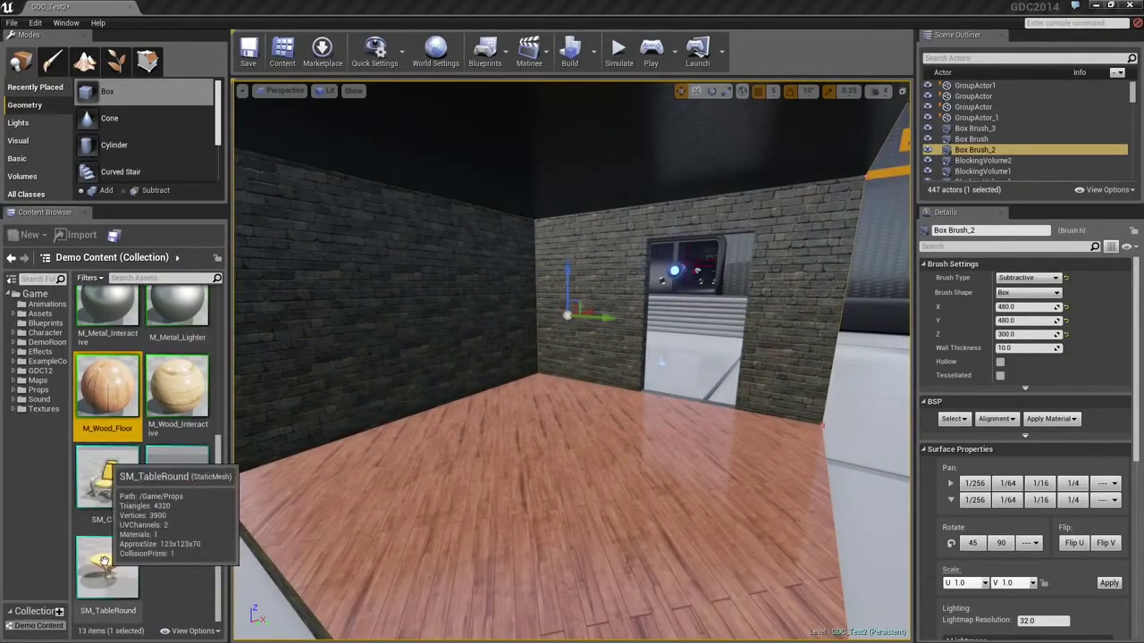
pyautogui.moveTo(105, 561); pyautogui.dragTo(558, 474)
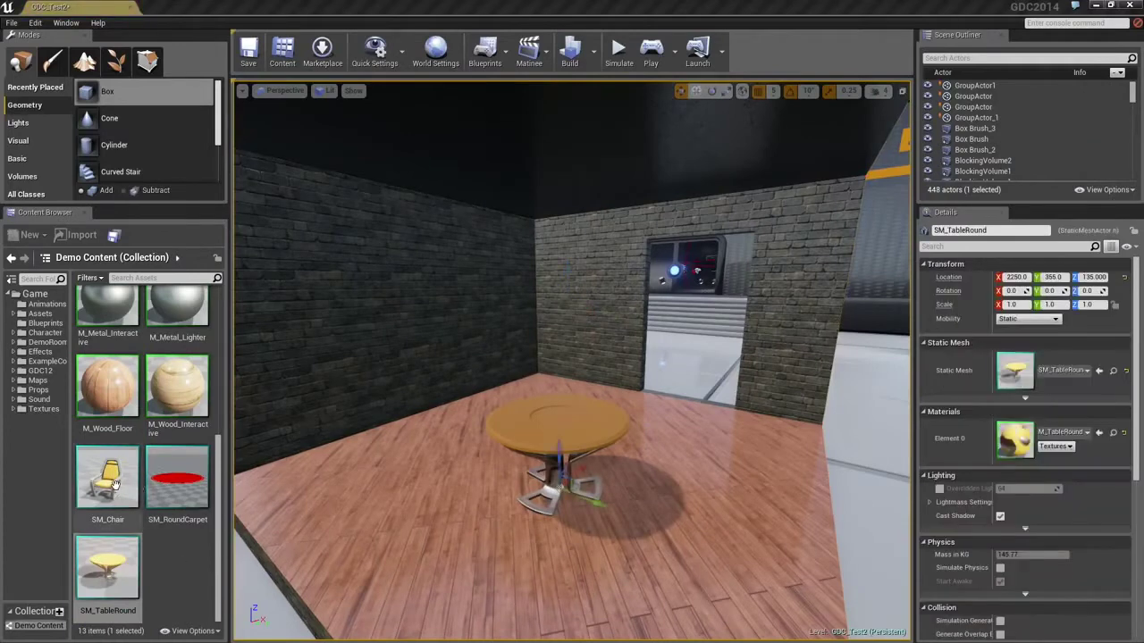
# Step: Place two SM_Chair meshes on opposite sides of the round table and rotate them to face it
pyautogui.moveTo(113, 484); pyautogui.dragTo(447, 514)
pyautogui.press('e')
pyautogui.moveTo(480, 553); pyautogui.dragTo(413, 572)
pyautogui.moveTo(108, 482); pyautogui.dragTo(881, 569)
pyautogui.press('e')
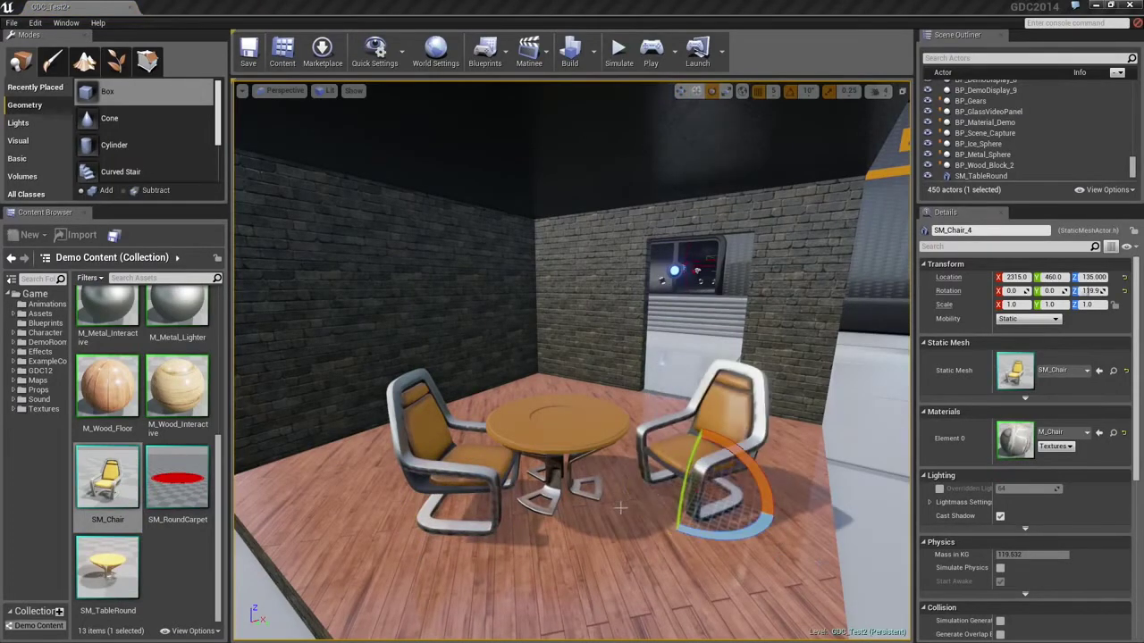
# Step: Hang a BP_CeilingLamp from the room's ceiling above the round table
pyautogui.scroll(5, 160, 420)
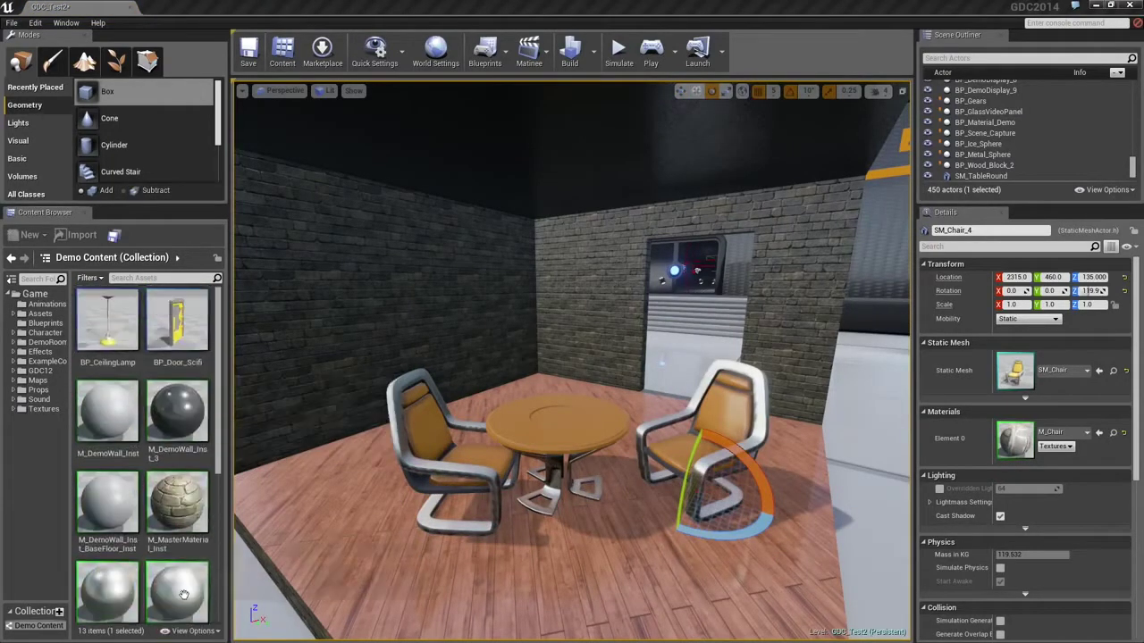
pyautogui.moveTo(109, 320); pyautogui.dragTo(544, 105)
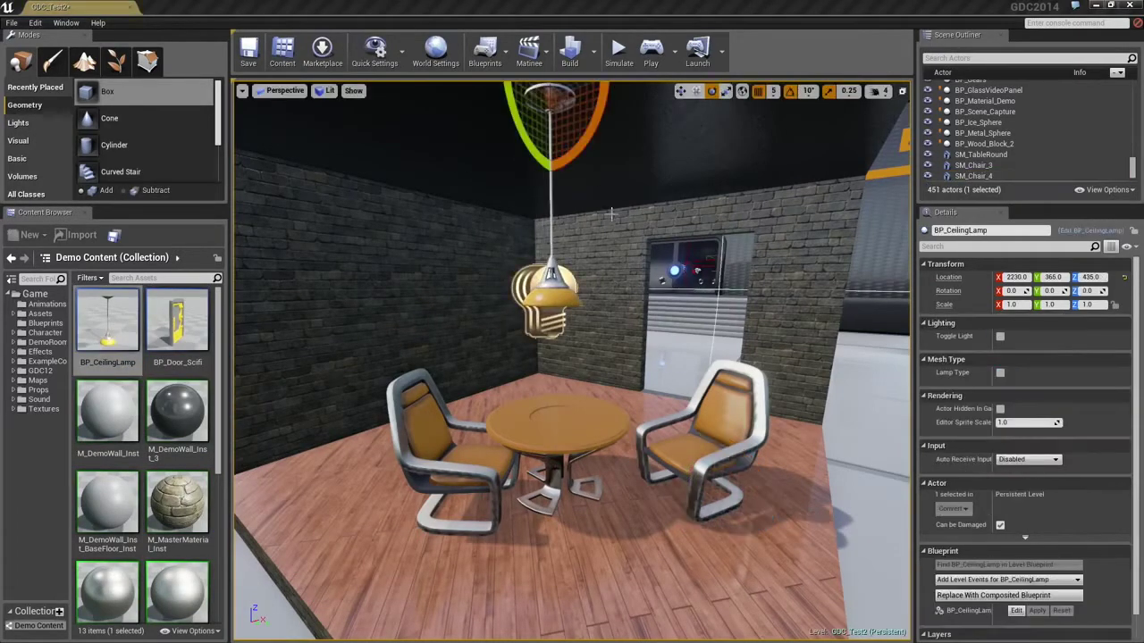
pyautogui.moveTo(642, 359); pyautogui.dragTo(653, 386, button='right')
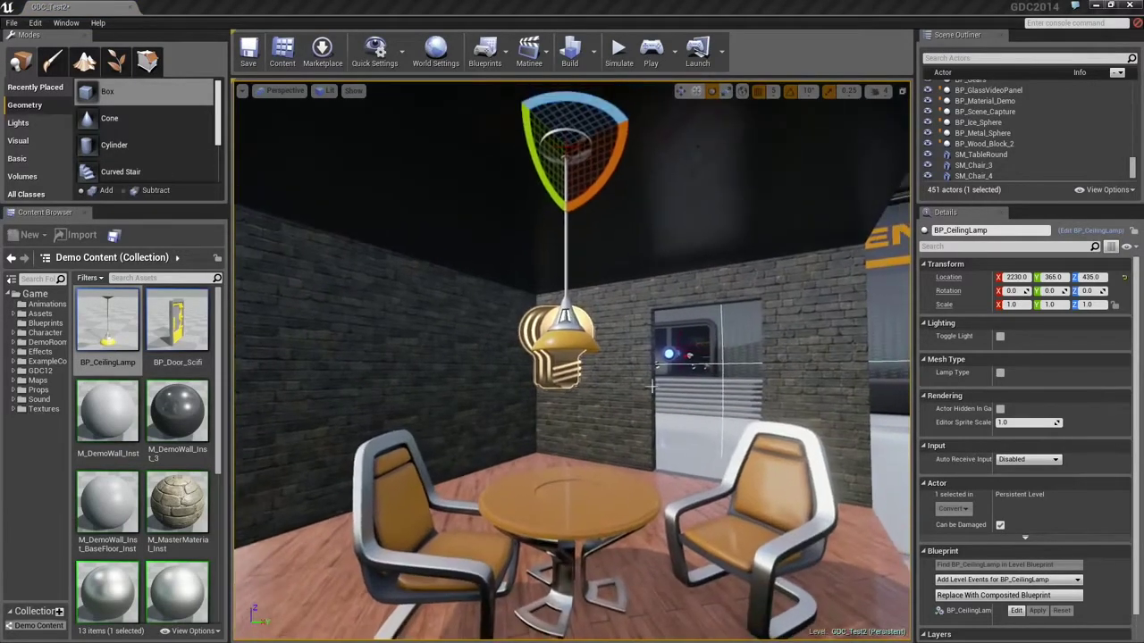
# Step: Turn on the ceiling lamp's light and duplicate the lamp toward the doorway wall, lowering the copy to X 2380, Z 320
pyautogui.click(1000, 337)
pyautogui.moveTo(716, 370)
pyautogui.mouseDown(button='right')
pyautogui.moveTo(705, 383)
pyautogui.moveTo(680, 362)
pyautogui.moveTo(730, 363)
pyautogui.moveTo(675, 361)
pyautogui.moveTo(710, 360)
pyautogui.mouseUp(button='right')
pyautogui.keyDown('alt'); pyautogui.moveTo(639, 358); pyautogui.dragTo(676, 340); pyautogui.keyUp('alt')
pyautogui.press('w')
pyautogui.keyDown('alt'); pyautogui.moveTo(551, 177); pyautogui.dragTo(750, 322); pyautogui.keyUp('alt')
pyautogui.press('w')
pyautogui.moveTo(742, 427); pyautogui.dragTo(808, 447, button='right')
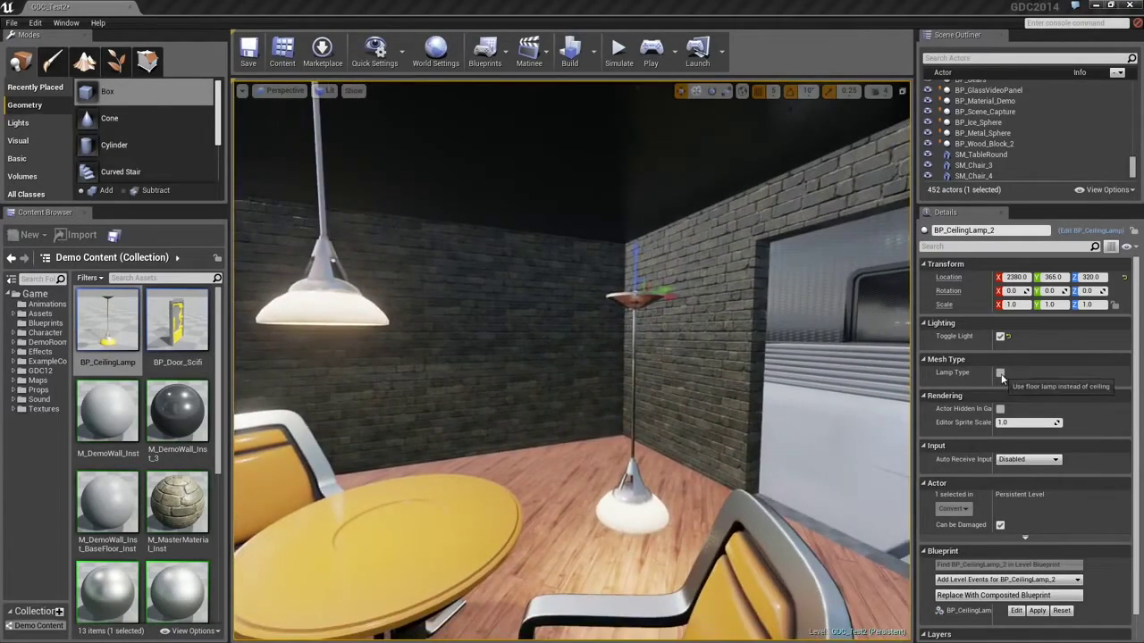
# Step: Change the duplicated lamp to the floor lamp type, drop it onto the floor and move it into the corner at X 2490, Y 140
pyautogui.click(1000, 373)
pyautogui.moveTo(638, 253); pyautogui.dragTo(560, 422)
pyautogui.press('End')
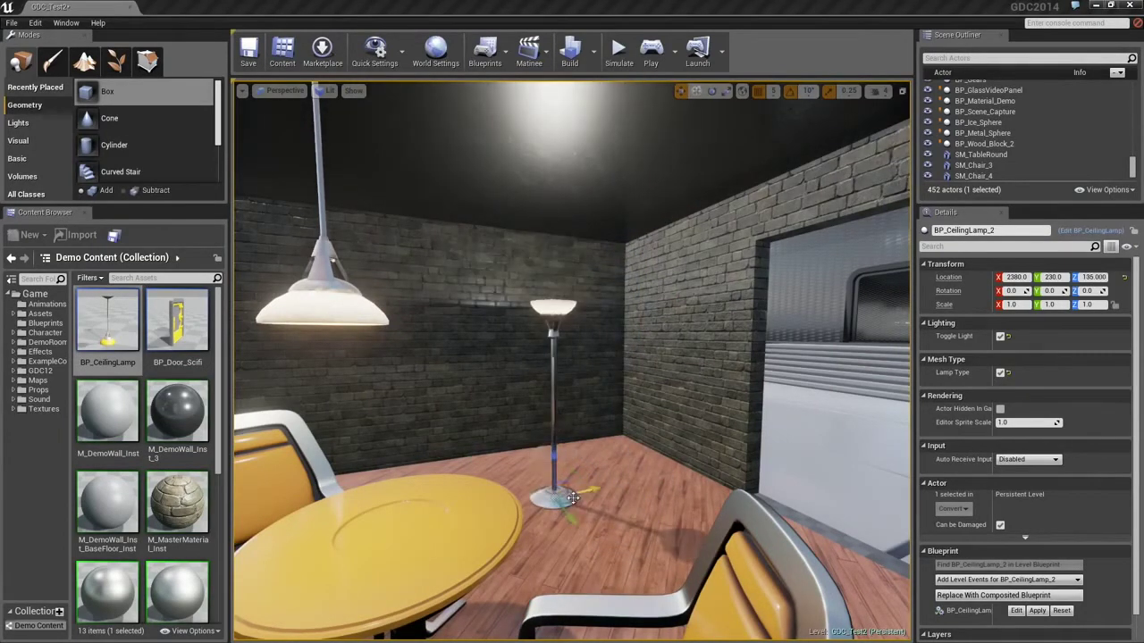
pyautogui.moveTo(572, 501); pyautogui.dragTo(624, 454)
# Step: Place a BP_Door_Scifi in the room's doorway at X 2550, Y 370
pyautogui.moveTo(625, 453); pyautogui.dragTo(742, 417, button='right')
pyautogui.moveTo(581, 357); pyautogui.dragTo(572, 357, button='right')
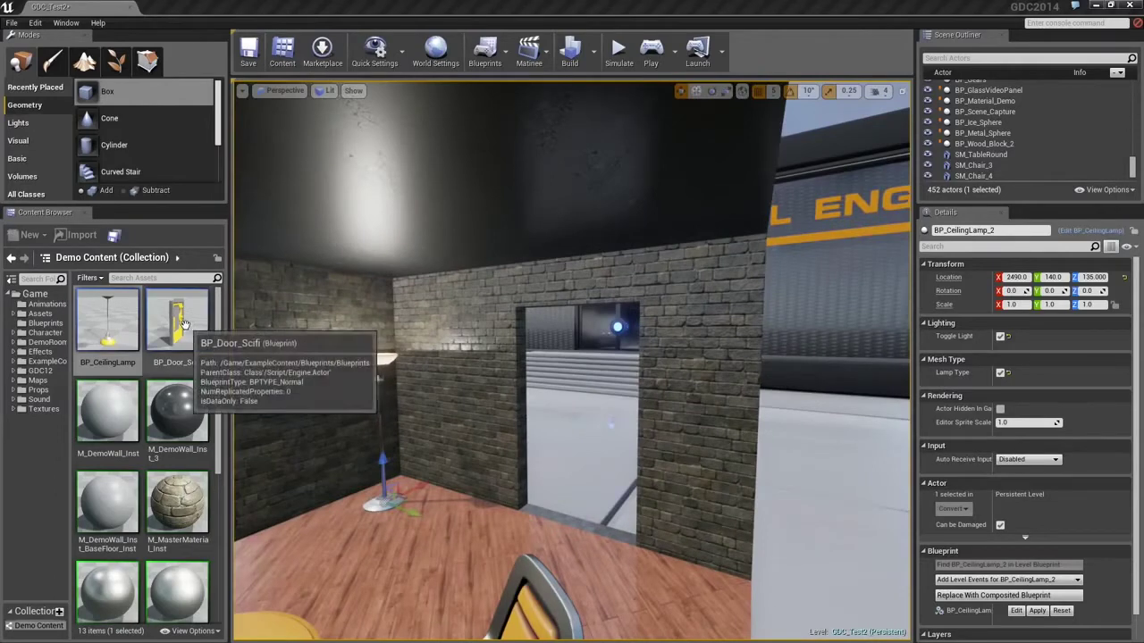
pyautogui.moveTo(201, 344); pyautogui.dragTo(561, 527)
pyautogui.moveTo(562, 527); pyautogui.dragTo(545, 510, button='right')
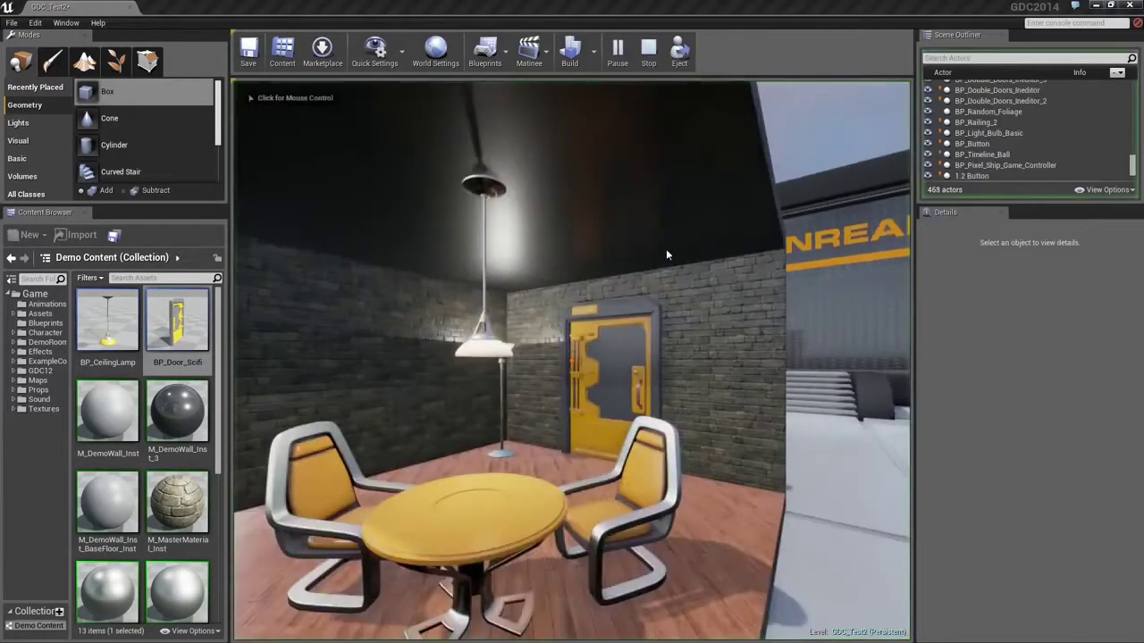
# Step: Playtest the level by walking through the new door and over to the material ball display, and end the play session
pyautogui.click(666, 248)
pyautogui.press('w')
pyautogui.press('w')
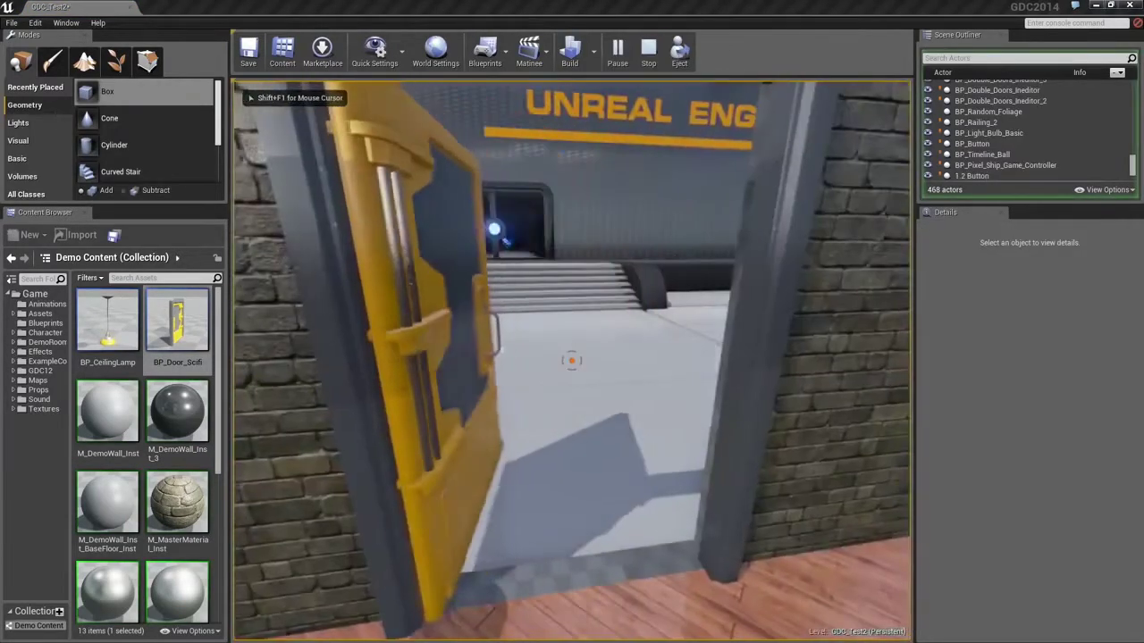
pyautogui.press('w')
pyautogui.press('s')
pyautogui.press('w')
pyautogui.press('w')
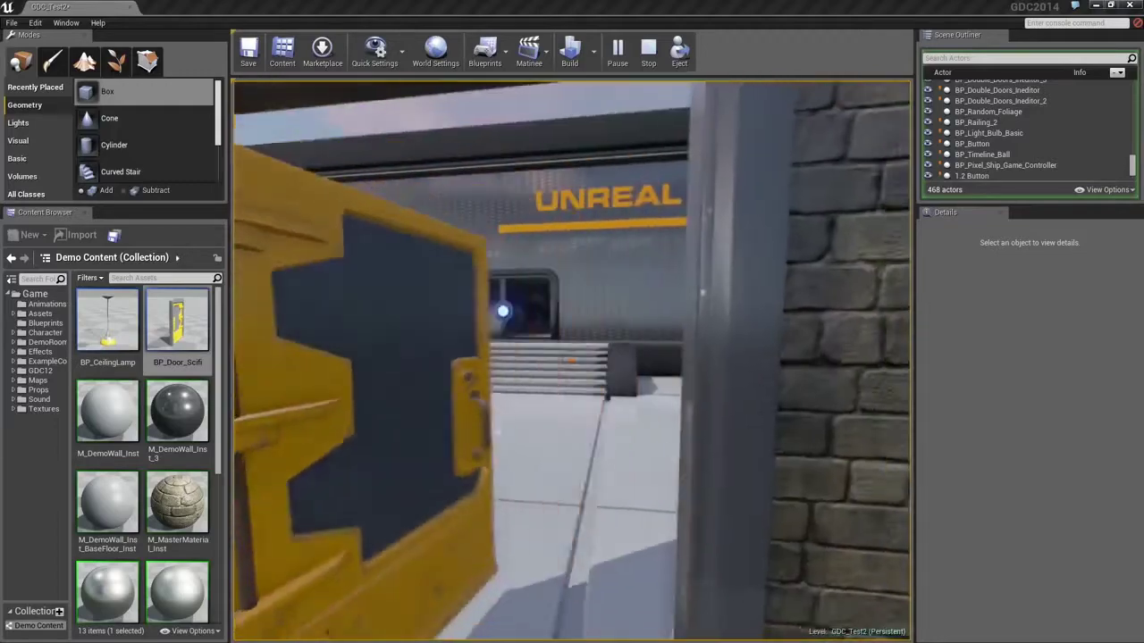
pyautogui.press('w')
pyautogui.press('w')
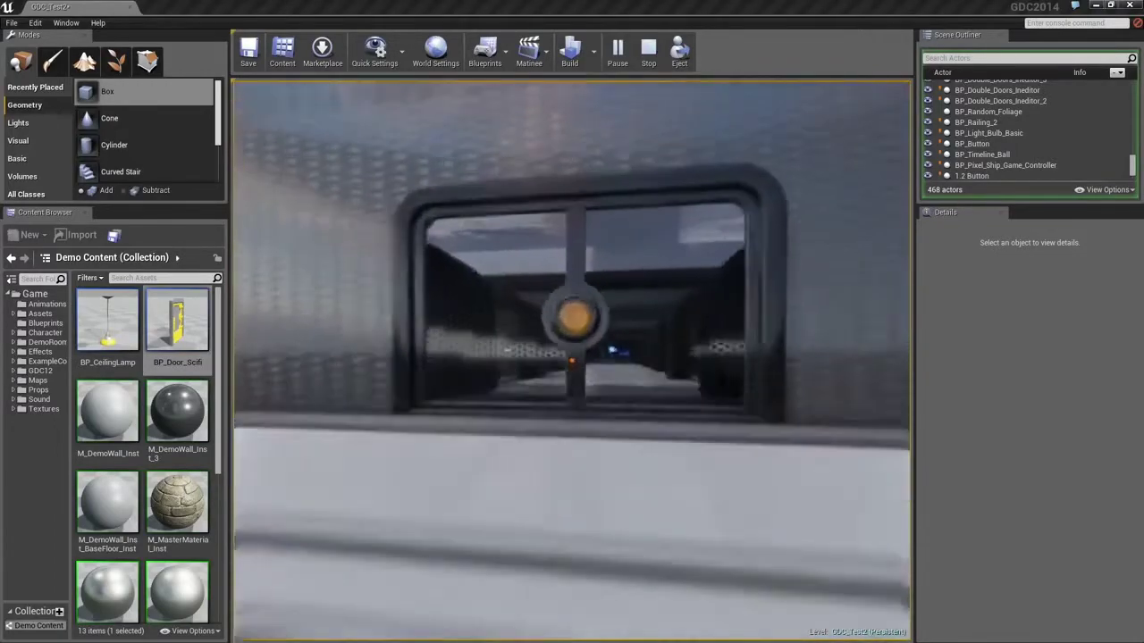
pyautogui.press('w')
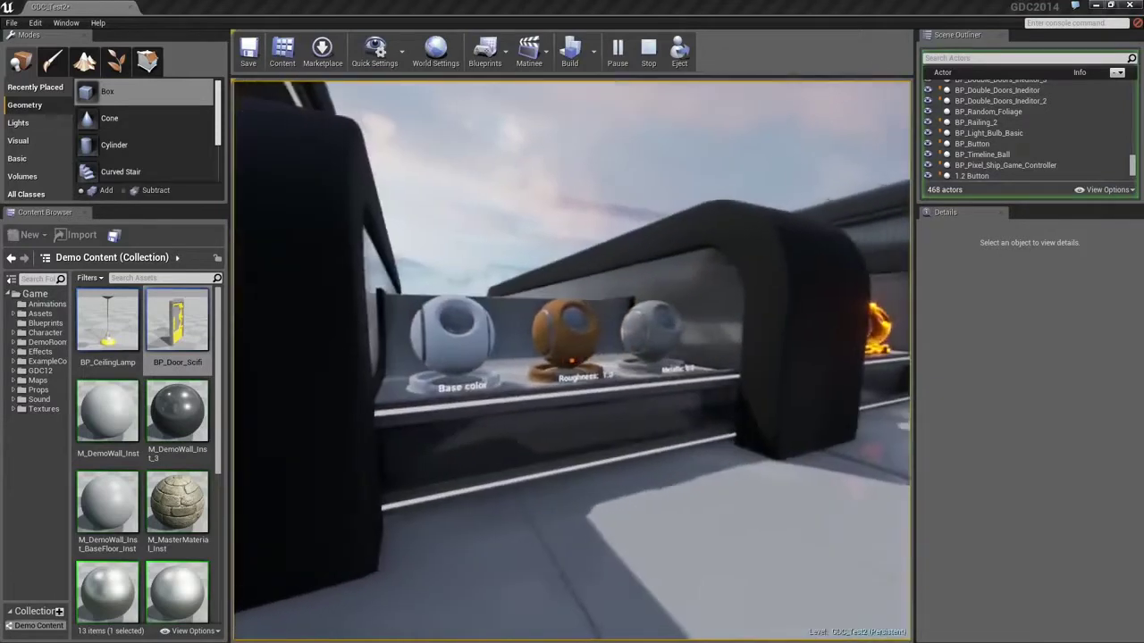
pyautogui.press('Escape')
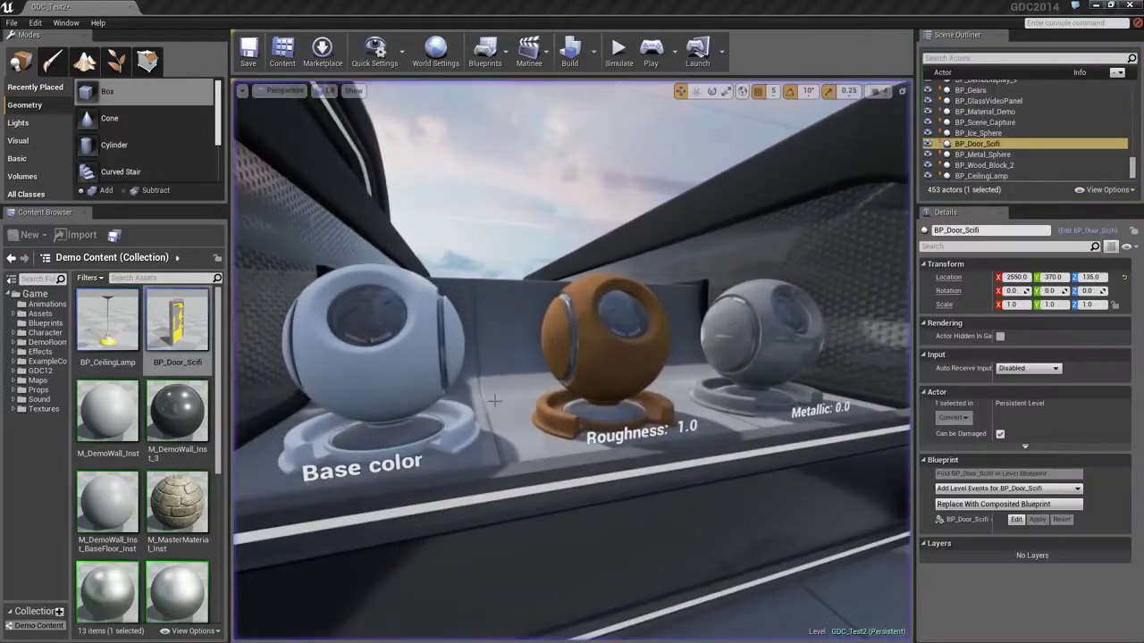
# Step: Select the BP_Material_Demo actor and set its base color parameter to pink
pyautogui.click(591, 351)
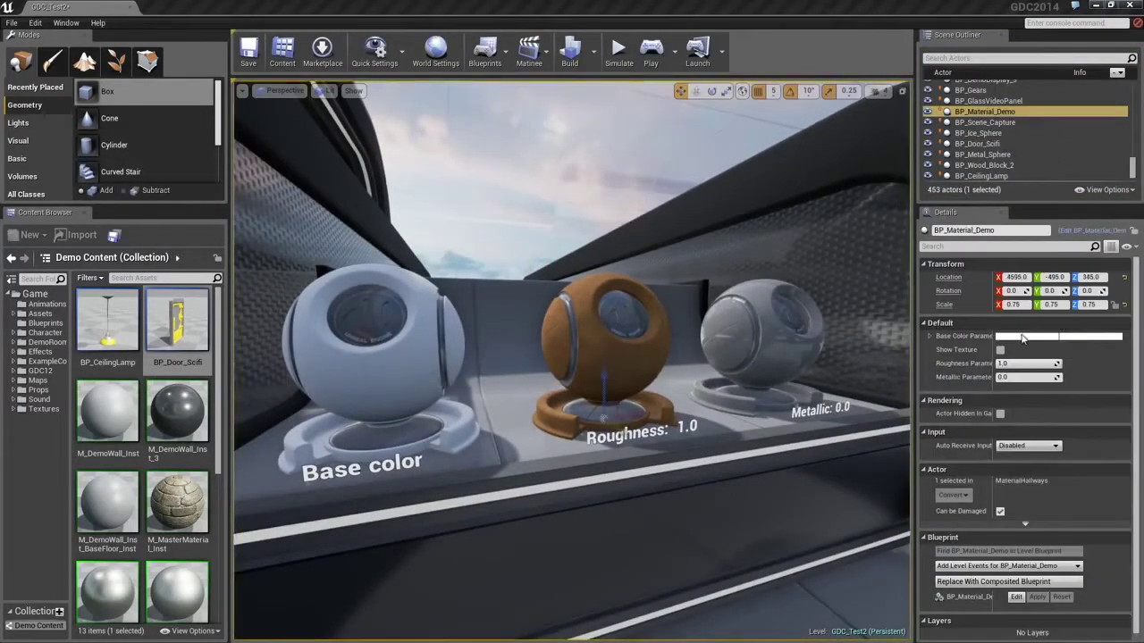
pyautogui.moveTo(556, 359); pyautogui.dragTo(456, 368, button='right')
pyautogui.moveTo(488, 304); pyautogui.dragTo(475, 296)
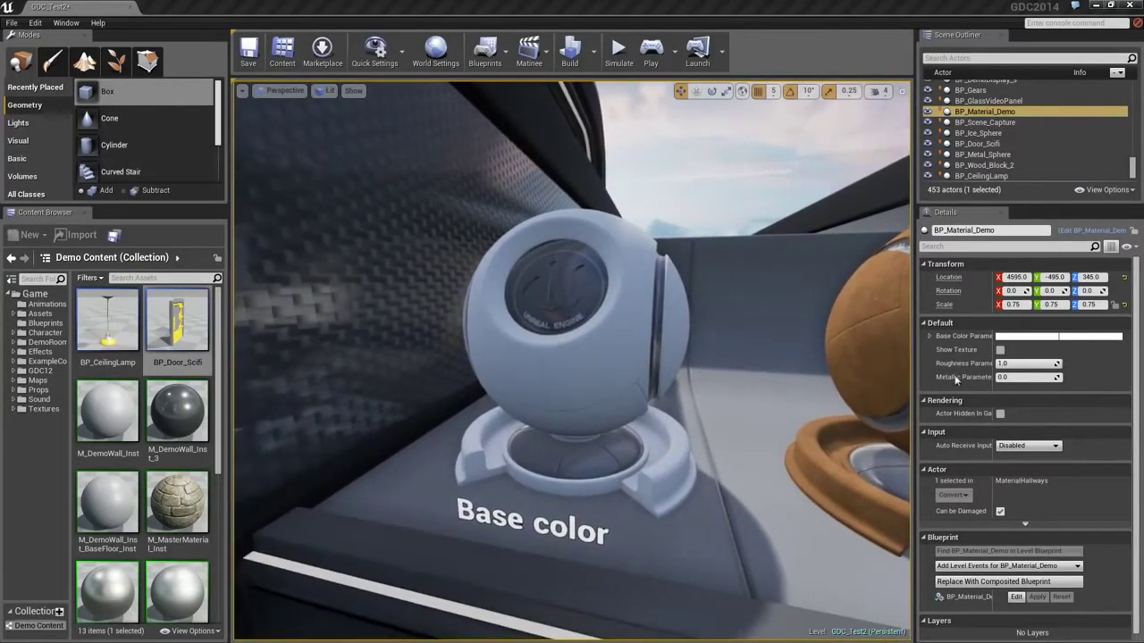
pyautogui.click(1023, 339)
pyautogui.moveTo(919, 439); pyautogui.dragTo(871, 486)
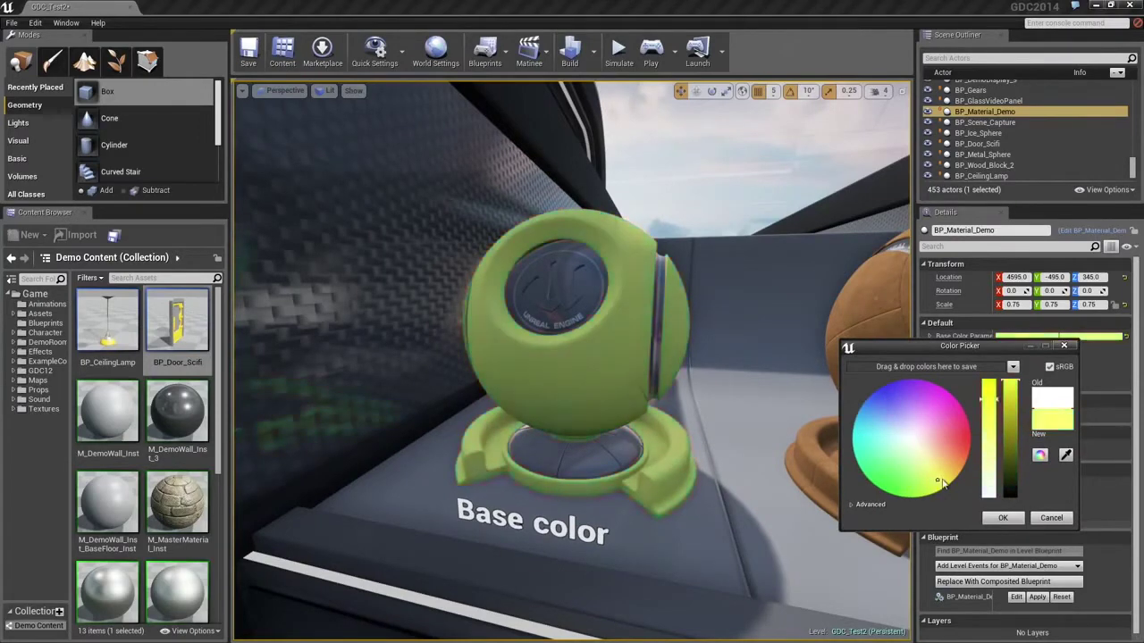
pyautogui.moveTo(947, 480); pyautogui.dragTo(948, 421)
pyautogui.click(1003, 519)
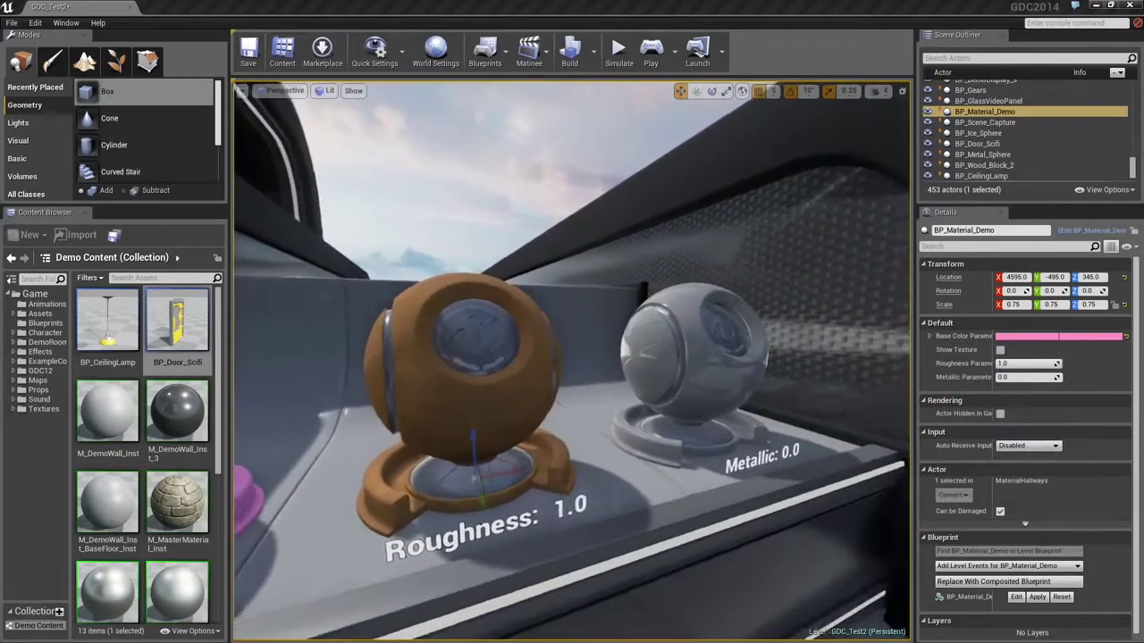
# Step: Try a Roughness parameter near 0 on the material demo and settle on about 0.53
pyautogui.moveTo(885, 440)
pyautogui.mouseDown(button='right')
pyautogui.moveTo(831, 440)
pyautogui.moveTo(885, 440)
pyautogui.mouseUp(button='right')
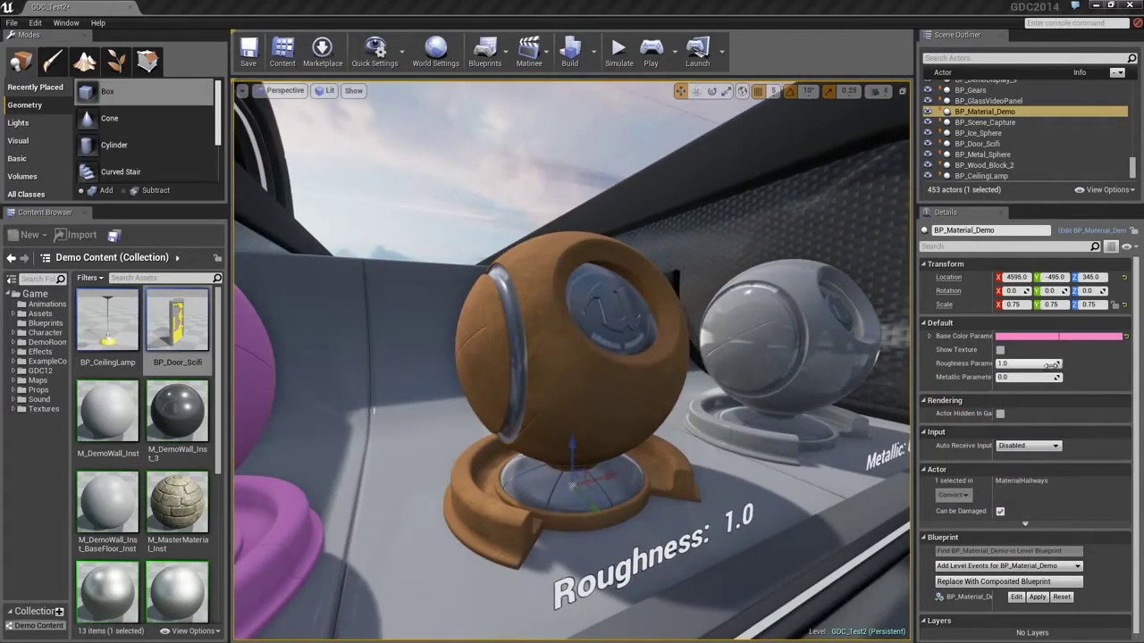
pyautogui.moveTo(1038, 363); pyautogui.dragTo(996, 364)
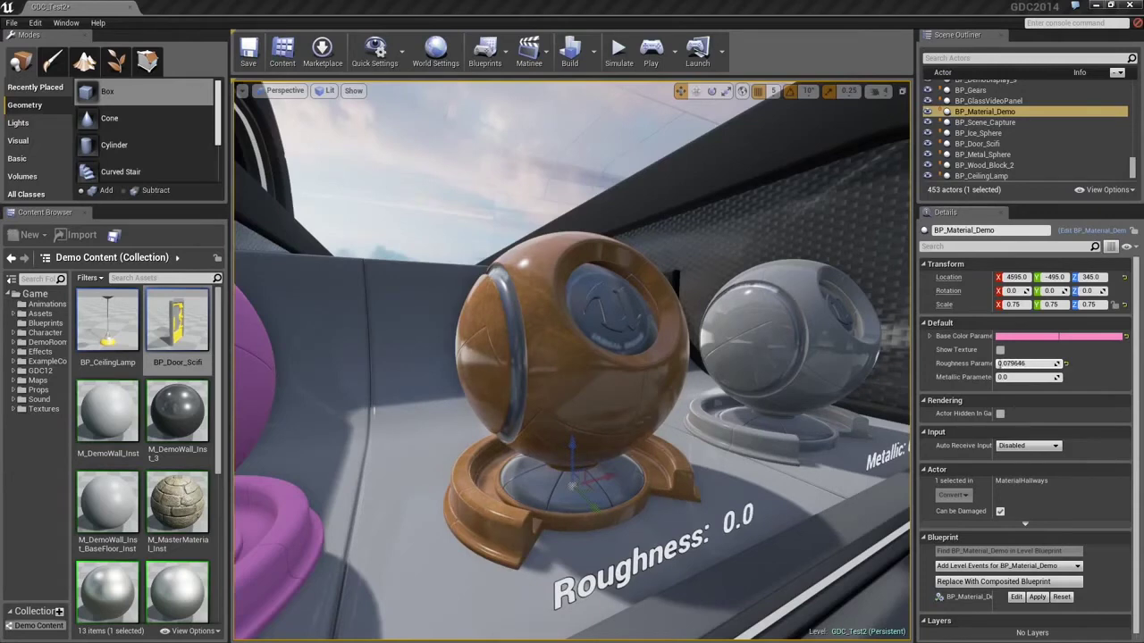
pyautogui.moveTo(1012, 364)
pyautogui.mouseDown()
pyautogui.moveTo(1028, 363)
pyautogui.moveTo(1011, 364)
pyautogui.mouseUp()
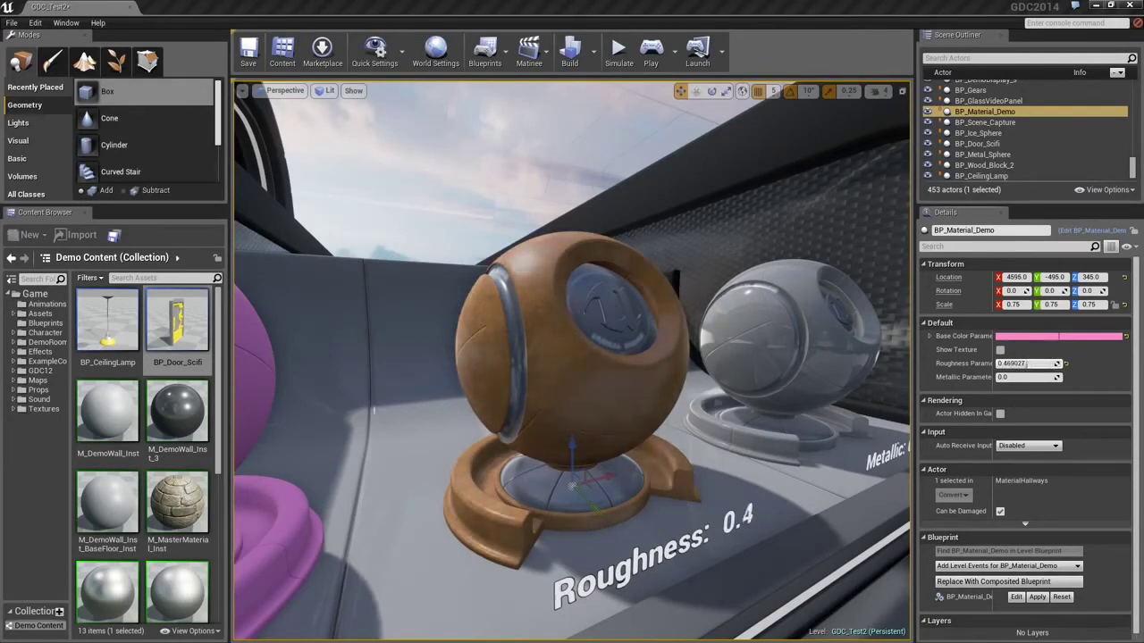
# Step: Try Metallic parameter values above 0.8 on the material demo and return the parameter to 0.0
pyautogui.moveTo(783, 394)
pyautogui.mouseDown(button='right')
pyautogui.moveTo(724, 394)
pyautogui.moveTo(796, 394)
pyautogui.mouseUp(button='right')
pyautogui.press('d')
pyautogui.press('a')
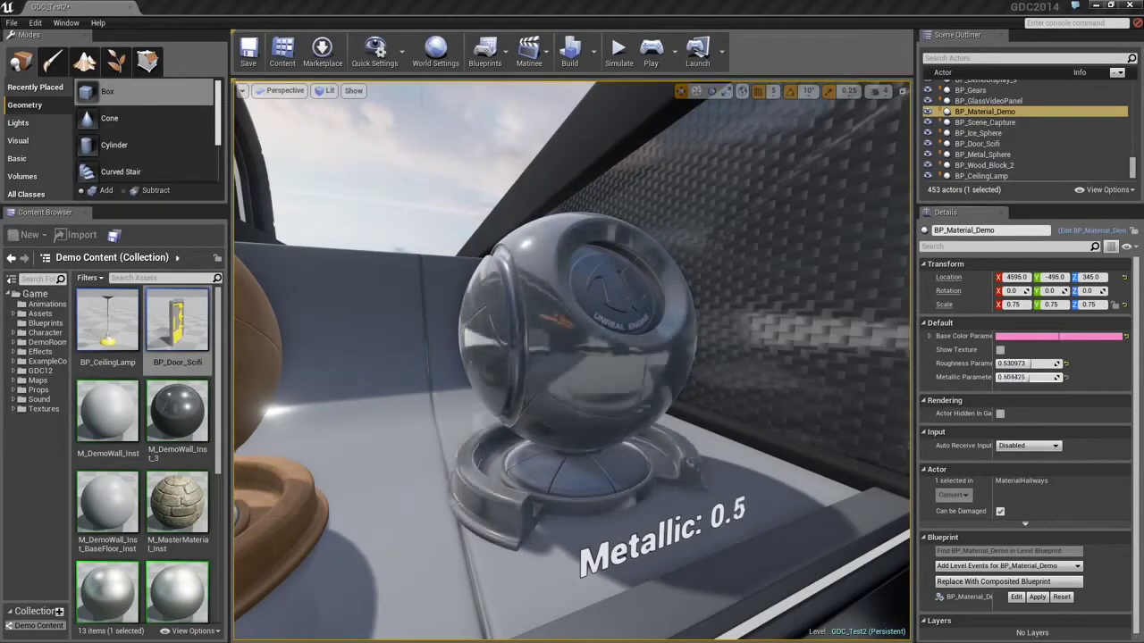
pyautogui.moveTo(1029, 377); pyautogui.dragTo(1062, 378)
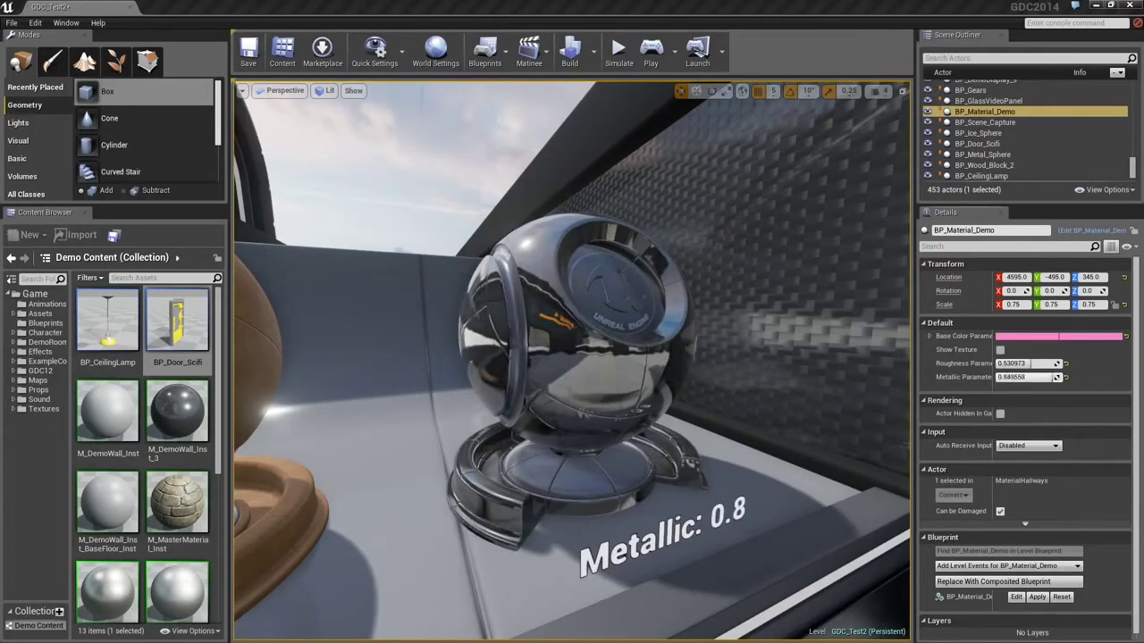
pyautogui.moveTo(1050, 376); pyautogui.dragTo(996, 377)
# Step: Examine the blue and burning material balls in Wireframe view mode and switch the viewport back to Lit
pyautogui.moveTo(805, 362); pyautogui.dragTo(903, 365, button='right')
pyautogui.moveTo(751, 371); pyautogui.dragTo(723, 382, button='right')
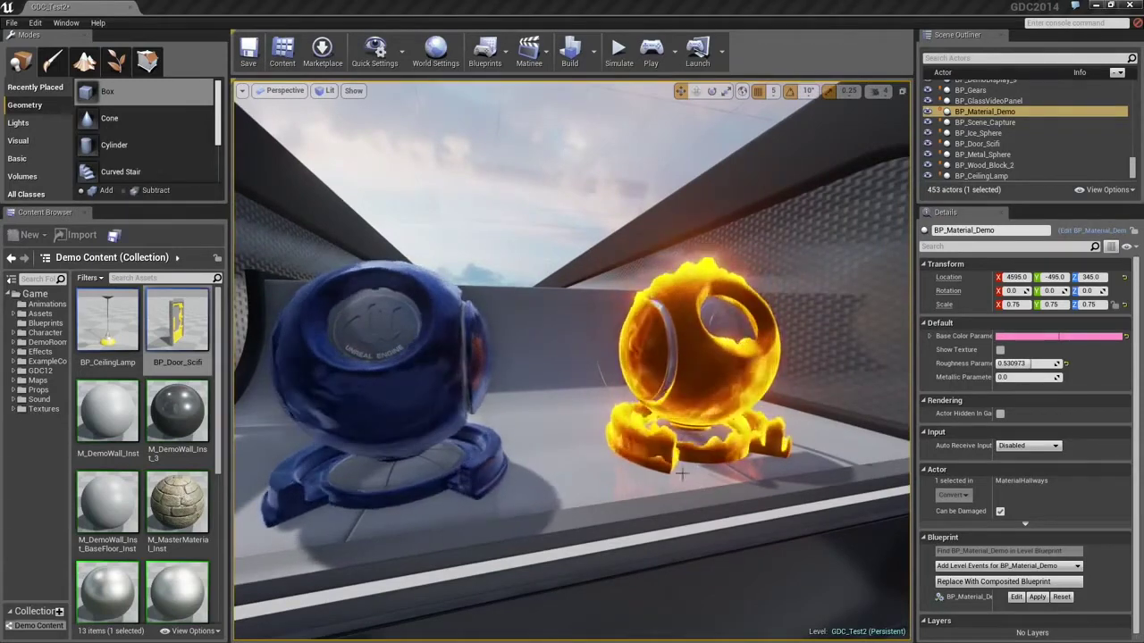
pyautogui.click(328, 90)
pyautogui.click(347, 140)
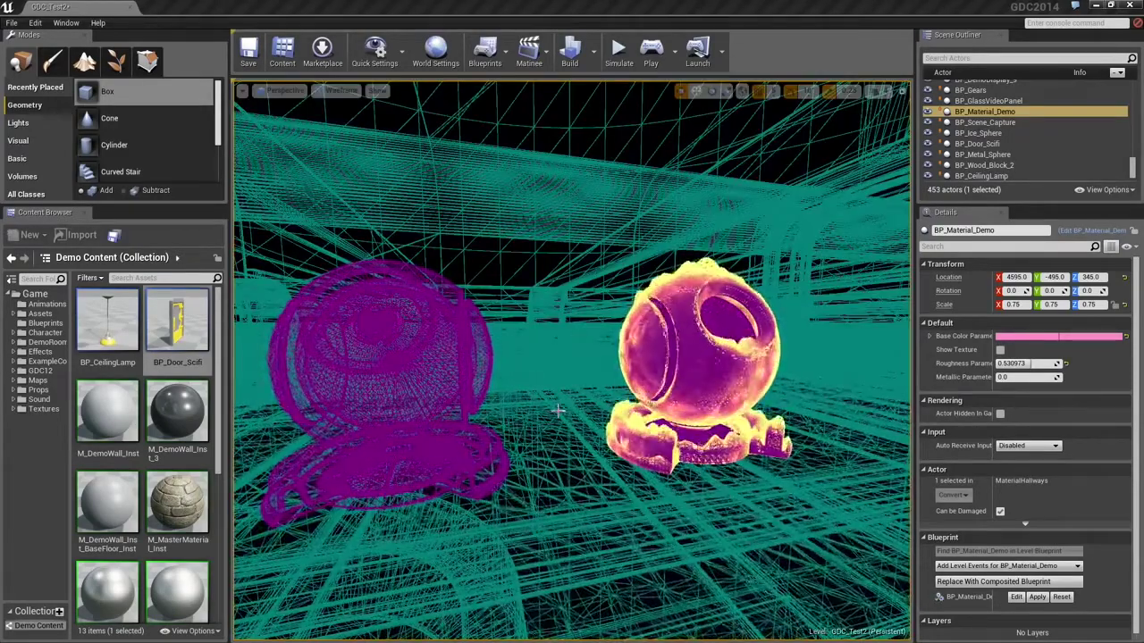
pyautogui.click(340, 90)
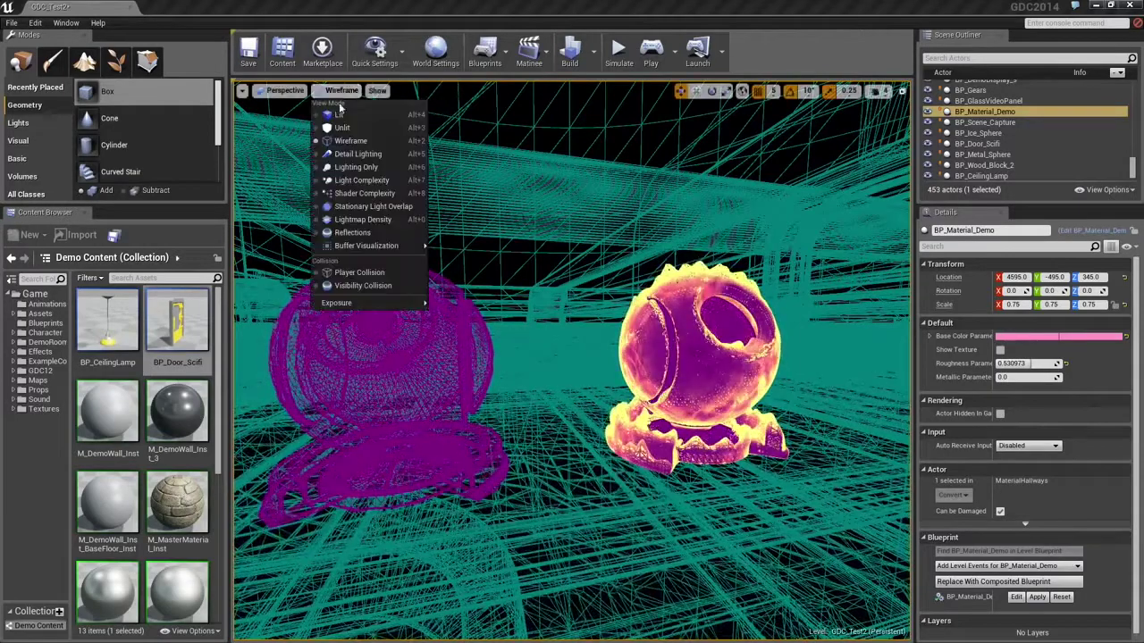
pyautogui.click(340, 115)
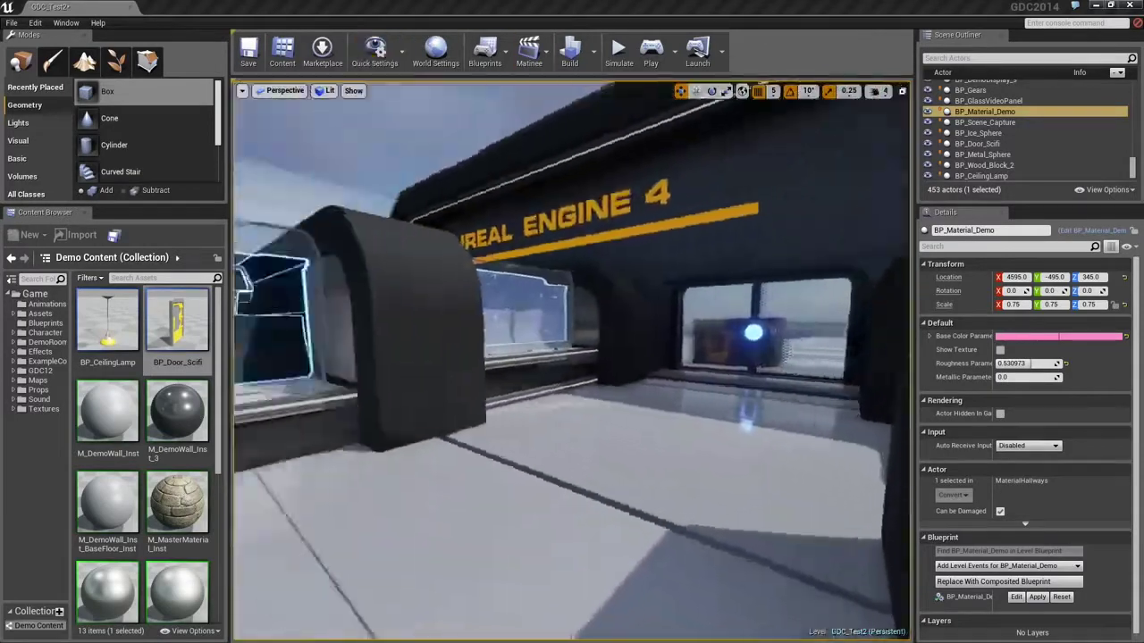
# Step: Play the level and examine the blue and burning material balls through the glass display panel
pyautogui.moveTo(572, 269); pyautogui.dragTo(538, 268, button='right')
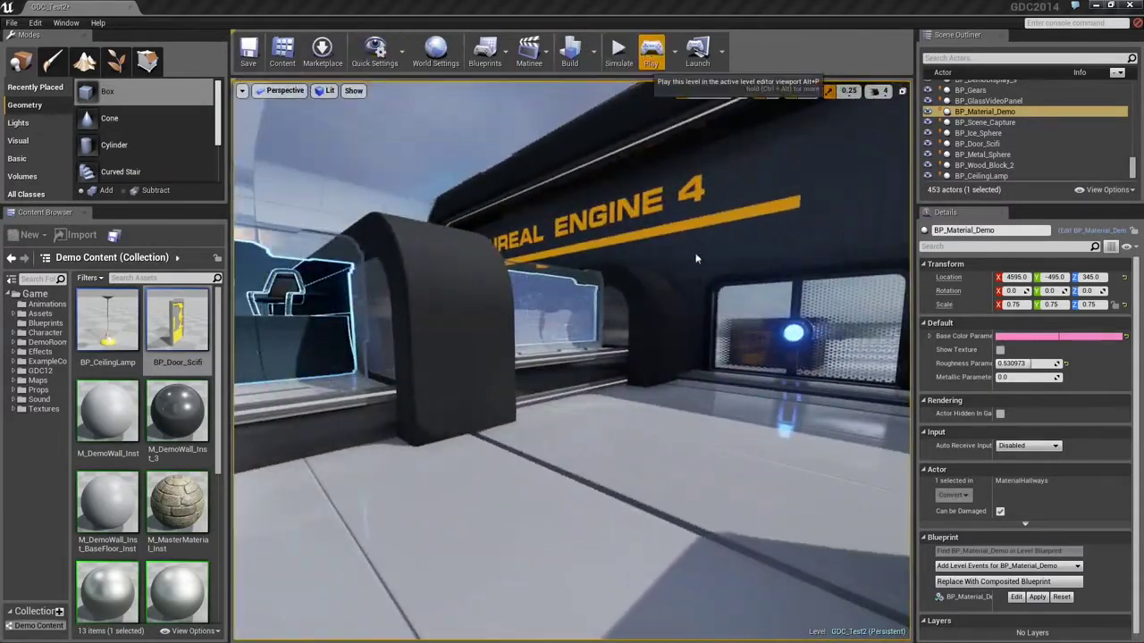
pyautogui.click(650, 56)
pyautogui.press('w')
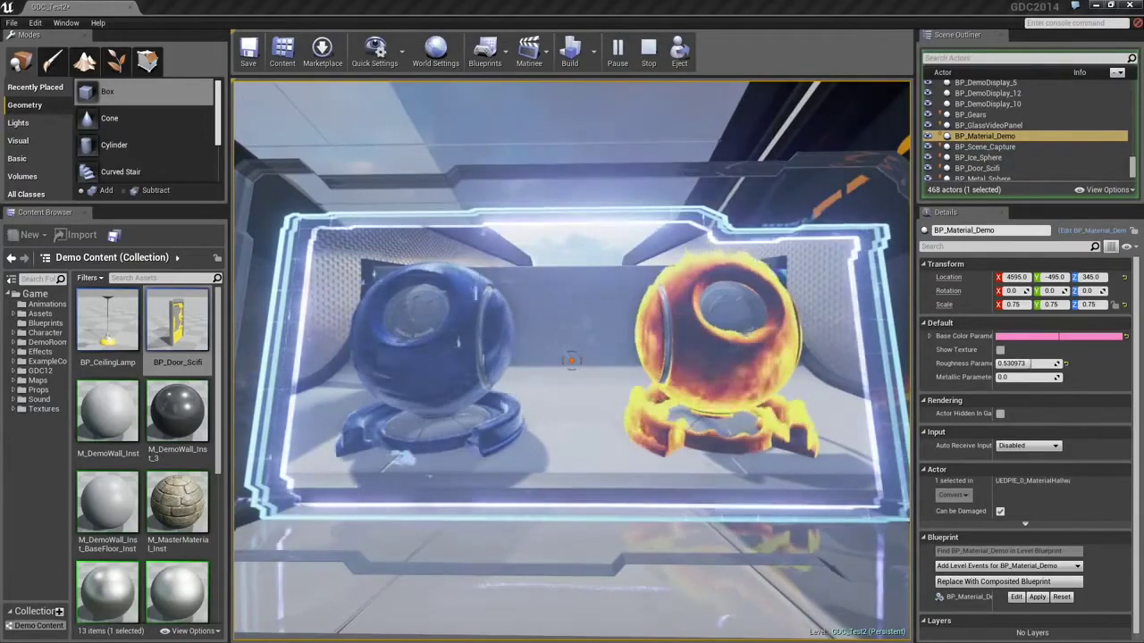
pyautogui.press('s')
# Step: Walk to the neighbouring display and examine the outlined chairs and Unreal logo through its blue-framed panel from several angles
pyautogui.press('a')
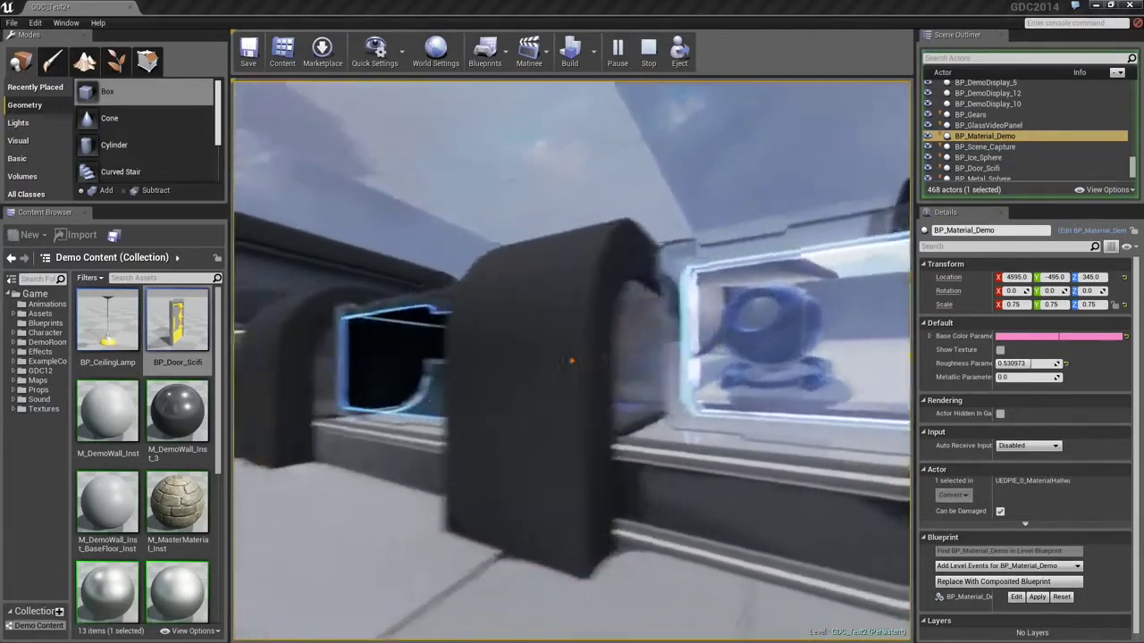
pyautogui.press('w')
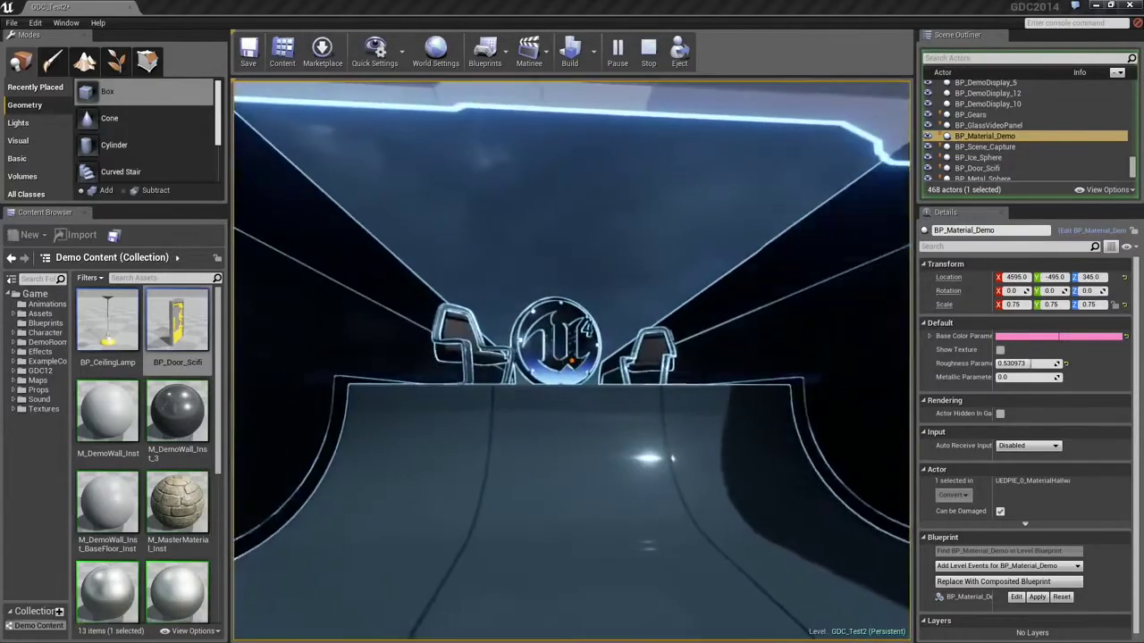
pyautogui.press('s')
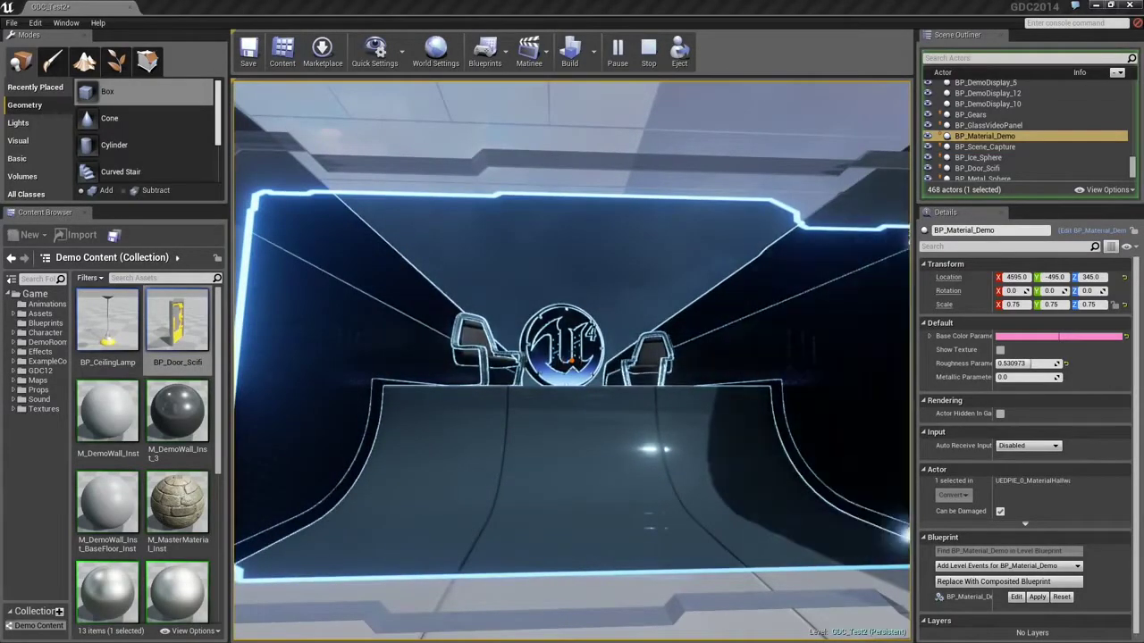
pyautogui.press('a')
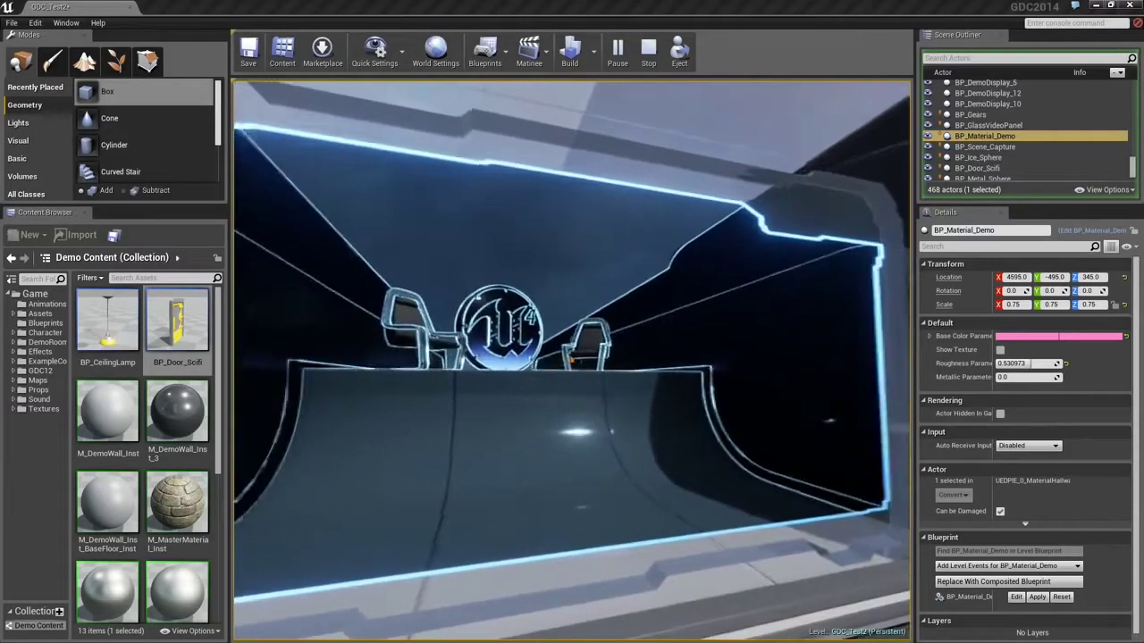
pyautogui.press('d')
pyautogui.press('d')
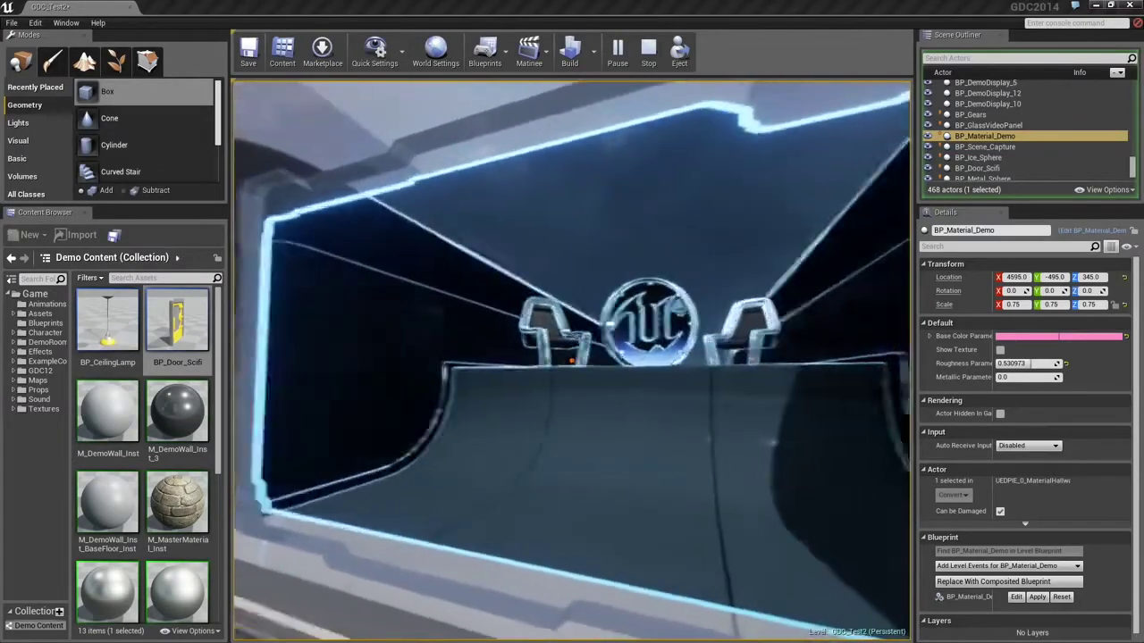
# Step: Move on to the yellow-framed panel and examine the material ball and rocket behind it at different distances
pyautogui.press('a')
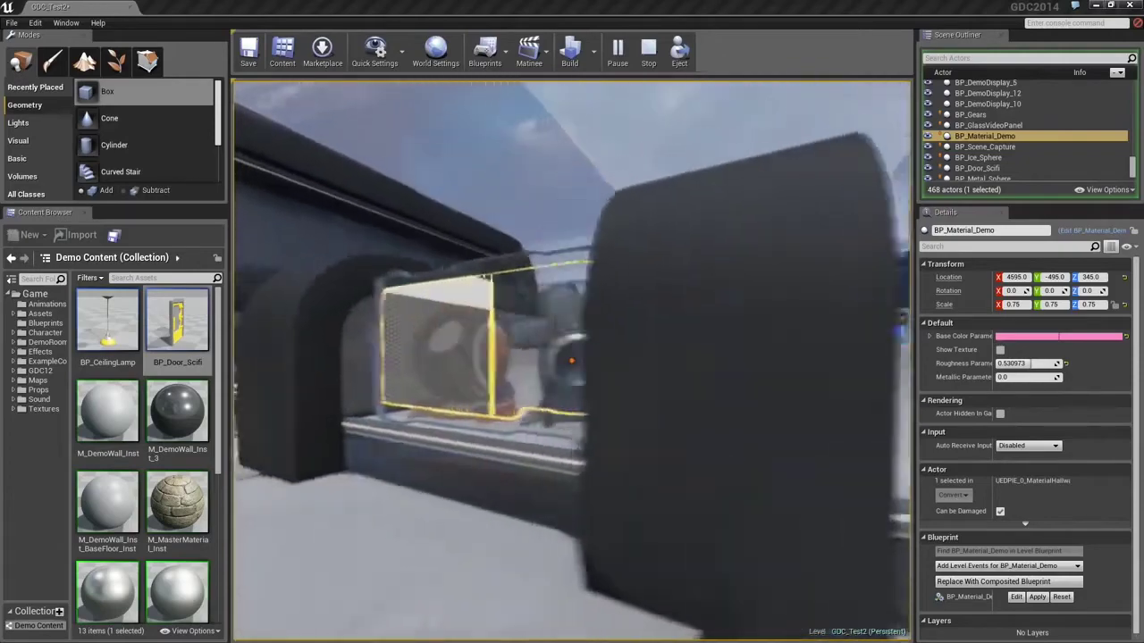
pyautogui.press('w')
pyautogui.press('s')
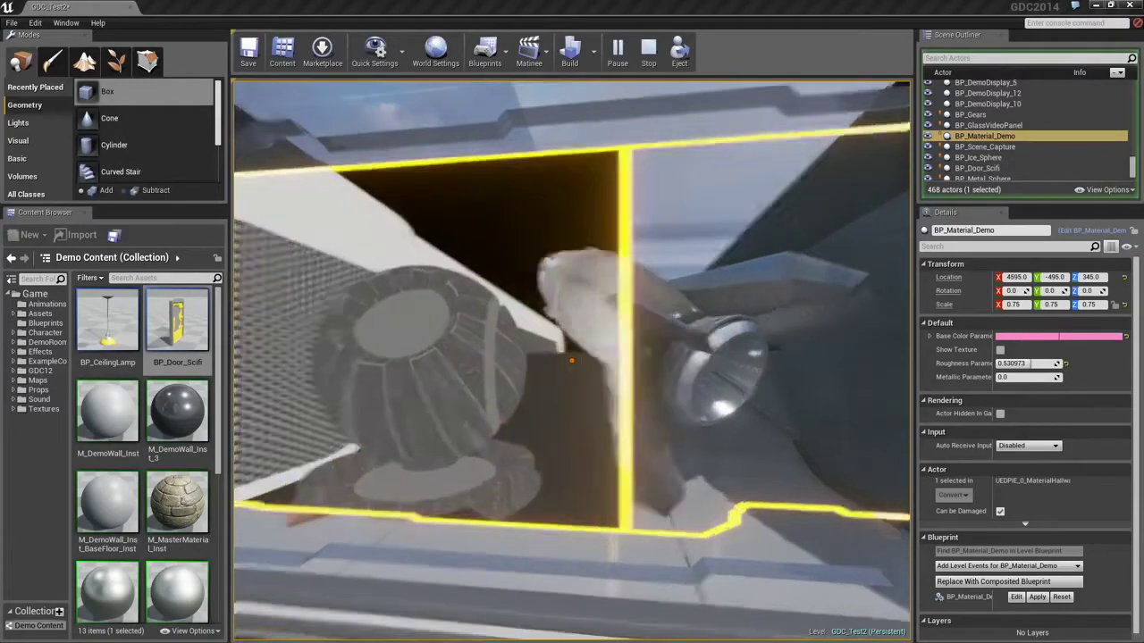
pyautogui.press('s')
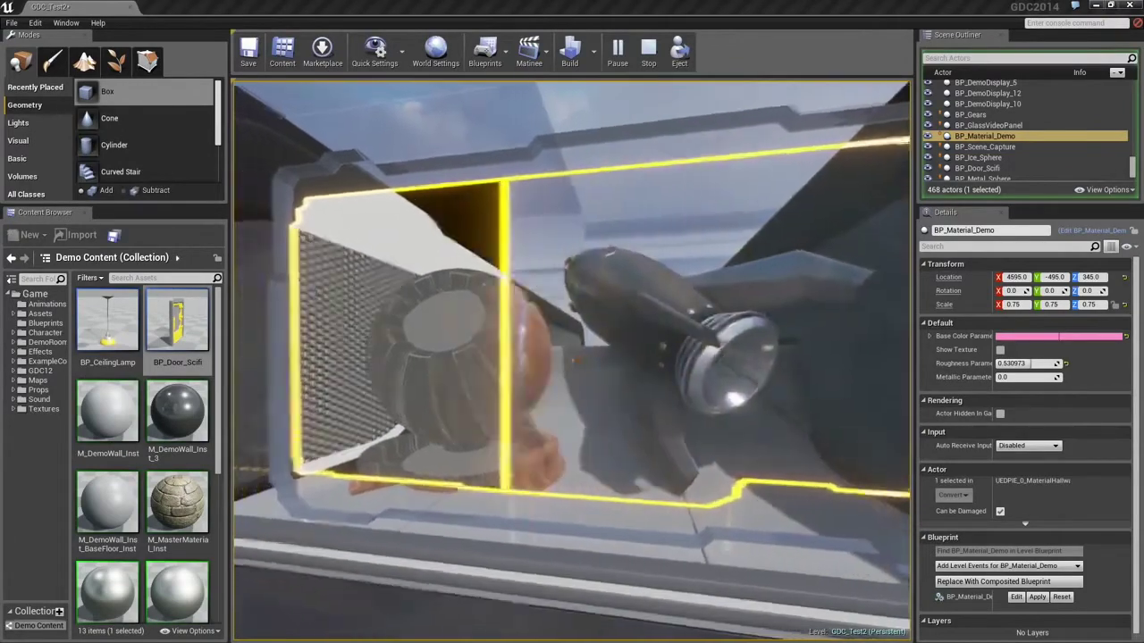
# Step: Walk up to the group of metal and red rockets, end the play session and view them up close
pyautogui.press('w')
pyautogui.press('w')
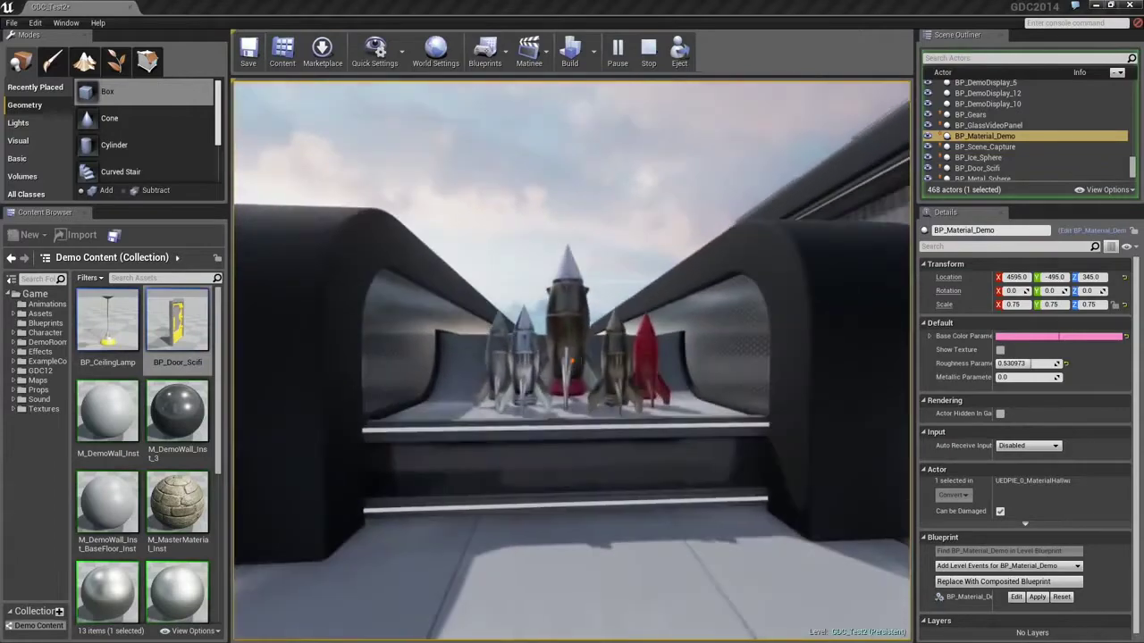
pyautogui.press('Escape')
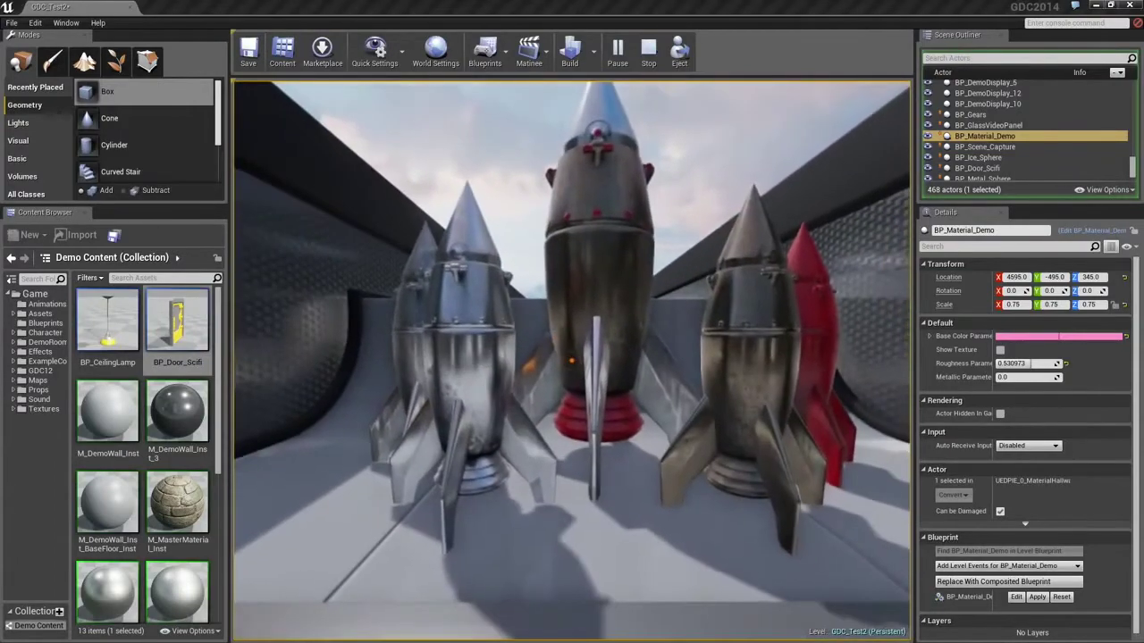
pyautogui.moveTo(406, 372); pyautogui.dragTo(405, 372, button='right')
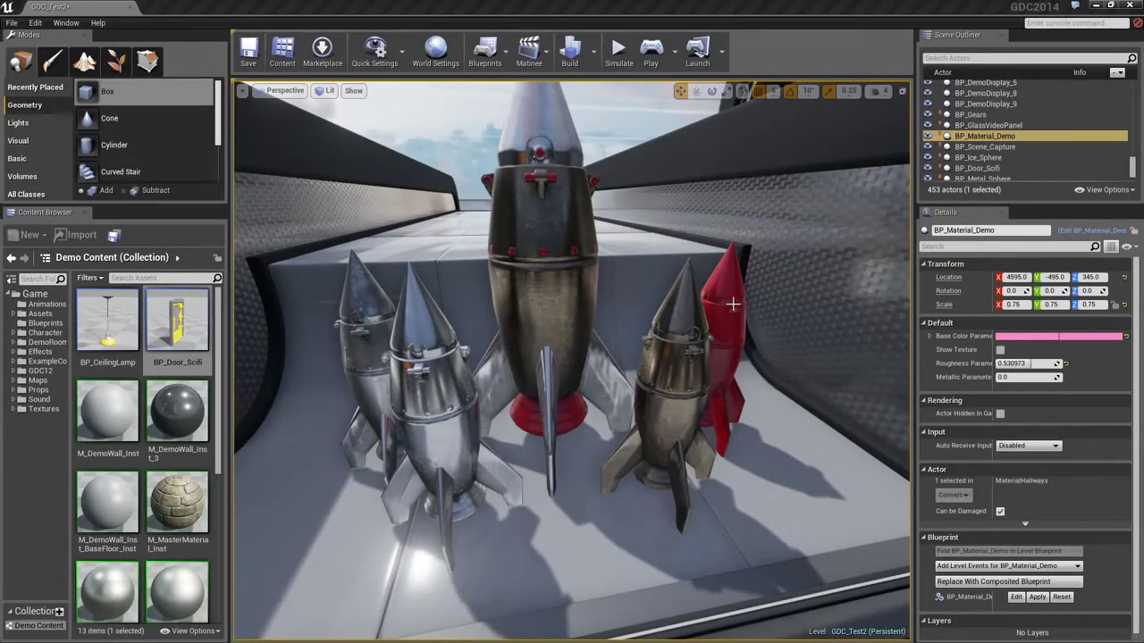
# Step: Fly from the rockets to the neighbouring display, examine the wooden and gold material preview balls, and select the gold one
pyautogui.moveTo(406, 371); pyautogui.dragTo(406, 372, button='right')
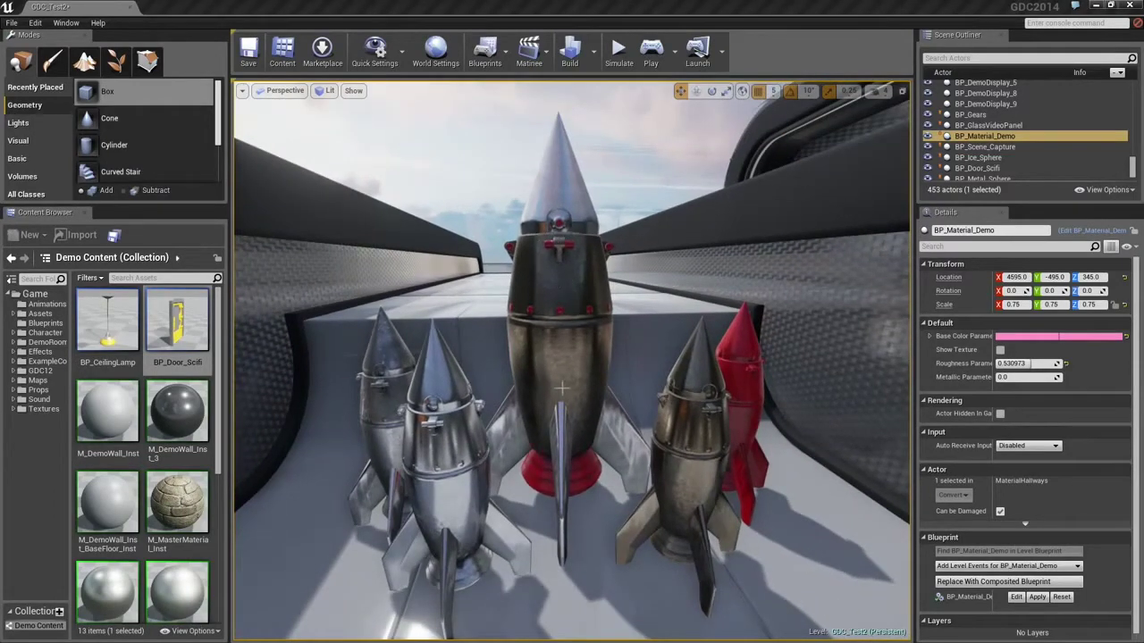
pyautogui.moveTo(580, 354); pyautogui.dragTo(580, 354, button='right')
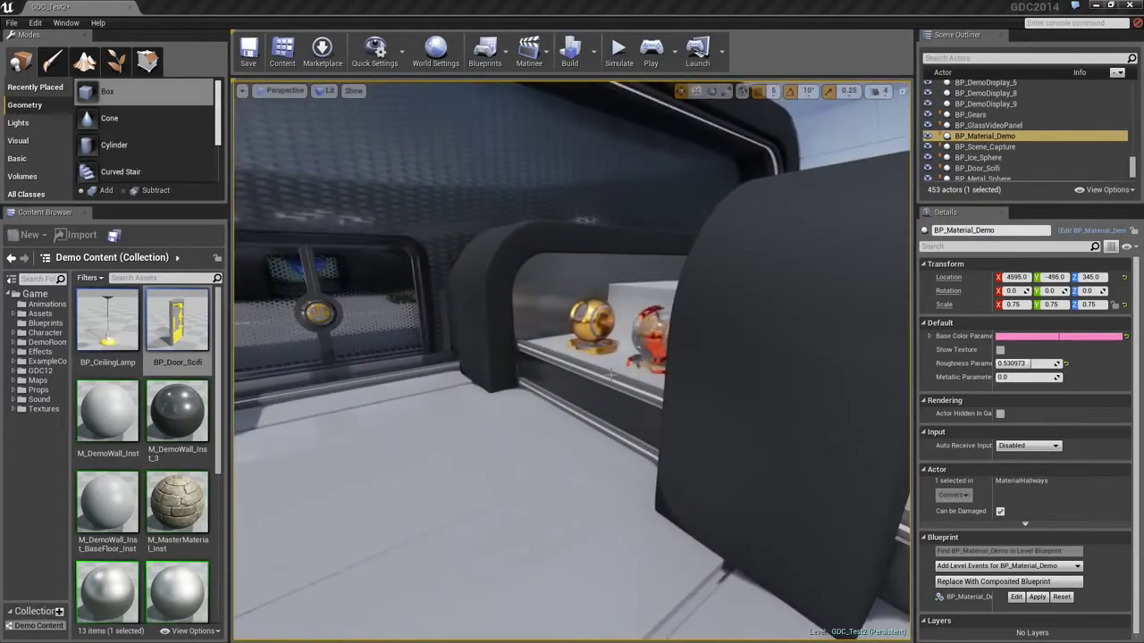
pyautogui.moveTo(607, 411); pyautogui.dragTo(602, 425, button='right')
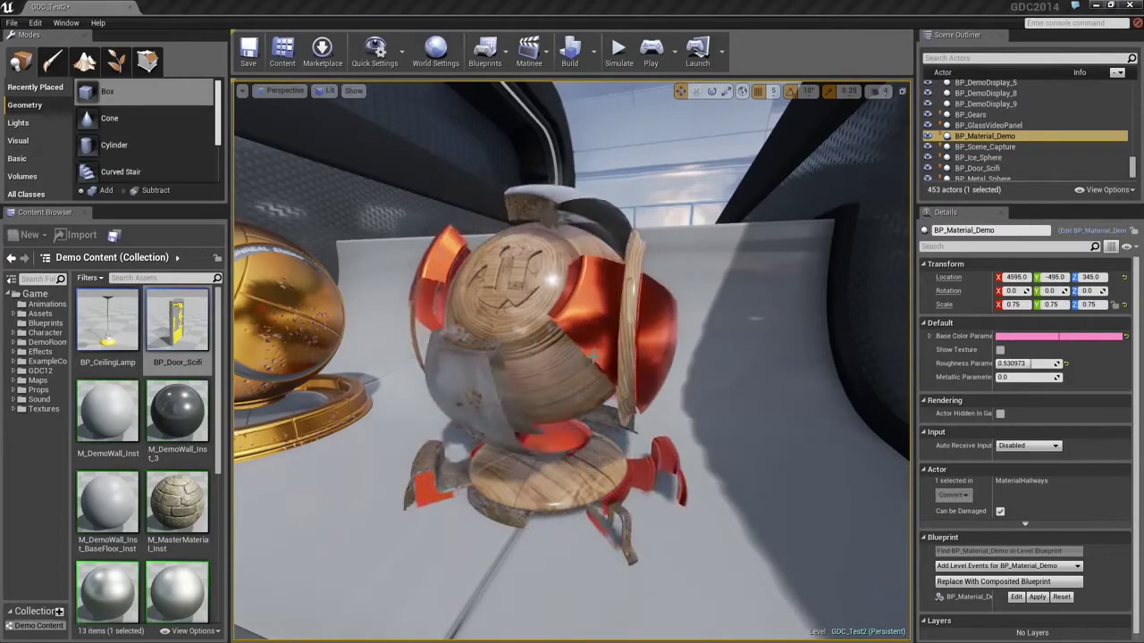
pyautogui.moveTo(572, 361); pyautogui.dragTo(463, 361, button='right')
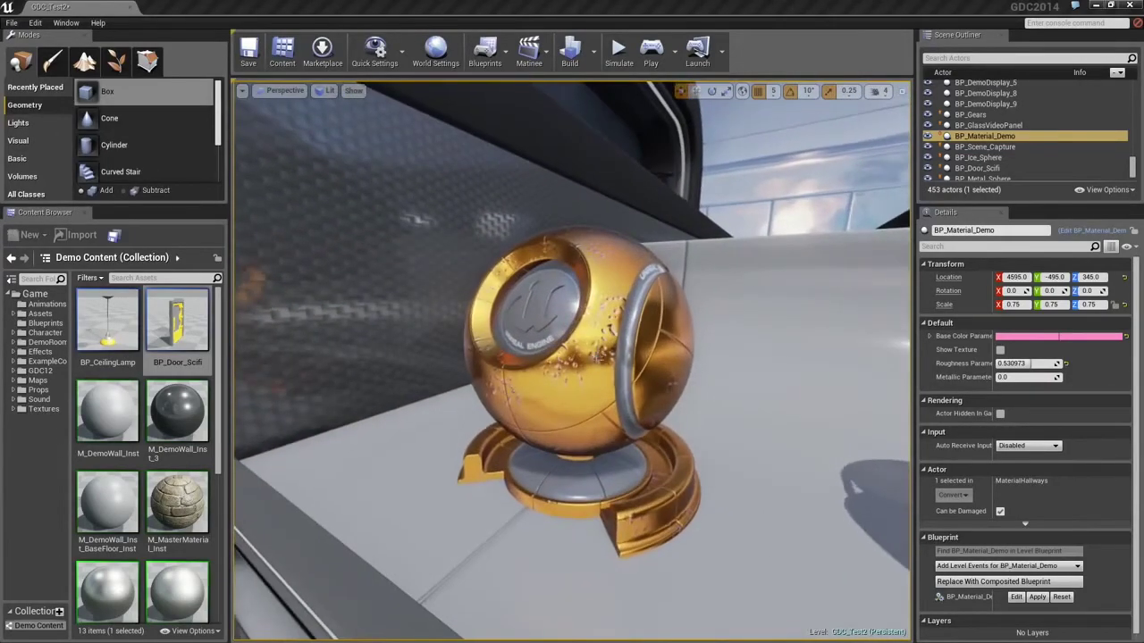
pyautogui.moveTo(601, 379); pyautogui.dragTo(609, 400, button='right')
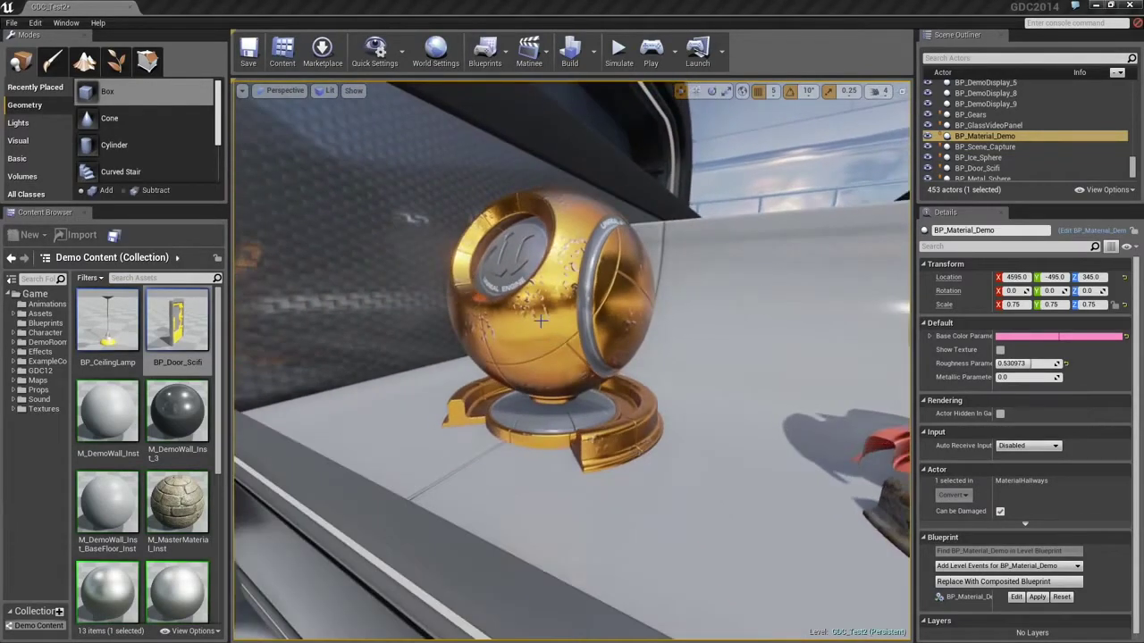
pyautogui.click(539, 320)
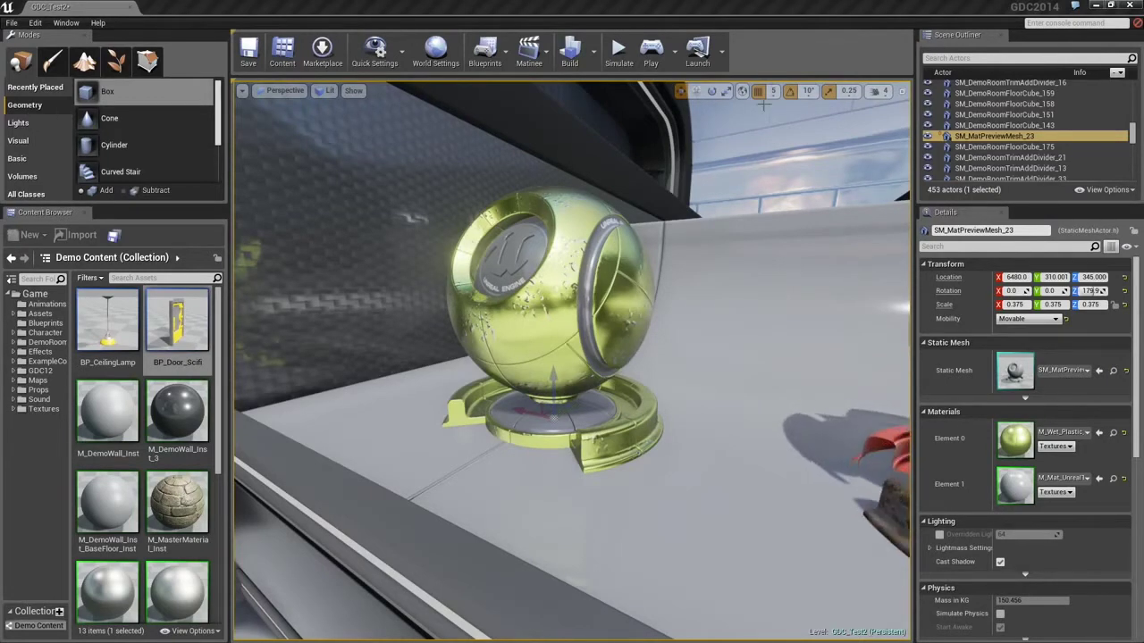
# Step: Play the level and walk up to the display with the floating ice, wood and metal spheres
pyautogui.moveTo(741, 217); pyautogui.dragTo(572, 204, button='right')
pyautogui.click(652, 53)
pyautogui.click(682, 360)
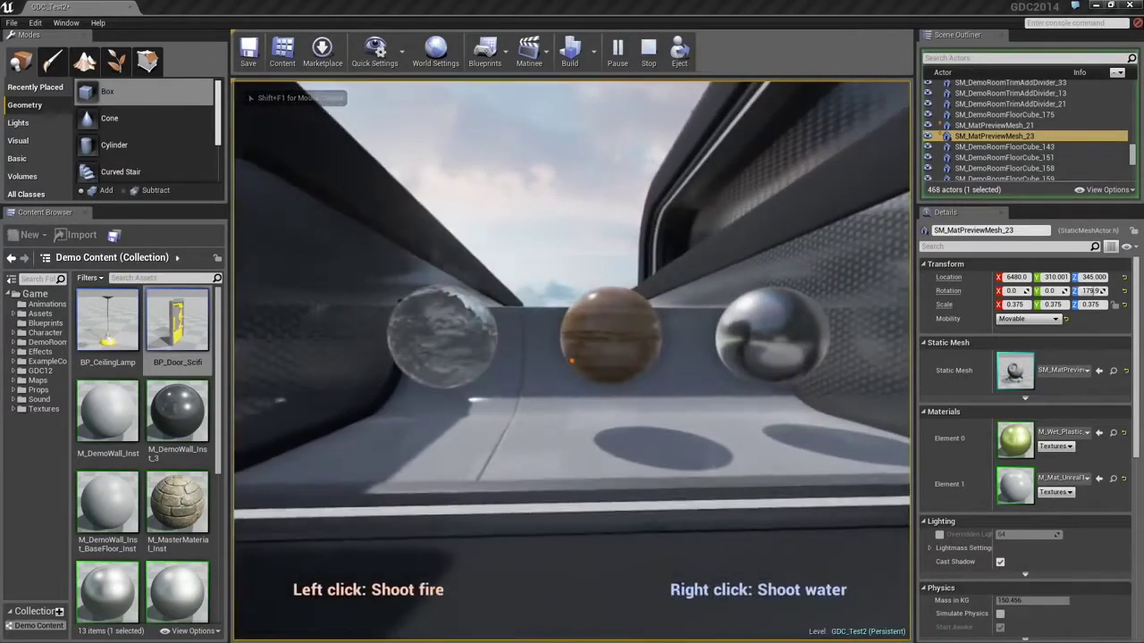
pyautogui.press('w')
pyautogui.press('d')
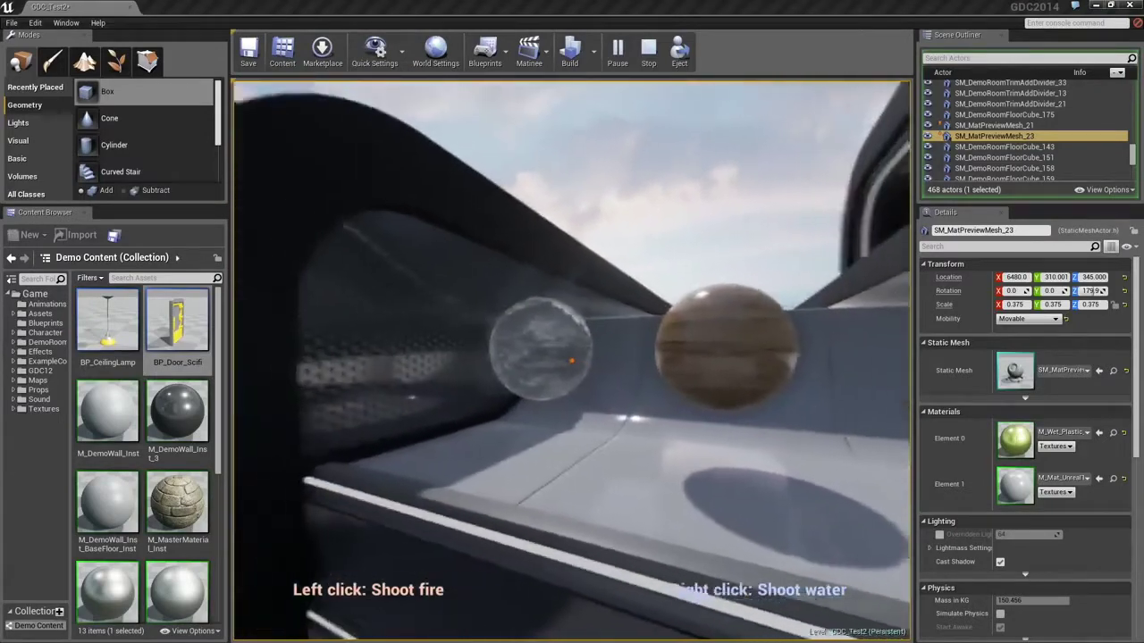
# Step: Shoot fire at the ice sphere, the wooden sphere and the metal sphere in turn
pyautogui.click(571, 360)
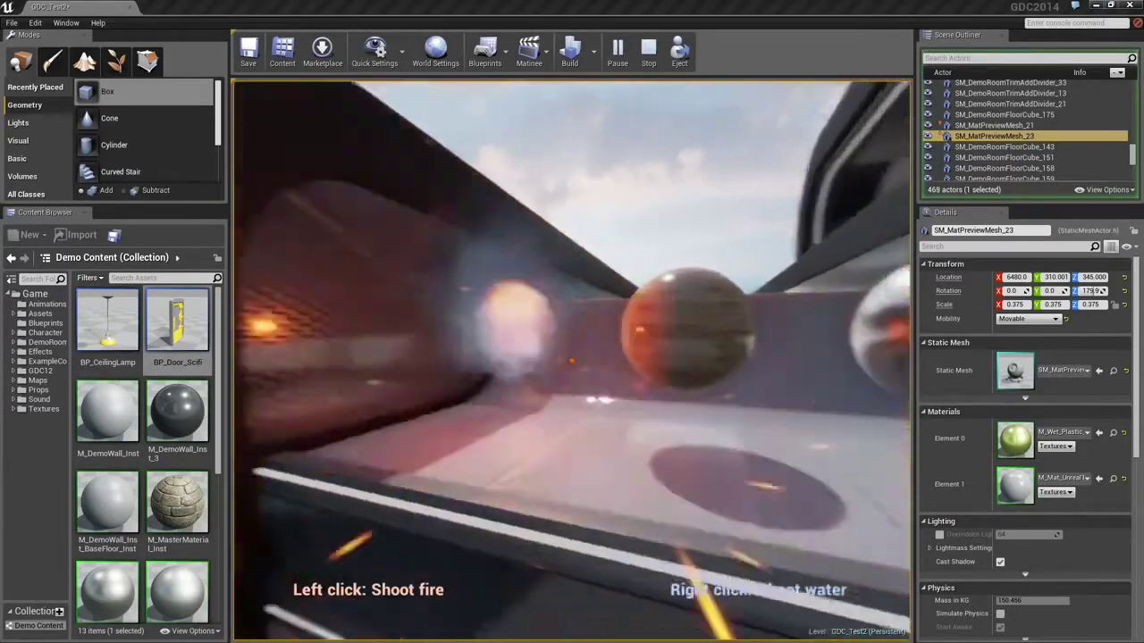
pyautogui.click(572, 360)
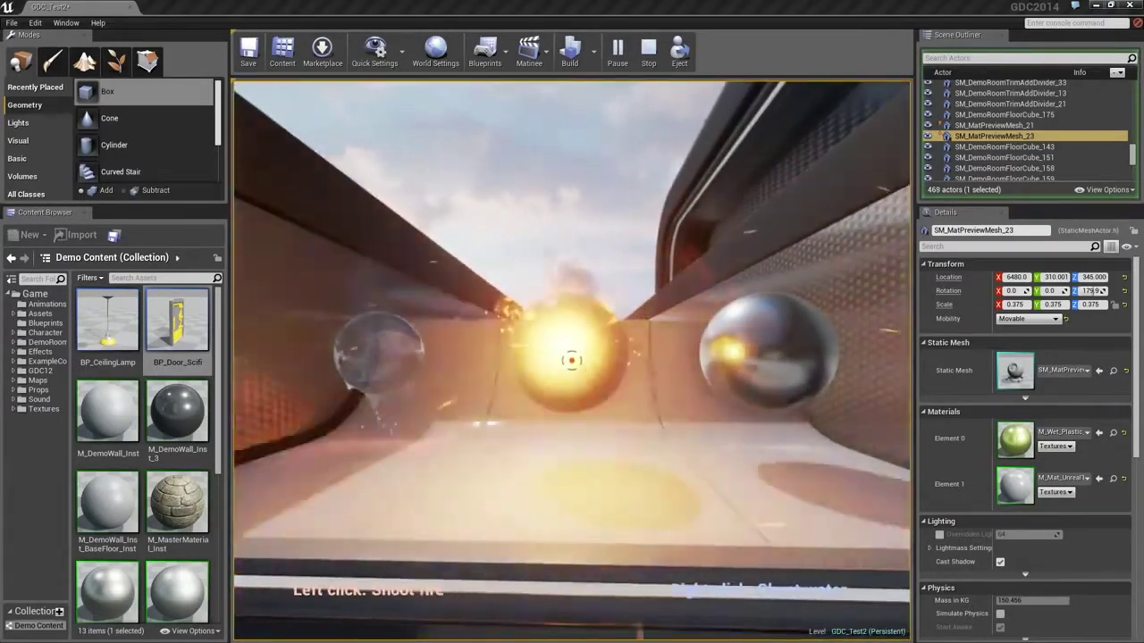
pyautogui.click(572, 360)
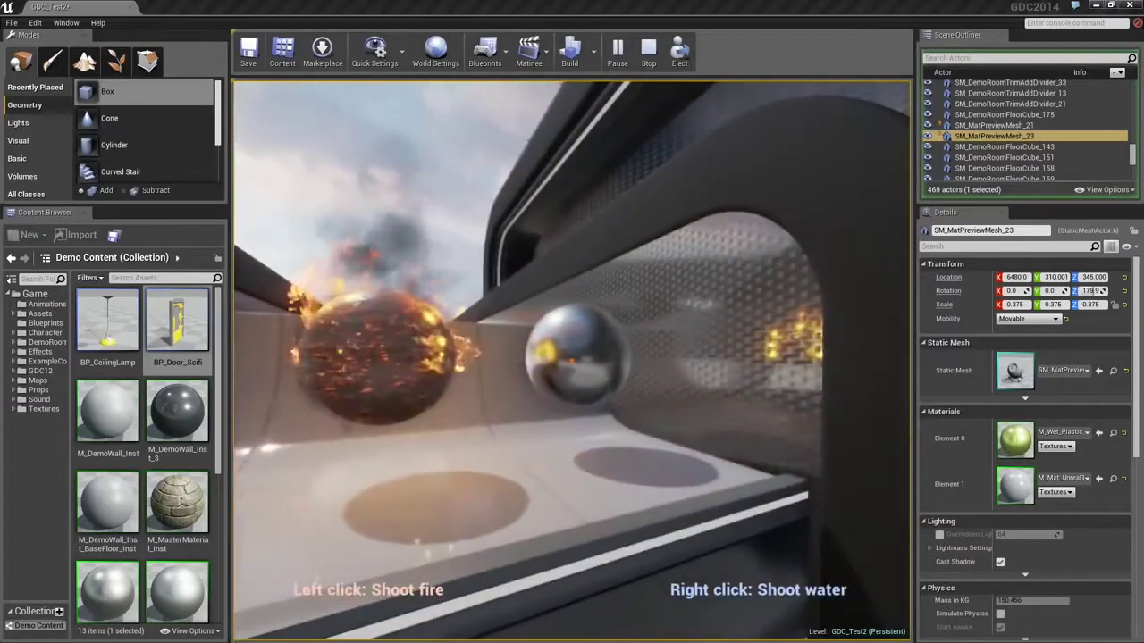
pyautogui.click(572, 360)
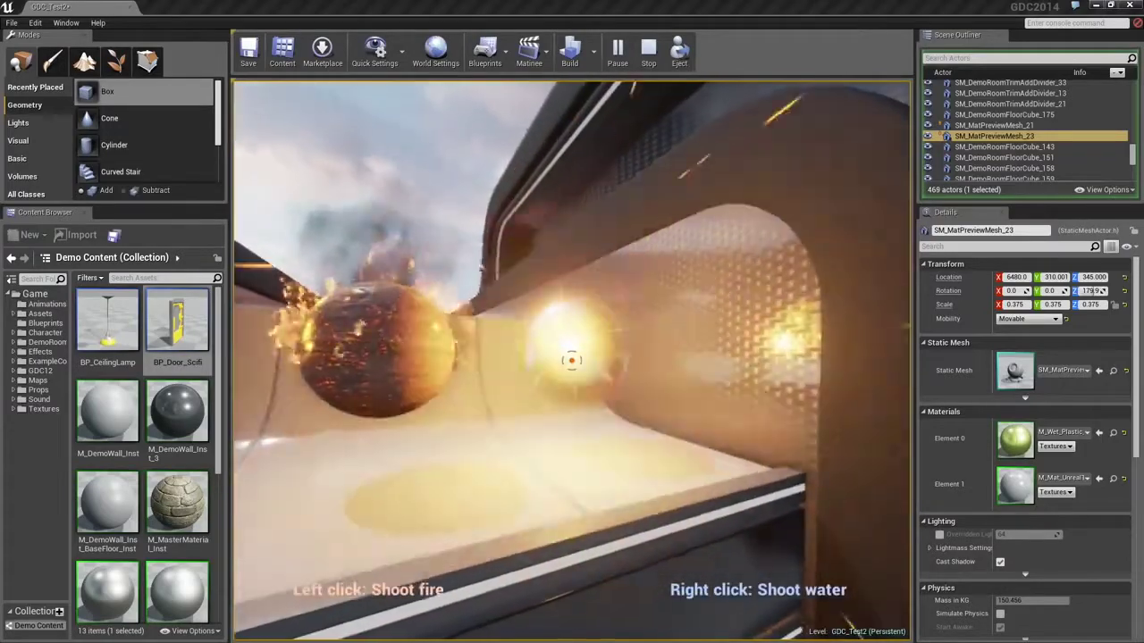
pyautogui.click(572, 360)
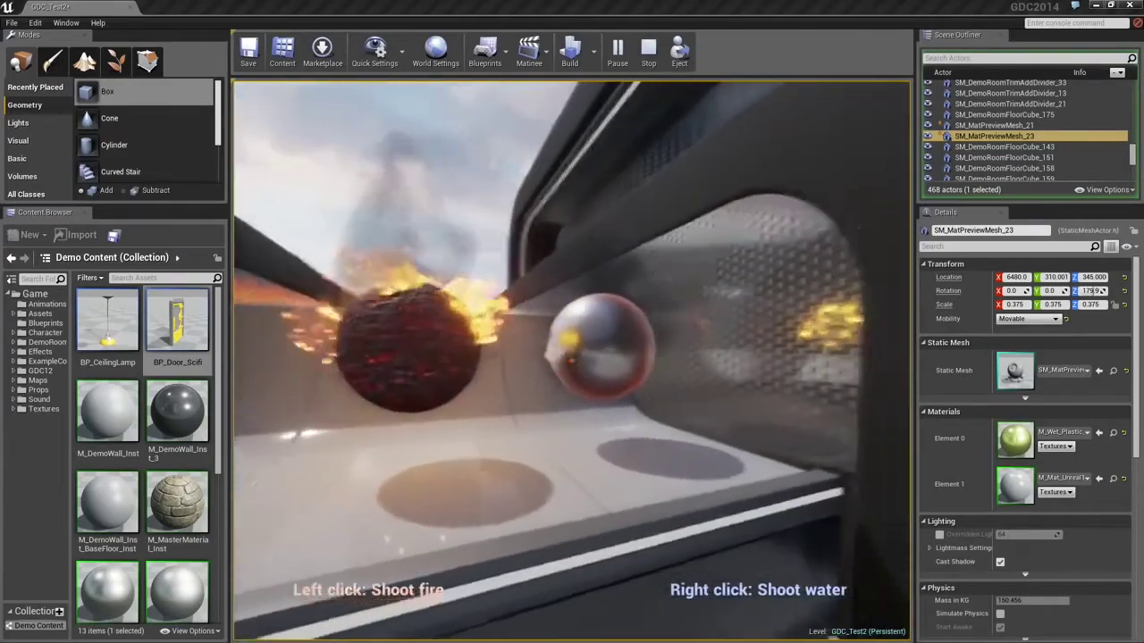
pyautogui.click(572, 361)
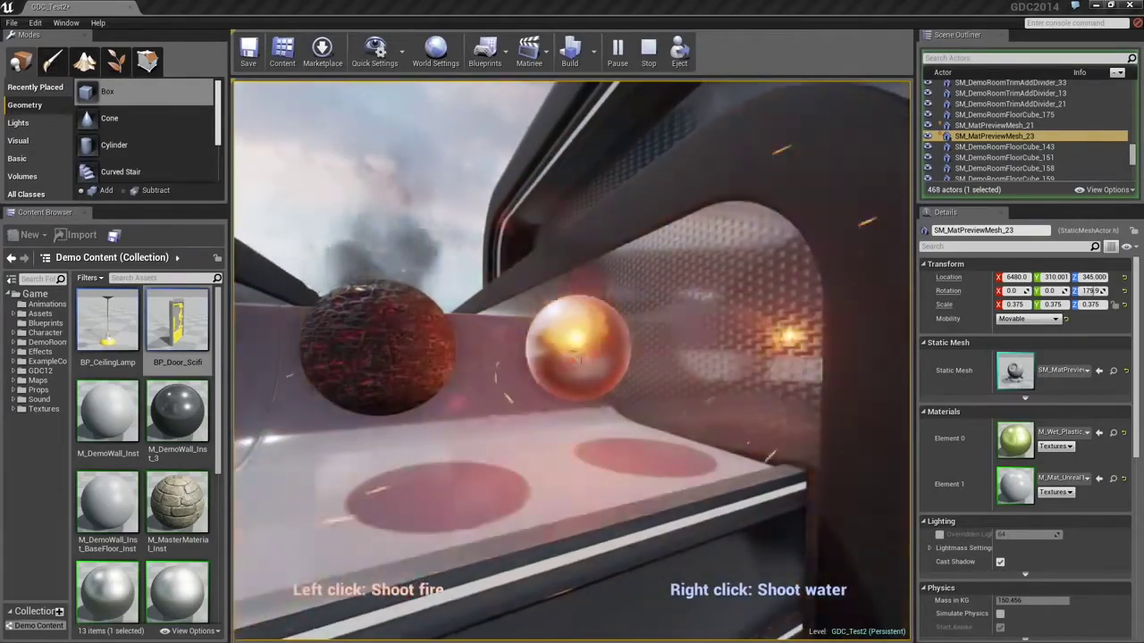
# Step: Shoot water at the fire-heated spheres and walk around in front of them to view the effect
pyautogui.rightClick(572, 361)
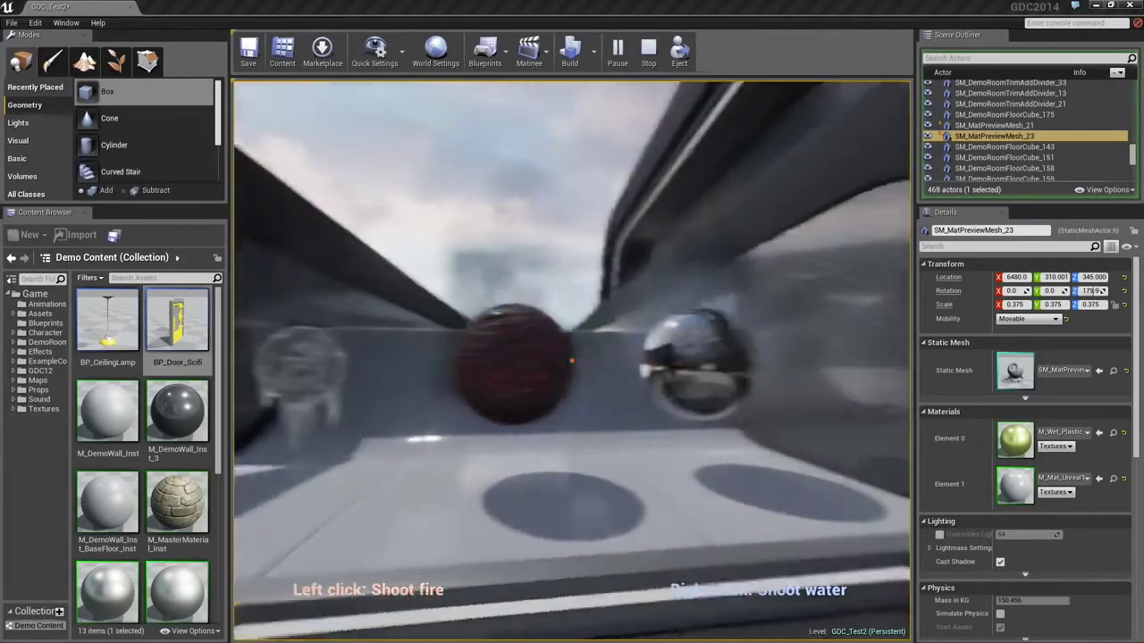
pyautogui.rightClick(572, 360)
pyautogui.press('a')
pyautogui.press('d')
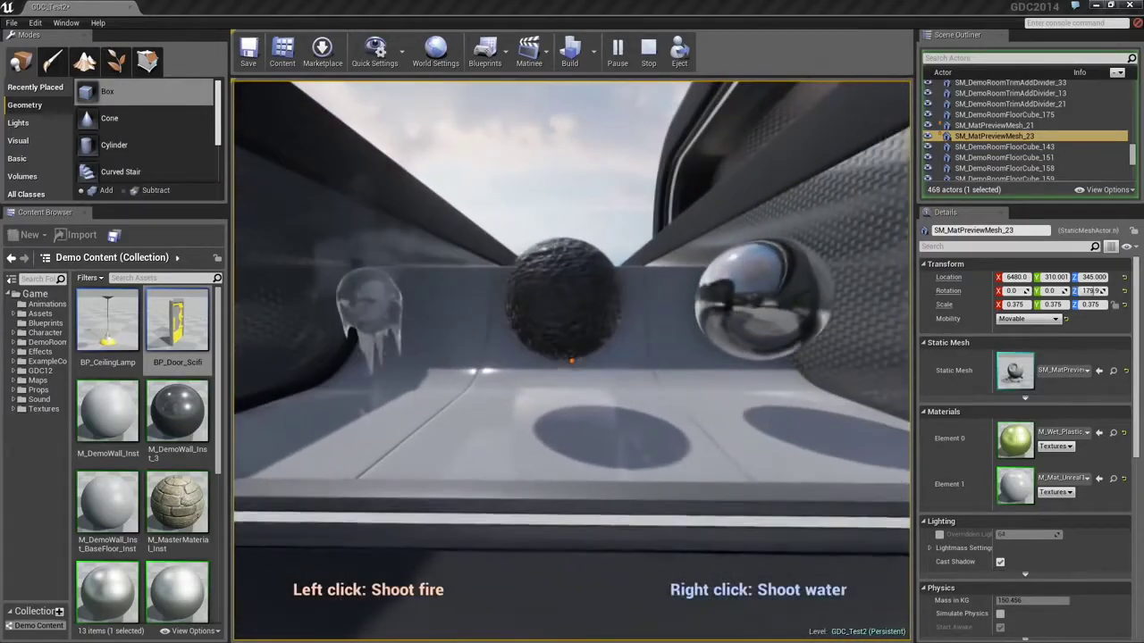
# Step: Walk on to the UE4 Blueprints demonstration hall, end the play session and face the Timeline animation display
pyautogui.press('s')
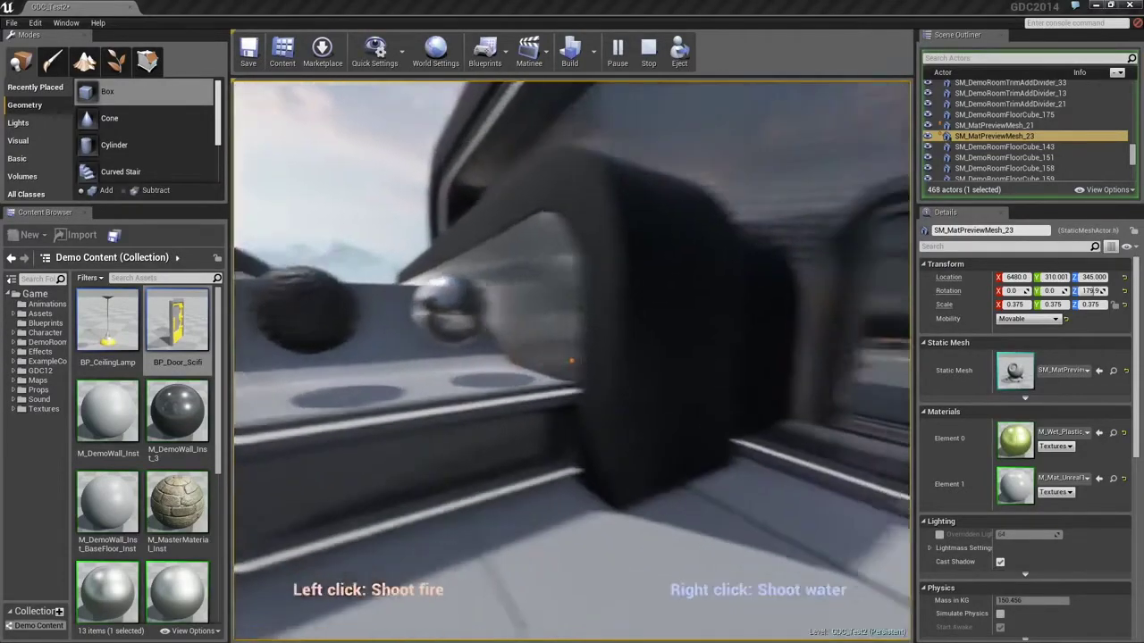
pyautogui.press('w')
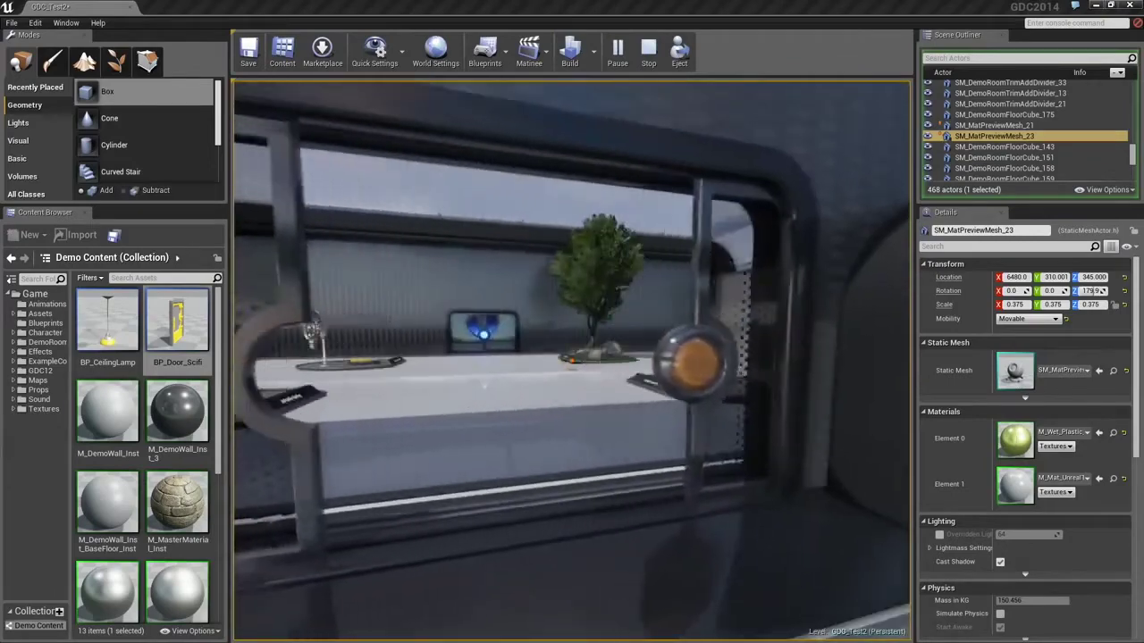
pyautogui.press('w')
pyautogui.press('w')
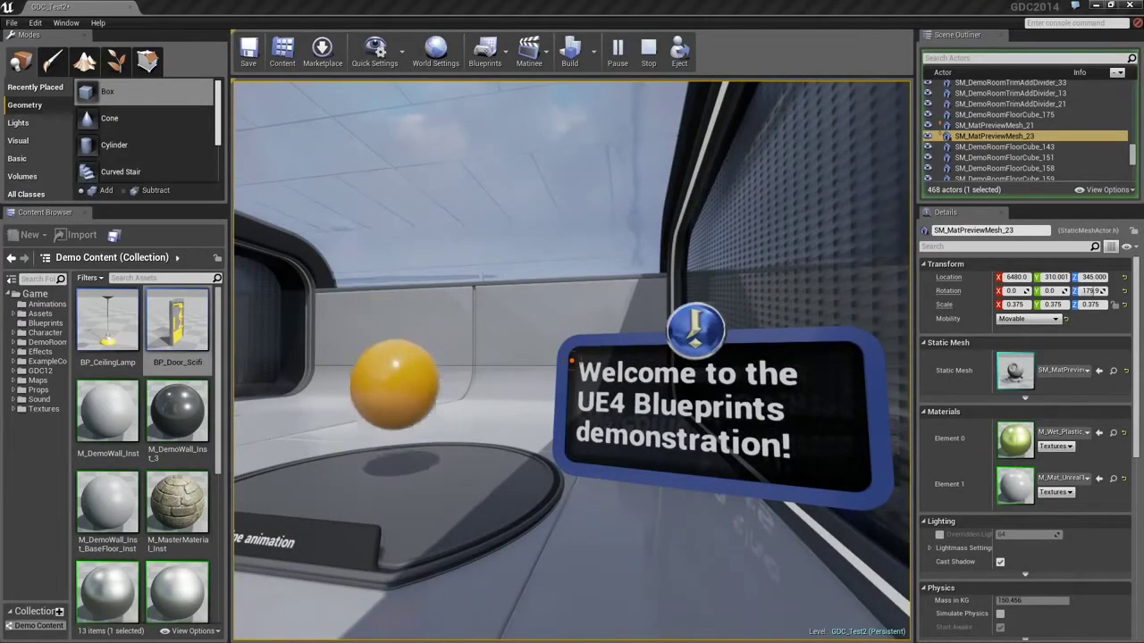
pyautogui.press('Escape')
pyautogui.press('a')
pyautogui.moveTo(703, 477); pyautogui.dragTo(733, 476, button='right')
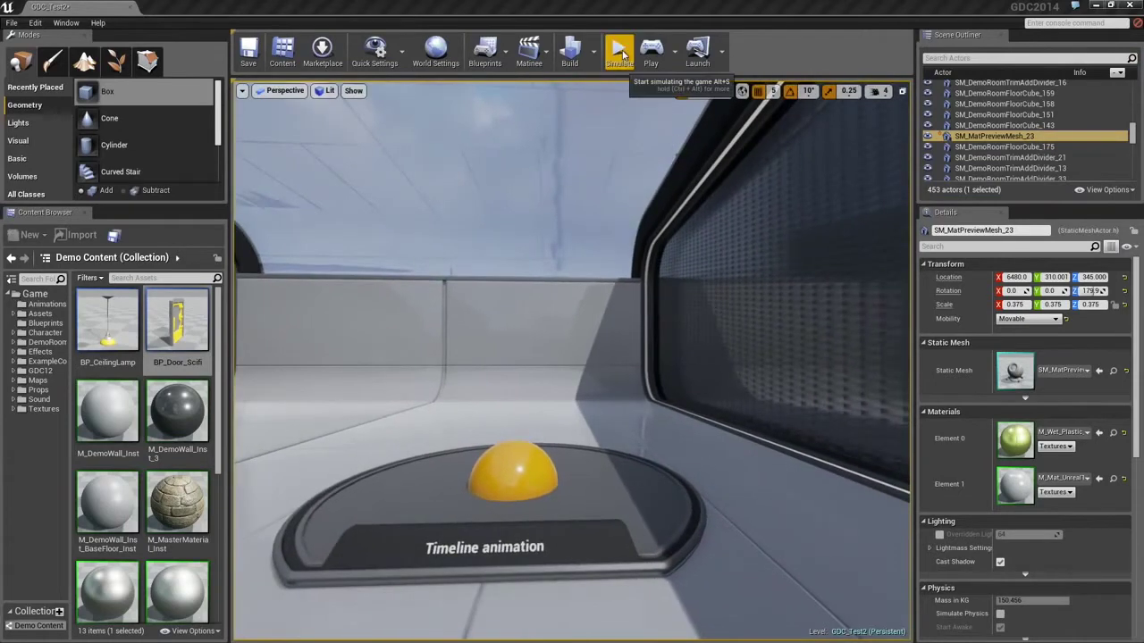
# Step: Simulate the level, select the bouncing yellow ball above the Timeline animation display and open its Blueprint event graph
pyautogui.click(620, 54)
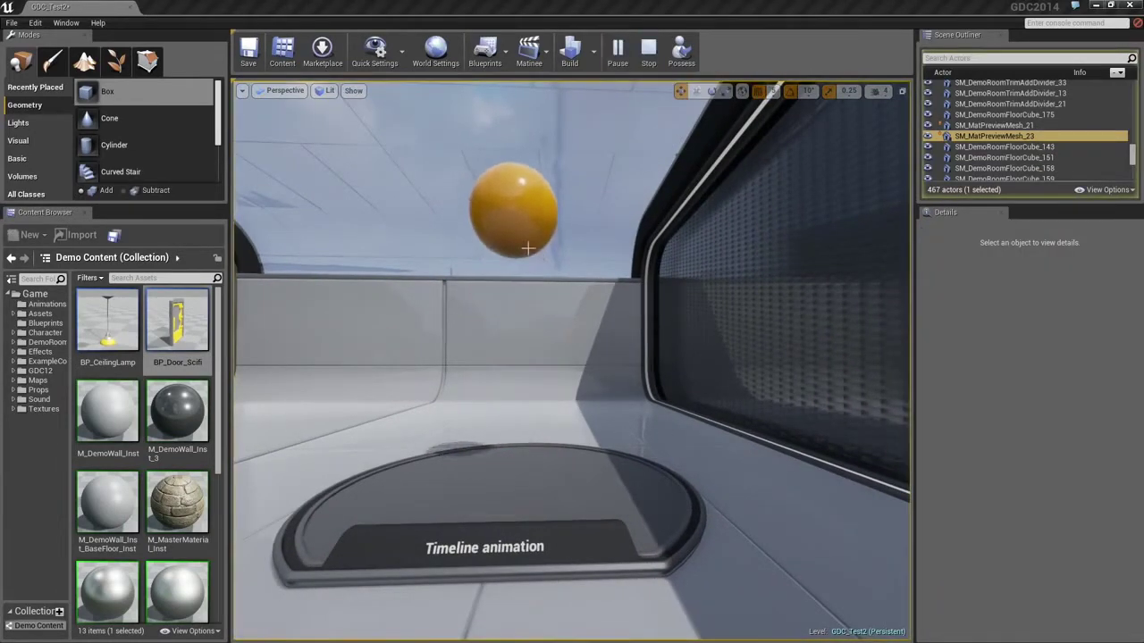
pyautogui.click(523, 242)
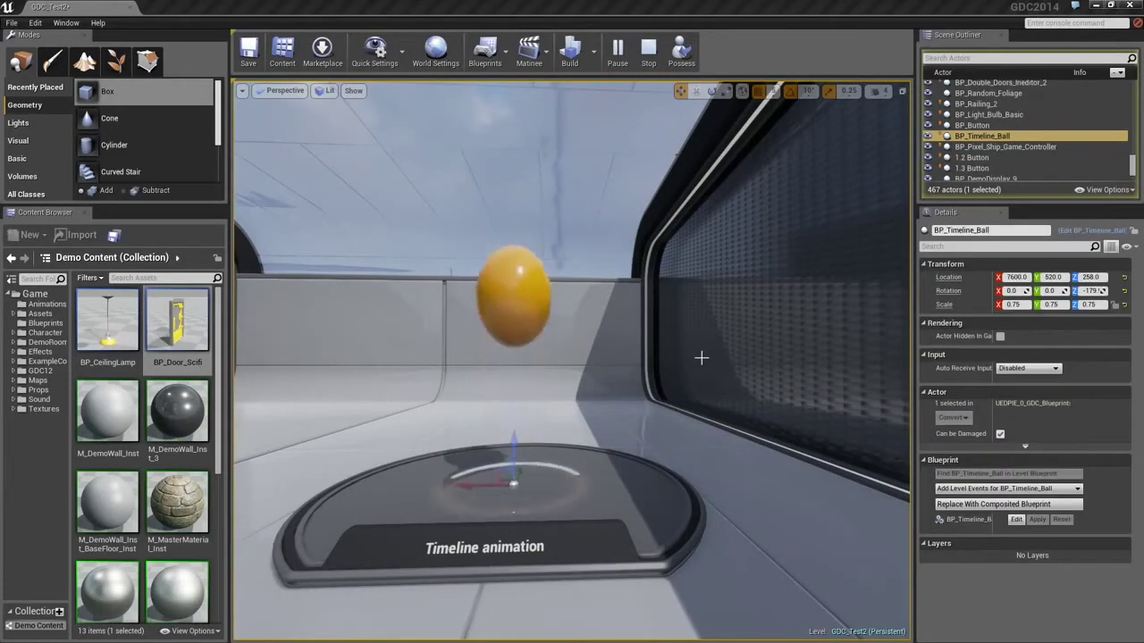
pyautogui.moveTo(668, 306); pyautogui.dragTo(730, 309)
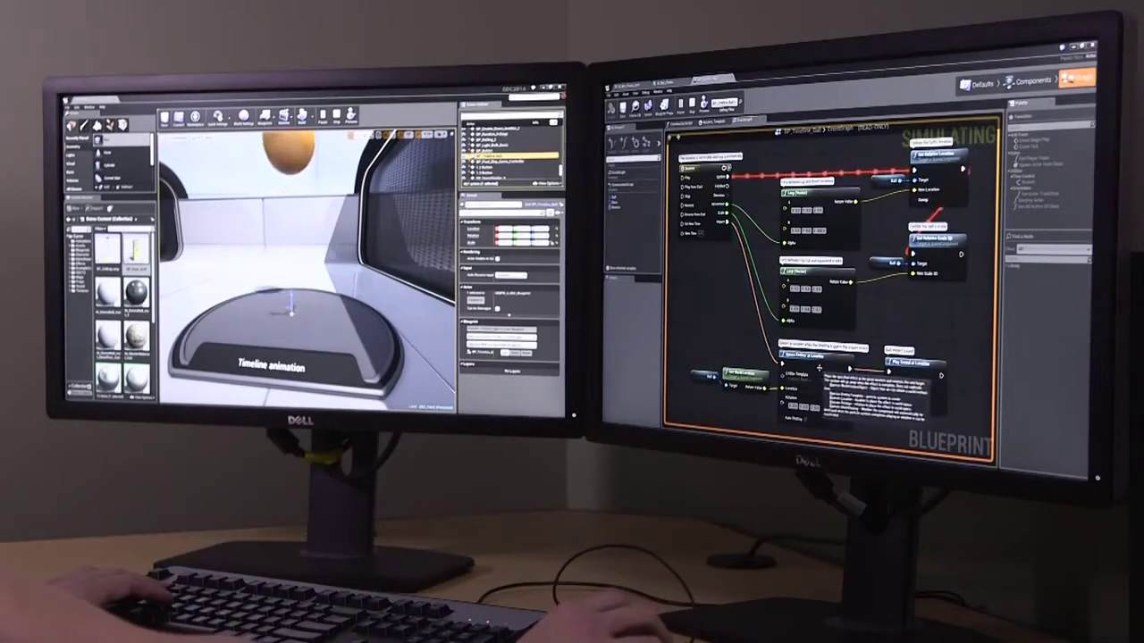
# Step: Add a breakpoint to the Spawn Emitter at Location node in the ball's event graph
pyautogui.moveTo(795, 374)
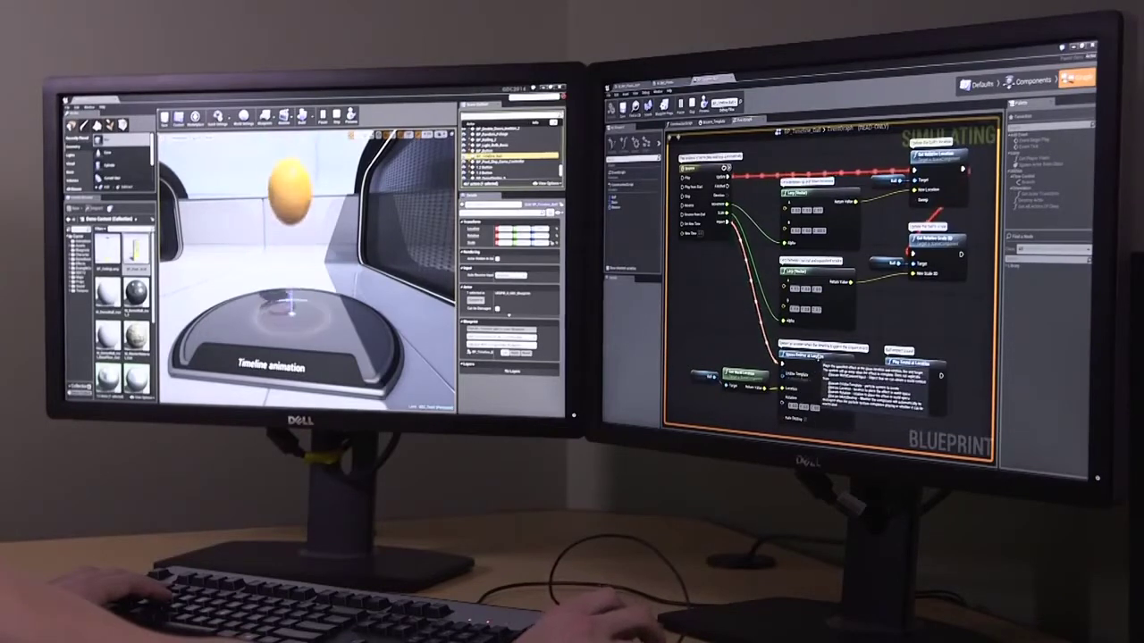
pyautogui.click(822, 370)
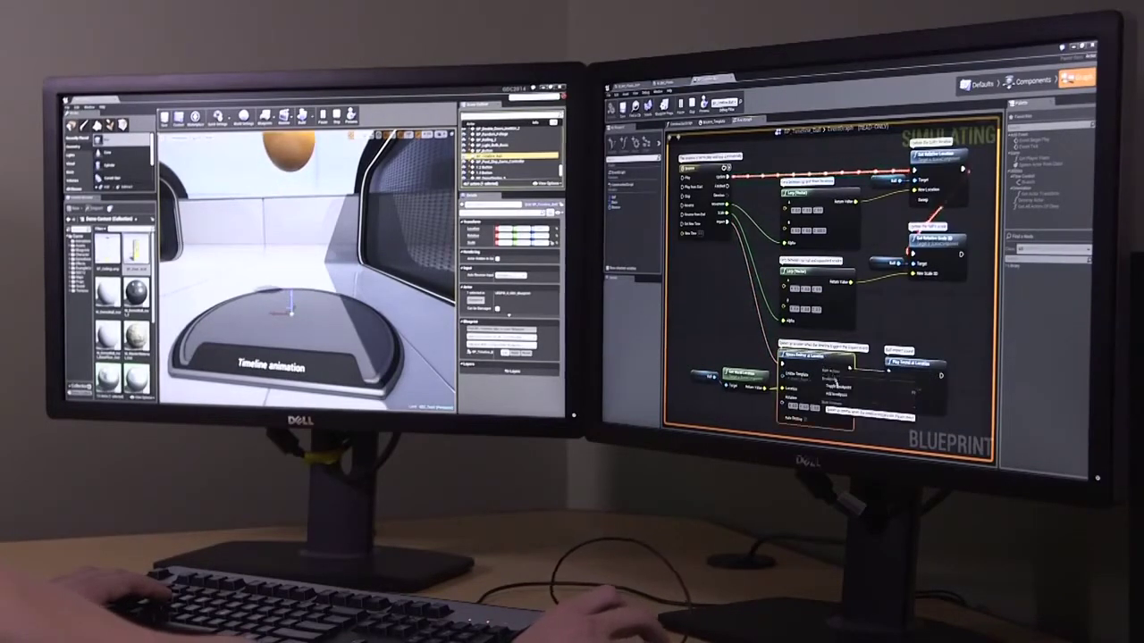
pyautogui.click(840, 398)
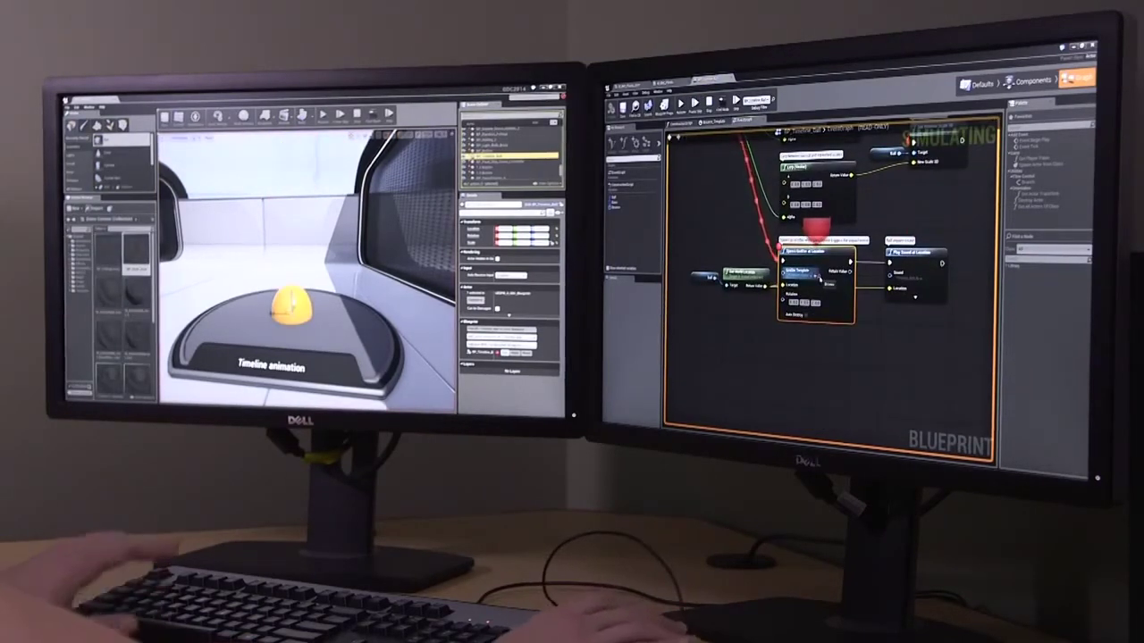
# Step: Inspect the node's Emitter Template pin, clear the breakpoint from the Spawn Emitter at Location node and resume the simulation
pyautogui.moveTo(824, 282)
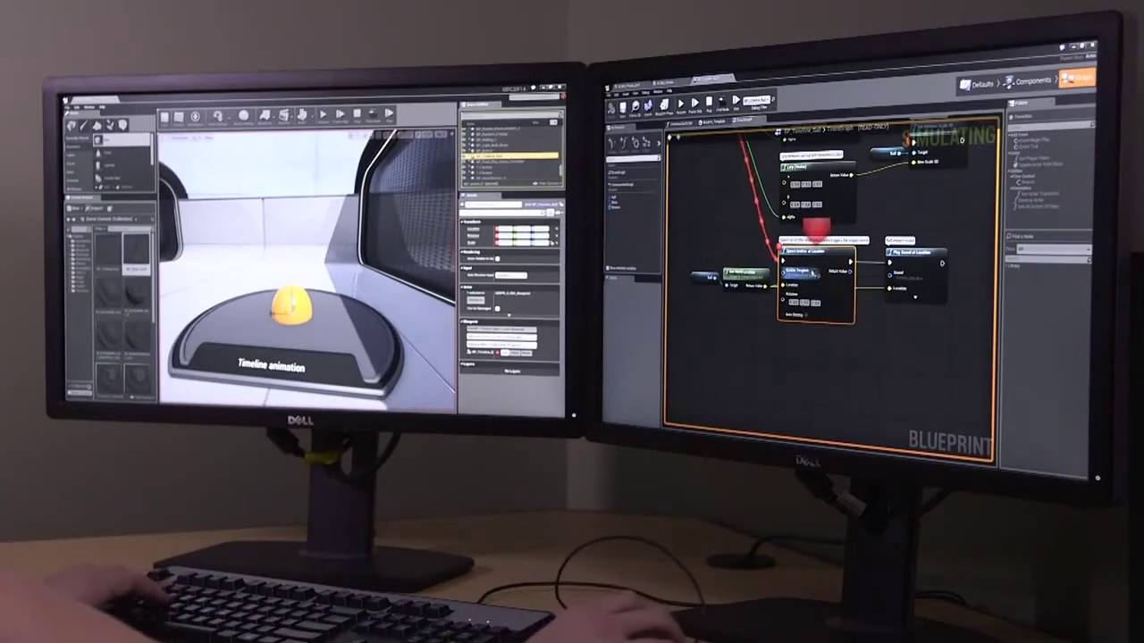
pyautogui.rightClick(818, 266)
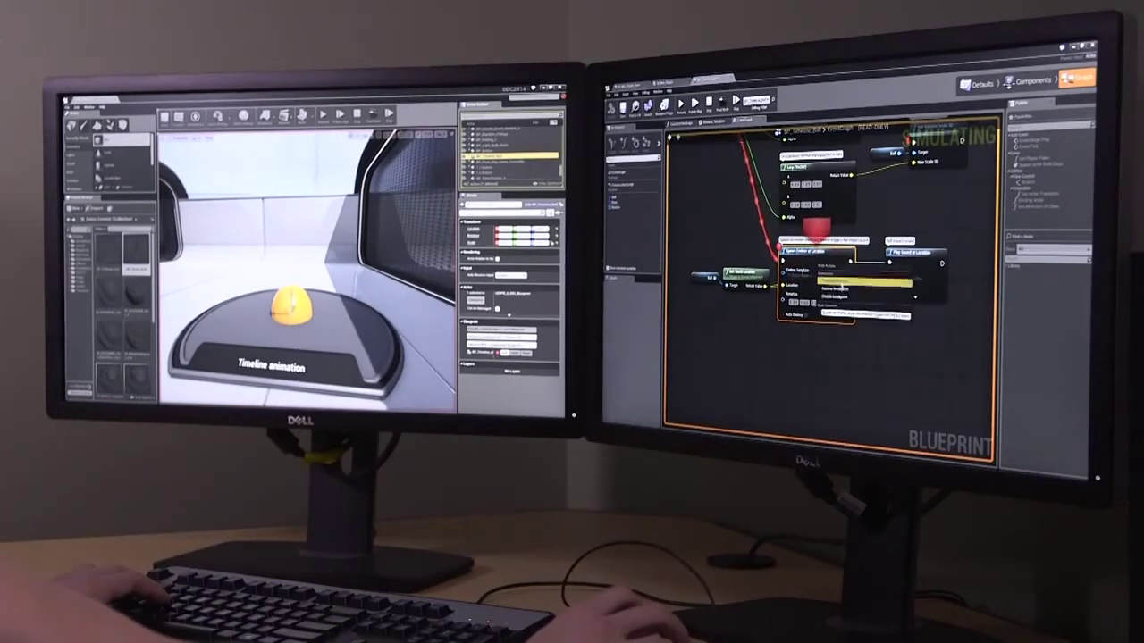
pyautogui.click(863, 288)
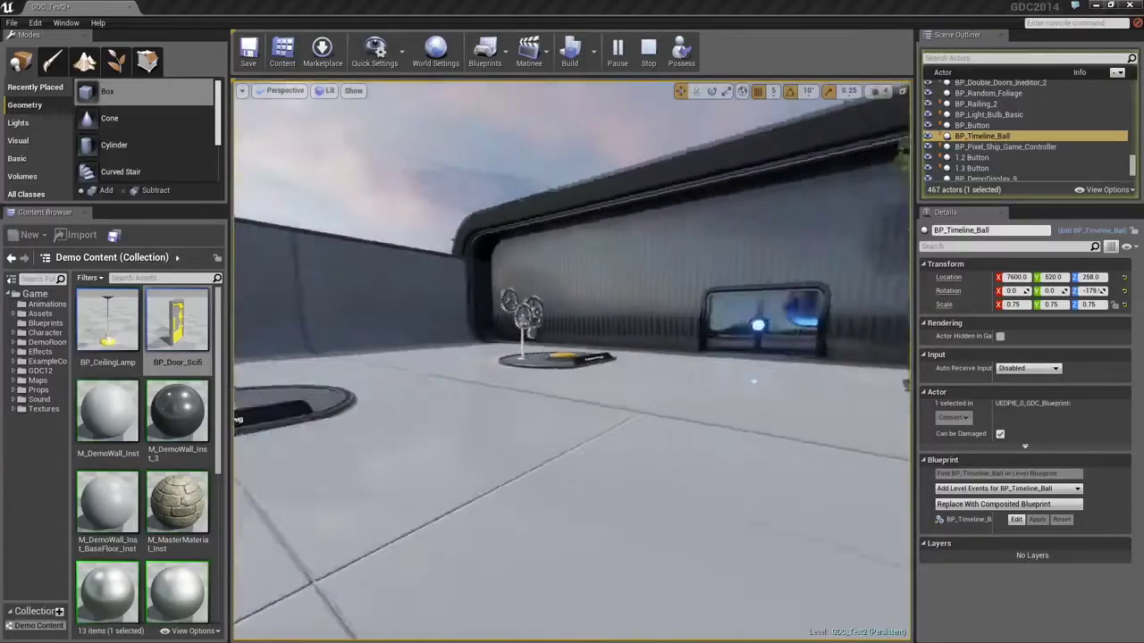
# Step: Fly over to the Editable Railing display, stop the simulation and select the railing
pyautogui.moveTo(754, 329); pyautogui.dragTo(682, 330, button='right')
pyautogui.press('w')
pyautogui.click(649, 51)
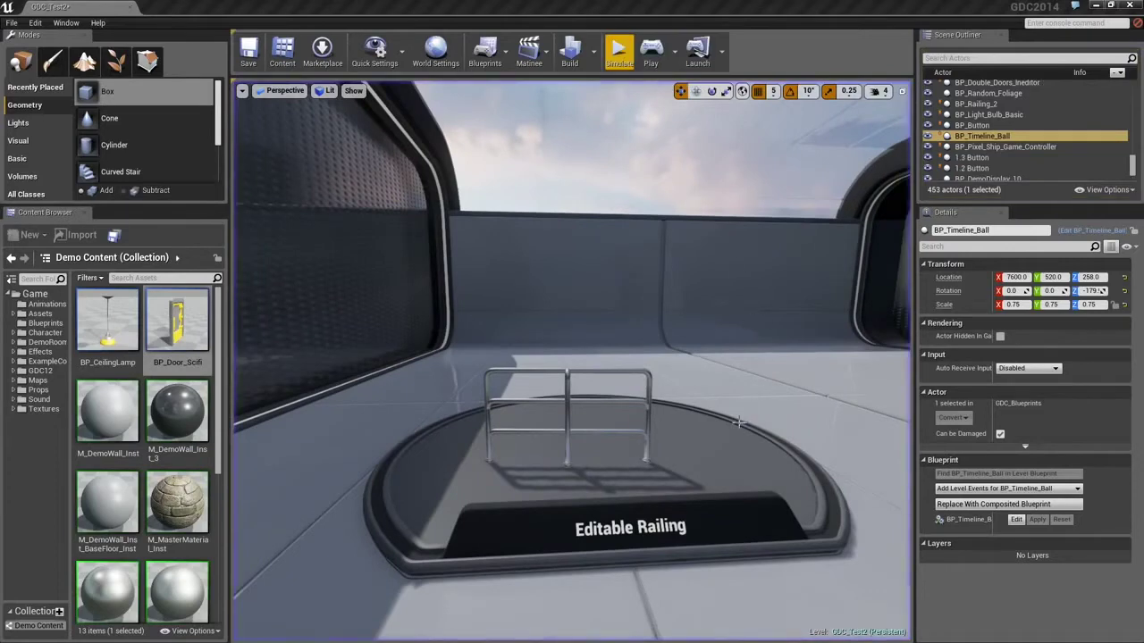
pyautogui.click(621, 437)
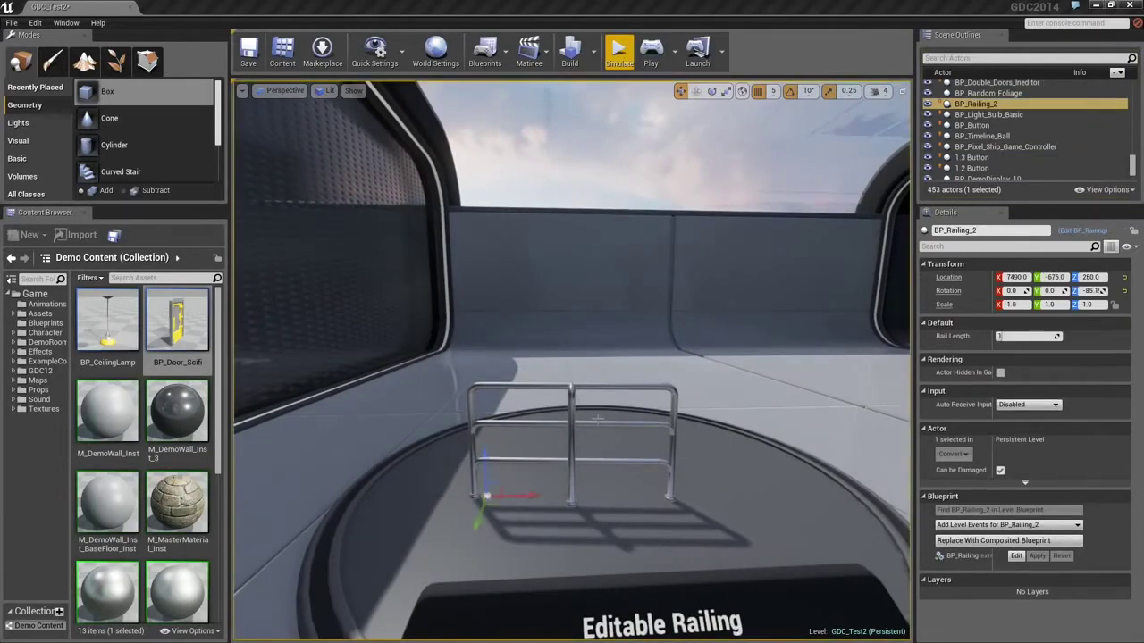
pyautogui.press('s')
pyautogui.moveTo(694, 483); pyautogui.dragTo(763, 485, button='right')
pyautogui.press('a')
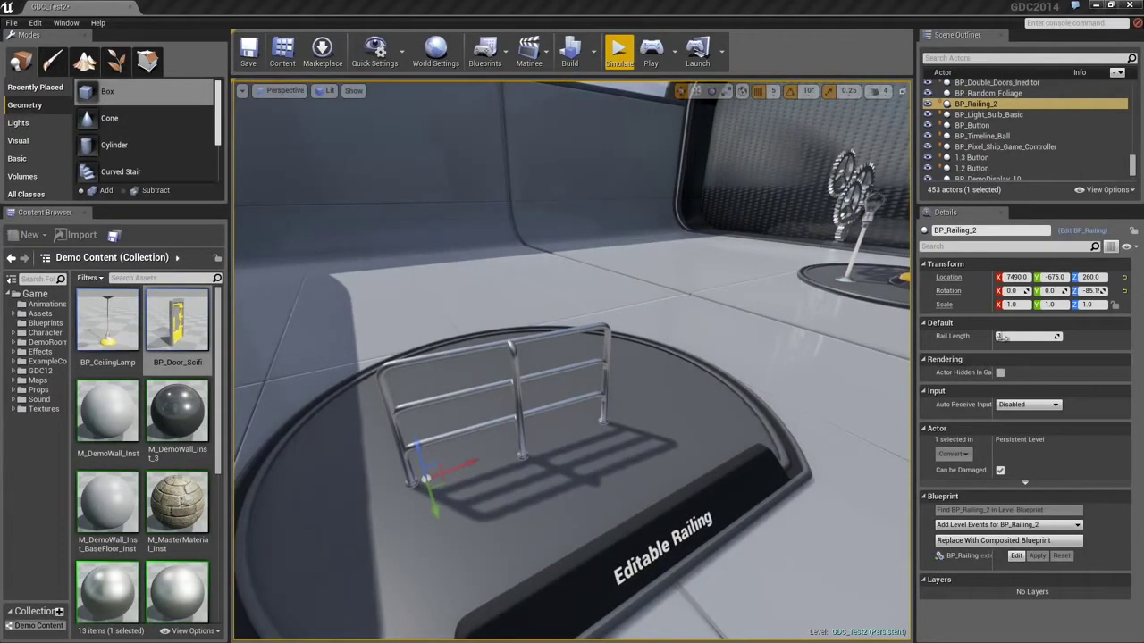
# Step: Set the railing's Rail Length to 4 and place a parallel duplicate beside it at Y -640
pyautogui.moveTo(1000, 337); pyautogui.dragTo(1015, 337)
pyautogui.press('a')
pyautogui.moveTo(749, 386); pyautogui.dragTo(831, 388, button='right')
pyautogui.keyDown('alt'); pyautogui.moveTo(749, 386); pyautogui.dragTo(742, 390); pyautogui.keyUp('alt')
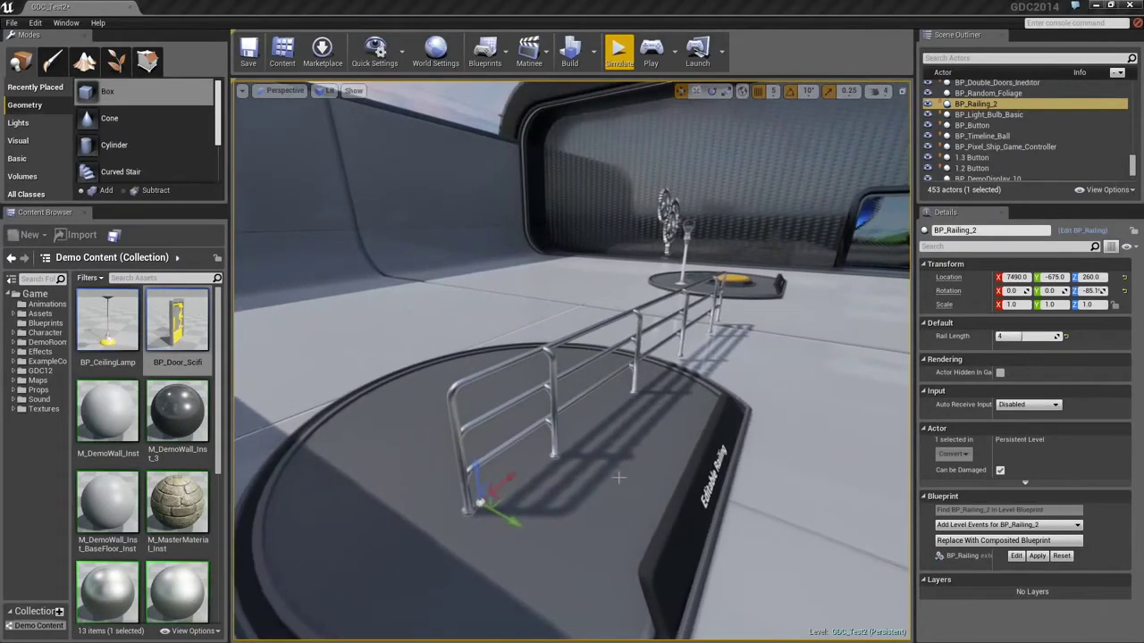
pyautogui.keyDown('alt'); pyautogui.moveTo(512, 518); pyautogui.dragTo(551, 534); pyautogui.keyUp('alt')
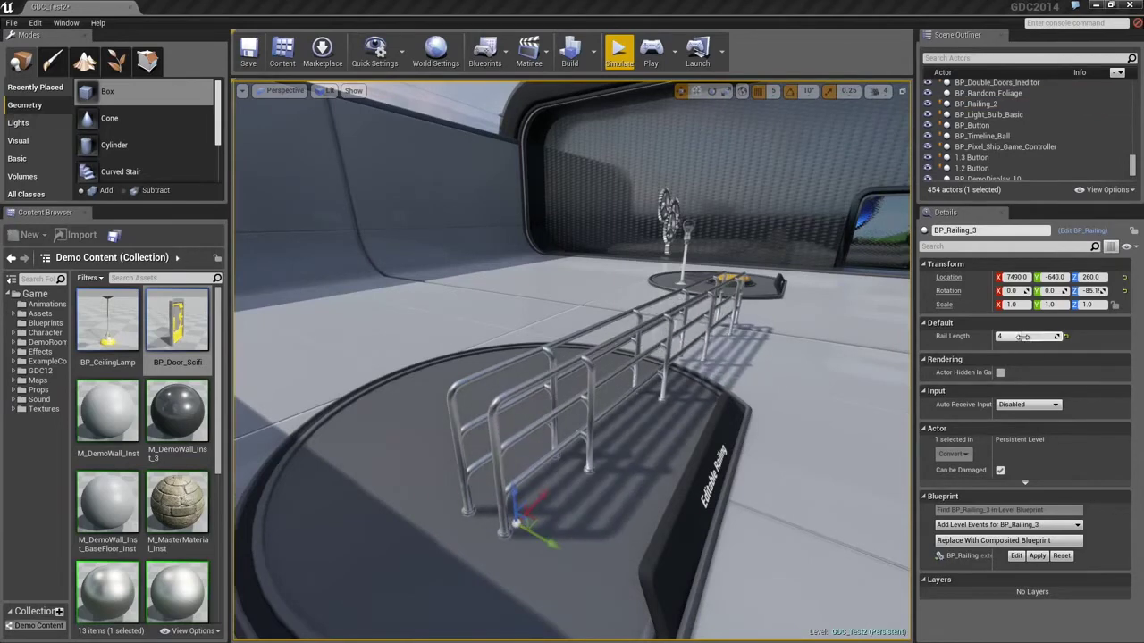
# Step: Create another railing copy at Y -730 with Rail Length 2 and rotate it to Z -175°, perpendicular to the other railings
pyautogui.press('a')
pyautogui.moveTo(793, 451); pyautogui.dragTo(791, 445, button='right')
pyautogui.keyDown('alt'); pyautogui.moveTo(608, 547); pyautogui.dragTo(489, 531); pyautogui.keyUp('alt')
pyautogui.press('e')
pyautogui.click(488, 530)
pyautogui.click(482, 393)
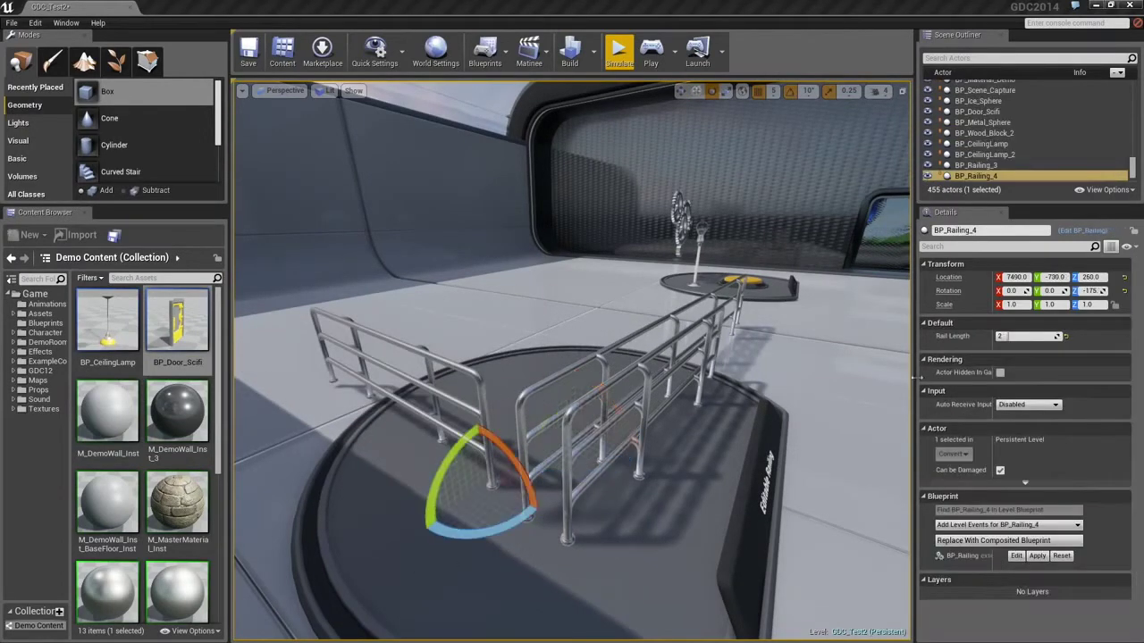
# Step: Set the selected railing's Rail Length to 1 and fly over to the display with the yellow button, light bulb and gears
pyautogui.moveTo(1030, 337)
pyautogui.mouseDown()
pyautogui.moveTo(1019, 337)
pyautogui.moveTo(1036, 337)
pyautogui.mouseUp()
pyautogui.moveTo(651, 370); pyautogui.dragTo(664, 432, button='right')
pyautogui.moveTo(664, 282)
pyautogui.mouseDown(button='right')
pyautogui.moveTo(648, 282)
pyautogui.moveTo(658, 283)
pyautogui.mouseUp(button='right')
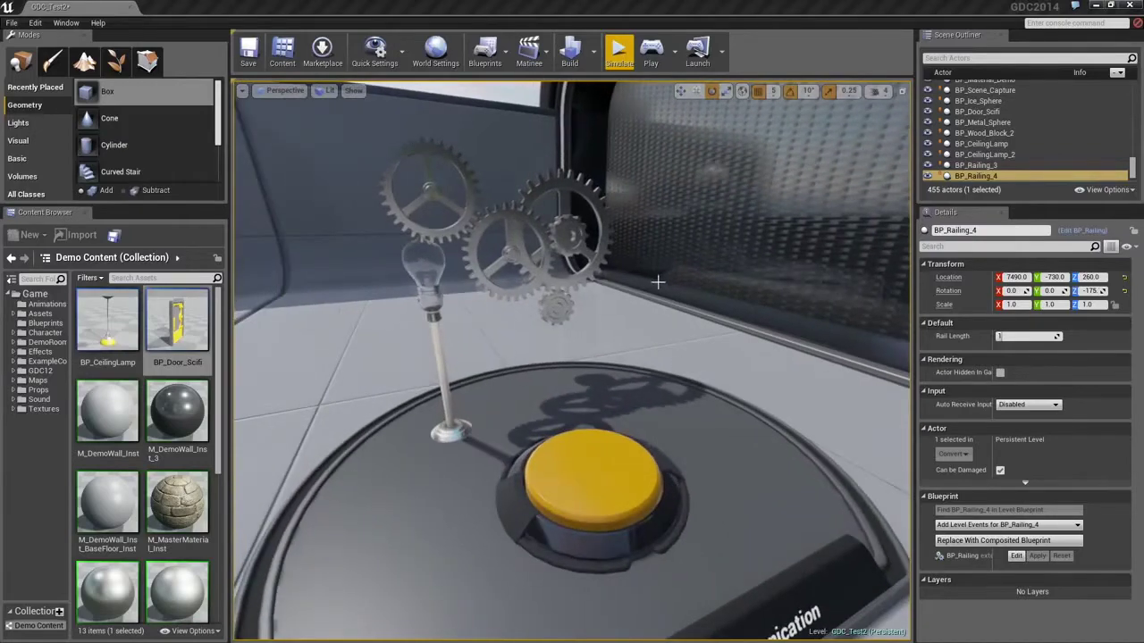
# Step: Playtest the button and light bulb display, move up to the gears and back away, and stop the session
pyautogui.click(651, 51)
pyautogui.click(702, 279)
pyautogui.press('w')
pyautogui.press('w')
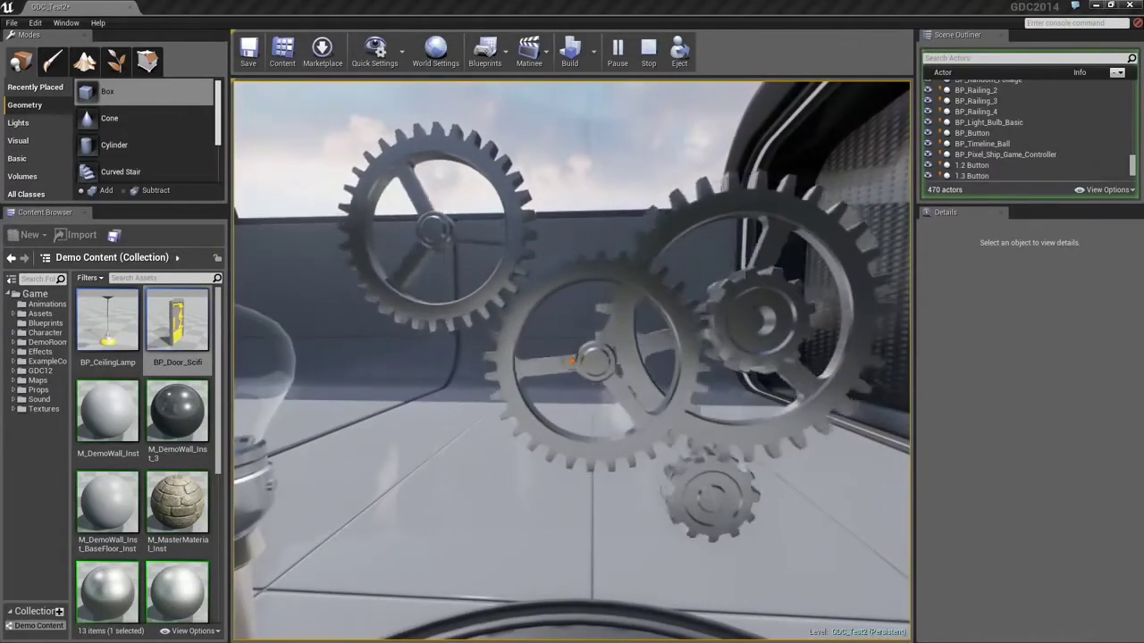
pyautogui.press('s')
pyautogui.press('s')
pyautogui.press('s')
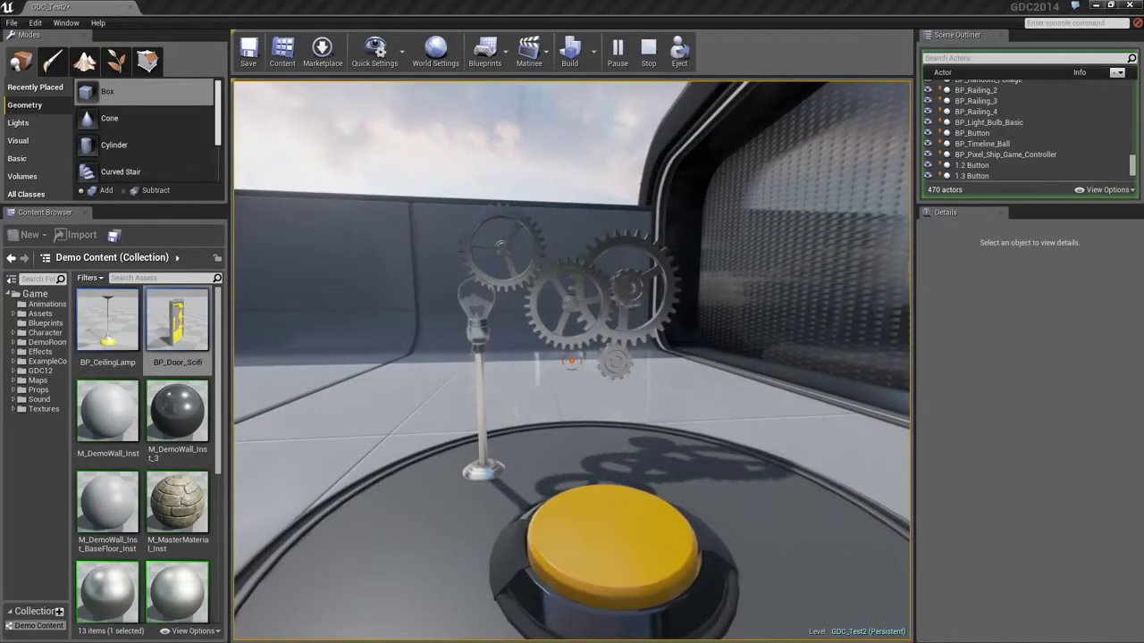
pyautogui.press('Escape')
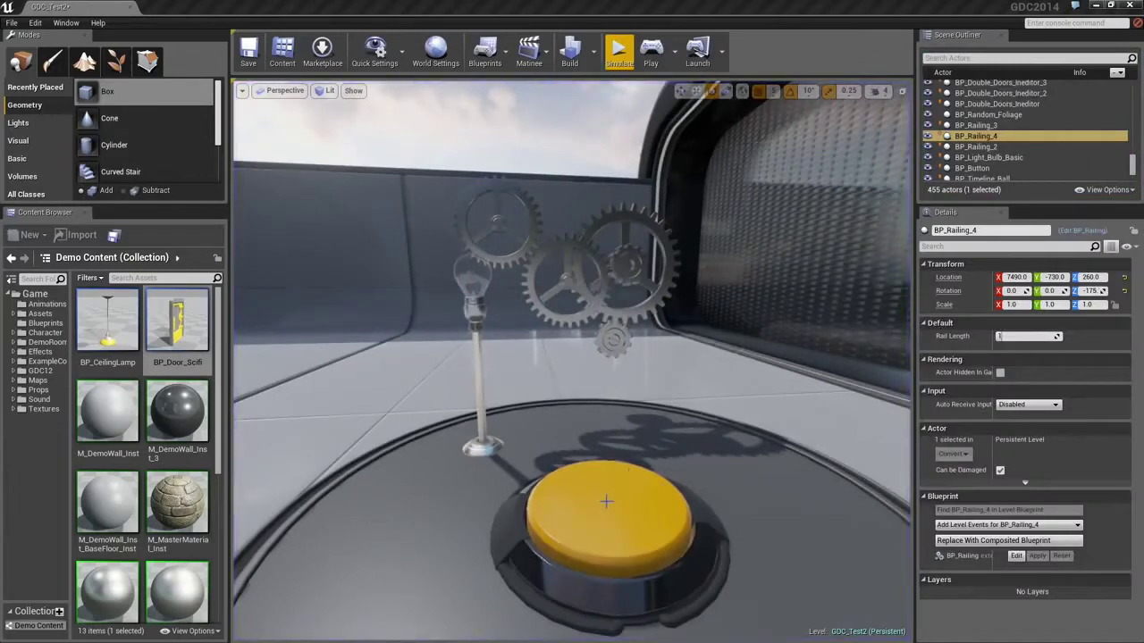
# Step: Select the yellow button to view its Target Blueprint, playtest walking onto it to switch the light bulb, and stop playing
pyautogui.click(606, 503)
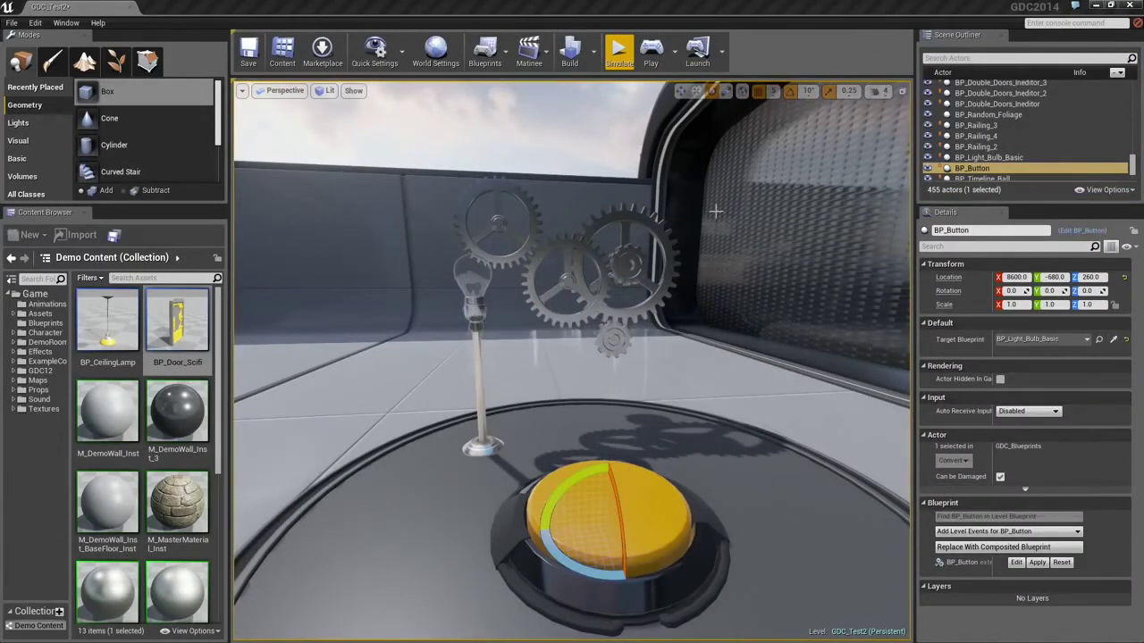
pyautogui.click(652, 52)
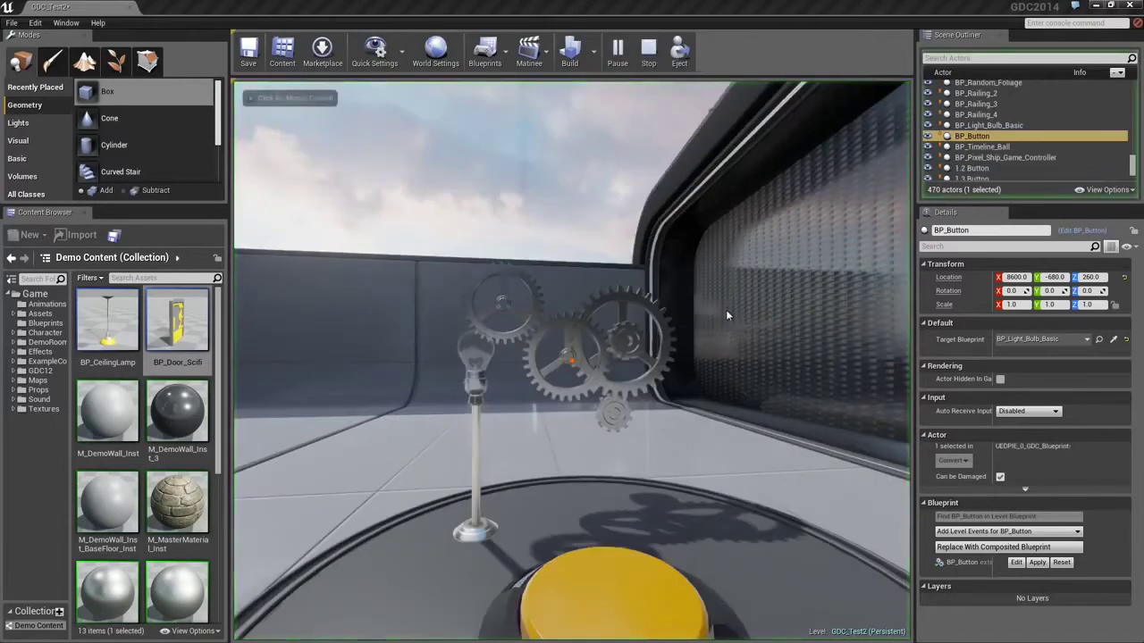
pyautogui.click(724, 380)
pyautogui.press('w')
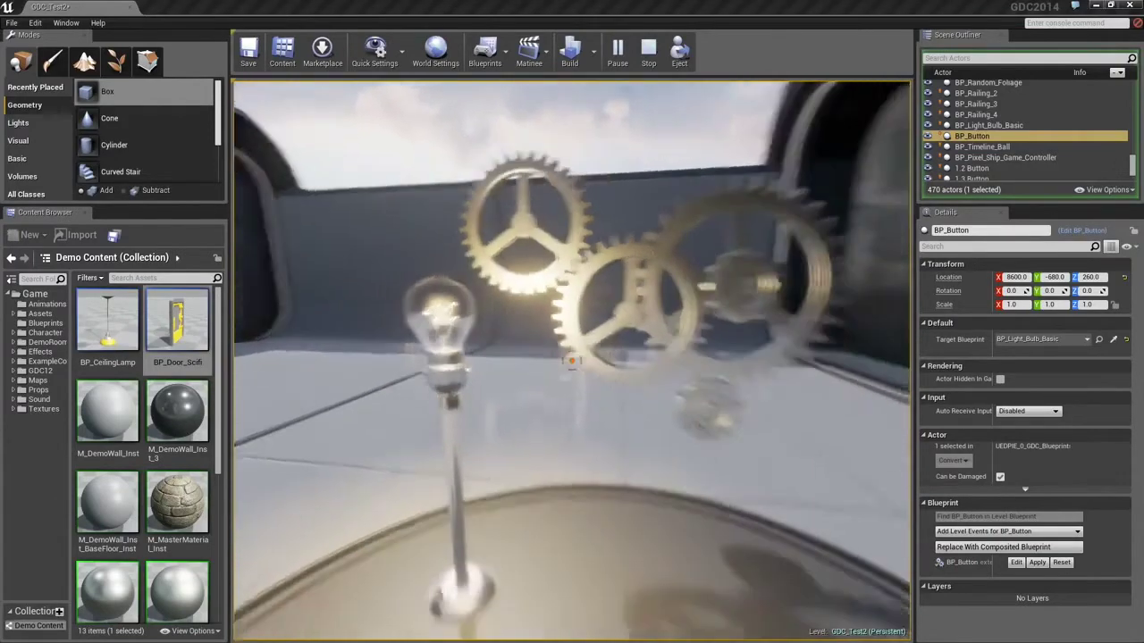
pyautogui.press('Escape')
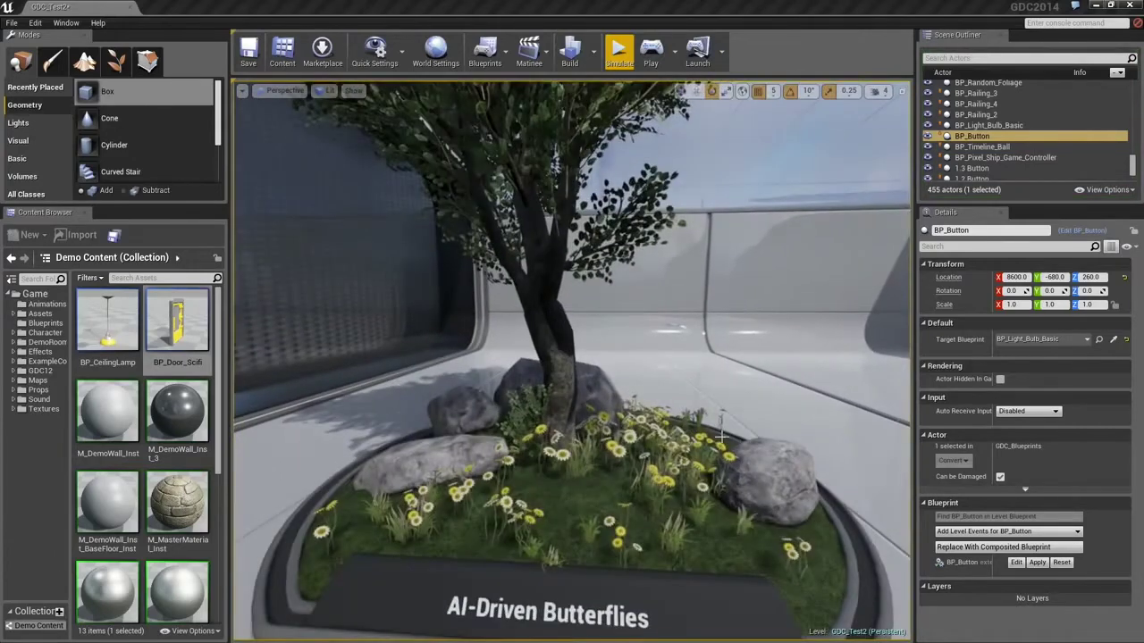
# Step: Simulate the level at the AI-Driven Butterflies display, pause near the boulders and select the blue butterfly
pyautogui.click(618, 50)
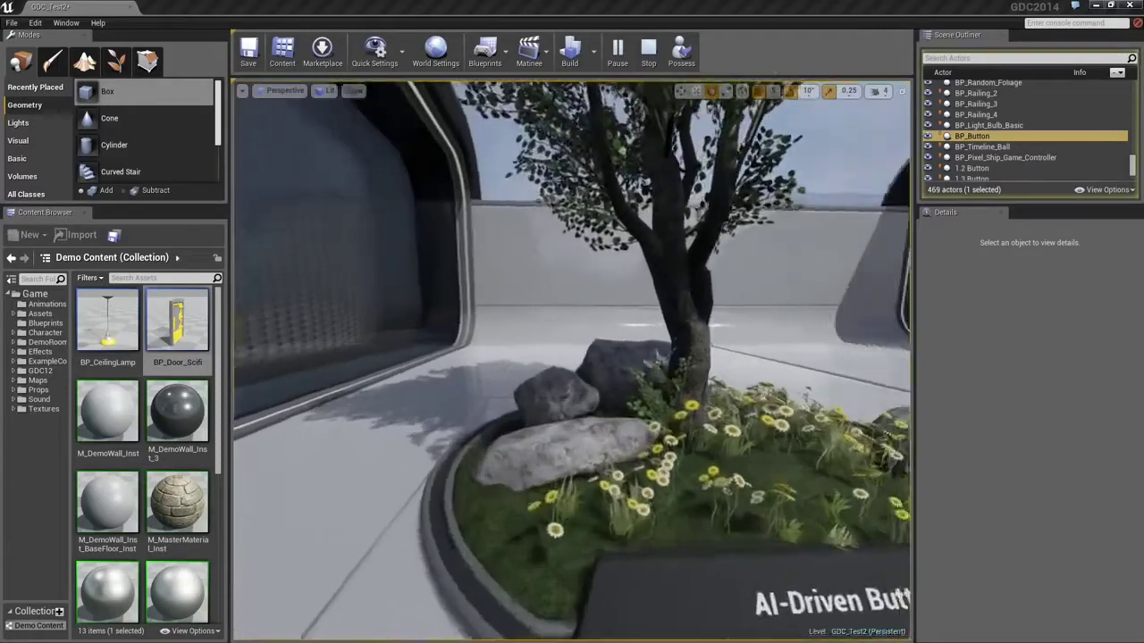
pyautogui.moveTo(572, 360); pyautogui.dragTo(703, 370, button='right')
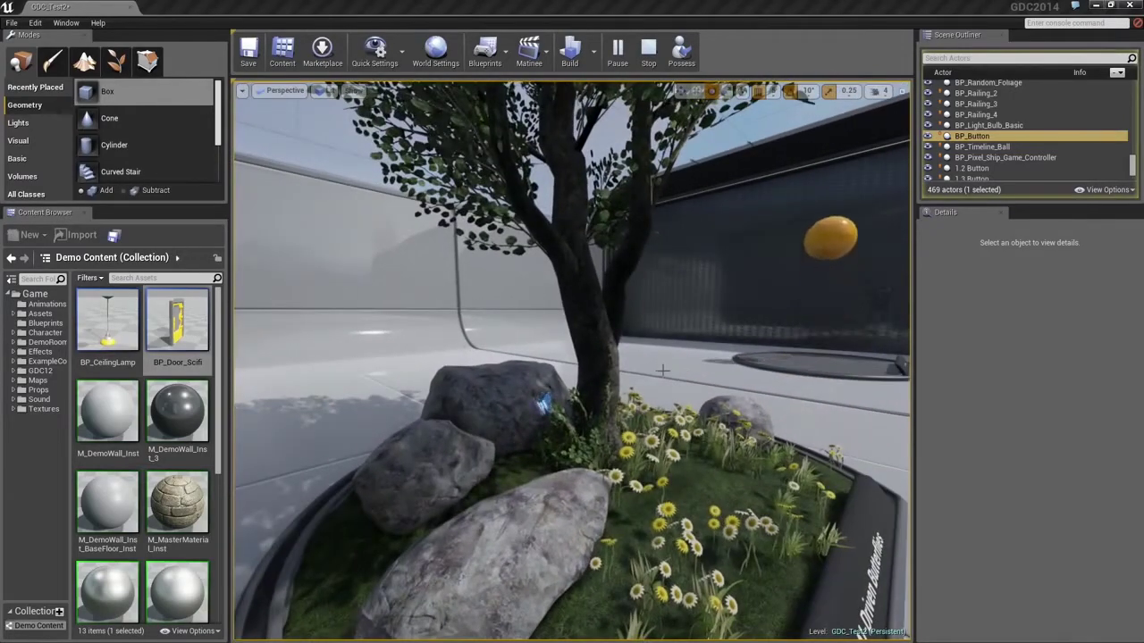
pyautogui.click(542, 404)
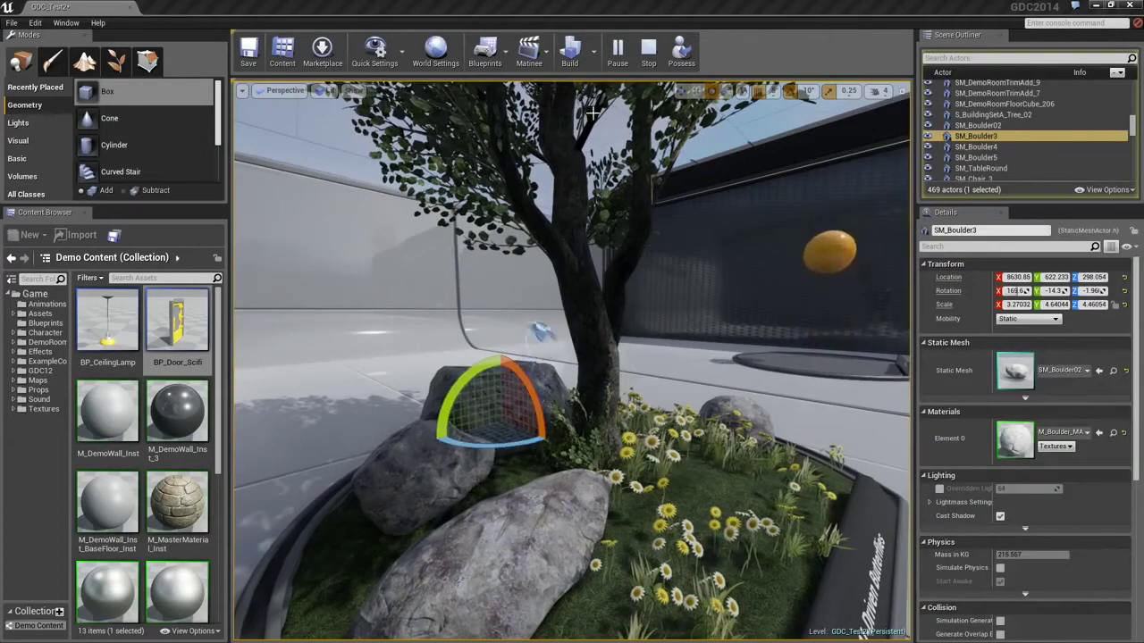
pyautogui.click(617, 49)
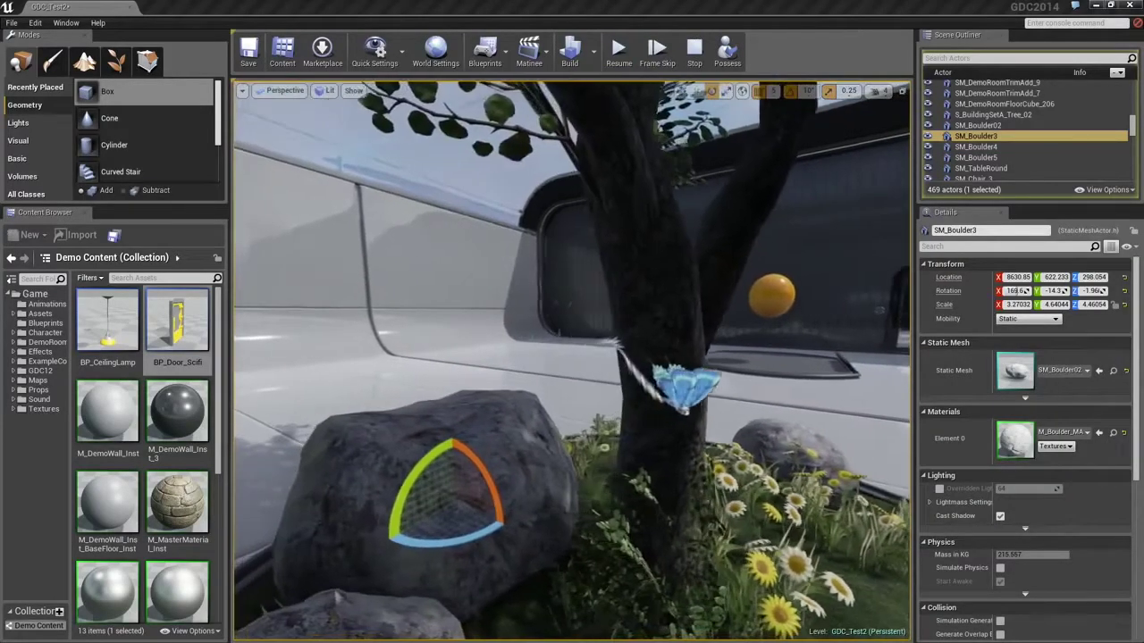
pyautogui.click(698, 386)
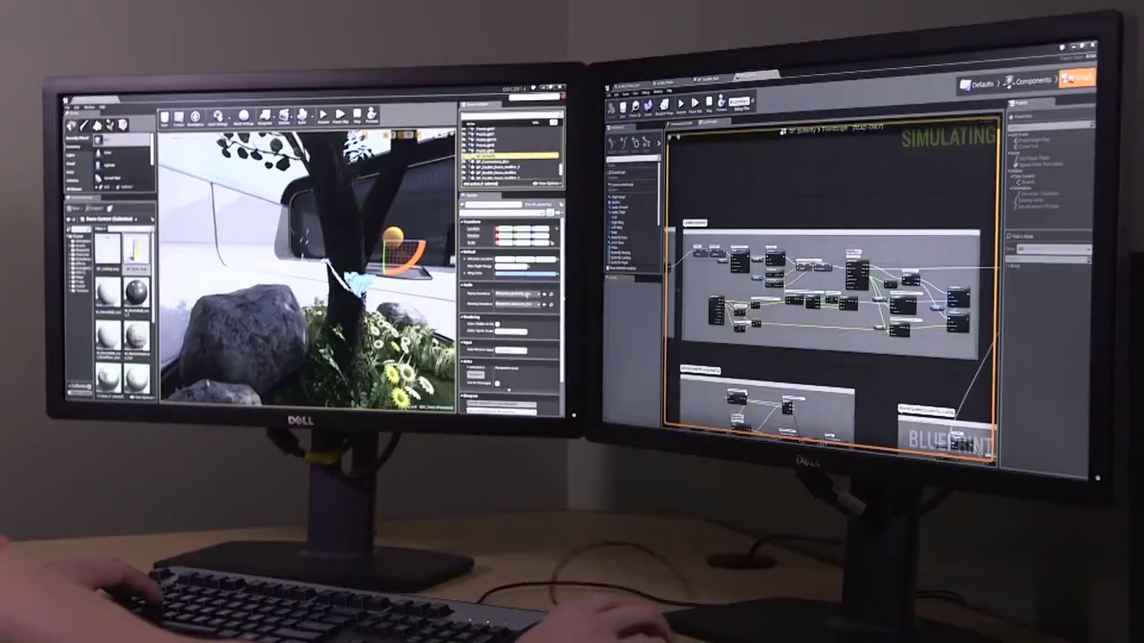
# Step: Resume the simulation and examine the butterfly's running event graph, from the overall layout down to individual node groups
pyautogui.moveTo(756, 283); pyautogui.dragTo(776, 253, button='right')
pyautogui.scroll(-6, 775, 253)
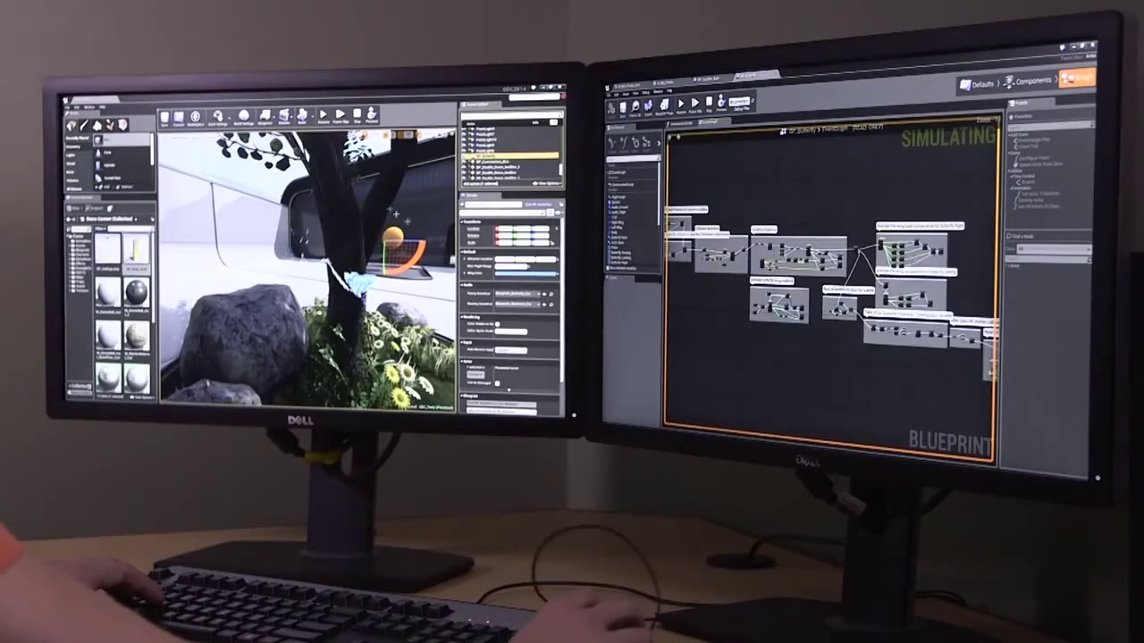
pyautogui.click(323, 116)
pyautogui.moveTo(713, 282); pyautogui.dragTo(779, 275, button='right')
pyautogui.scroll(-1, 778, 276)
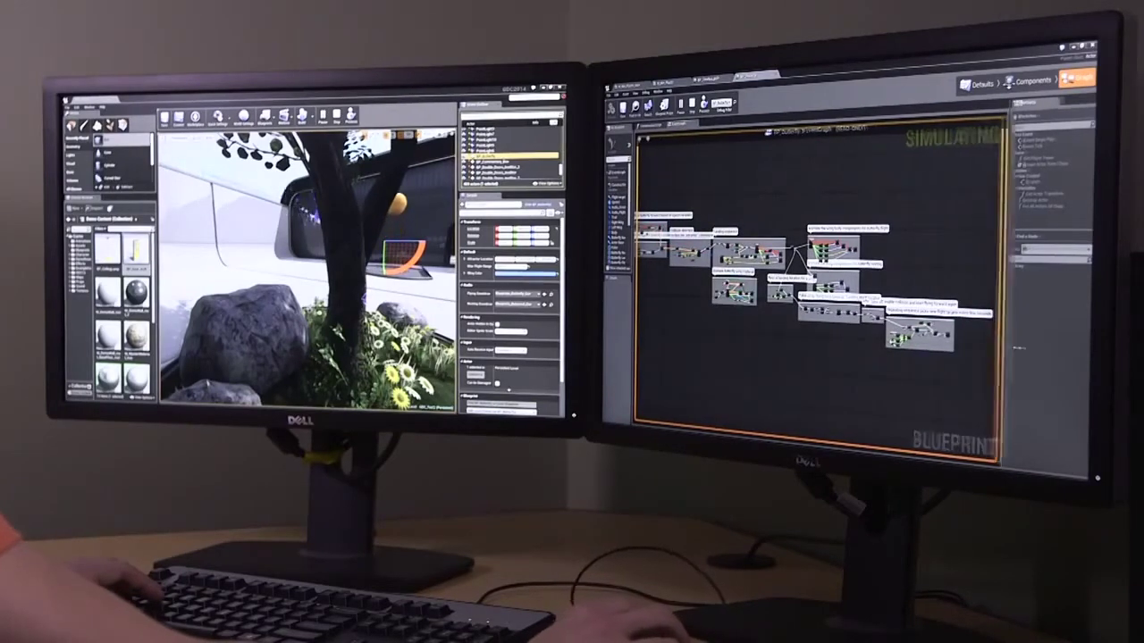
pyautogui.moveTo(402, 295)
pyautogui.mouseDown(button='right')
pyautogui.moveTo(415, 313)
pyautogui.moveTo(402, 311)
pyautogui.mouseUp(button='right')
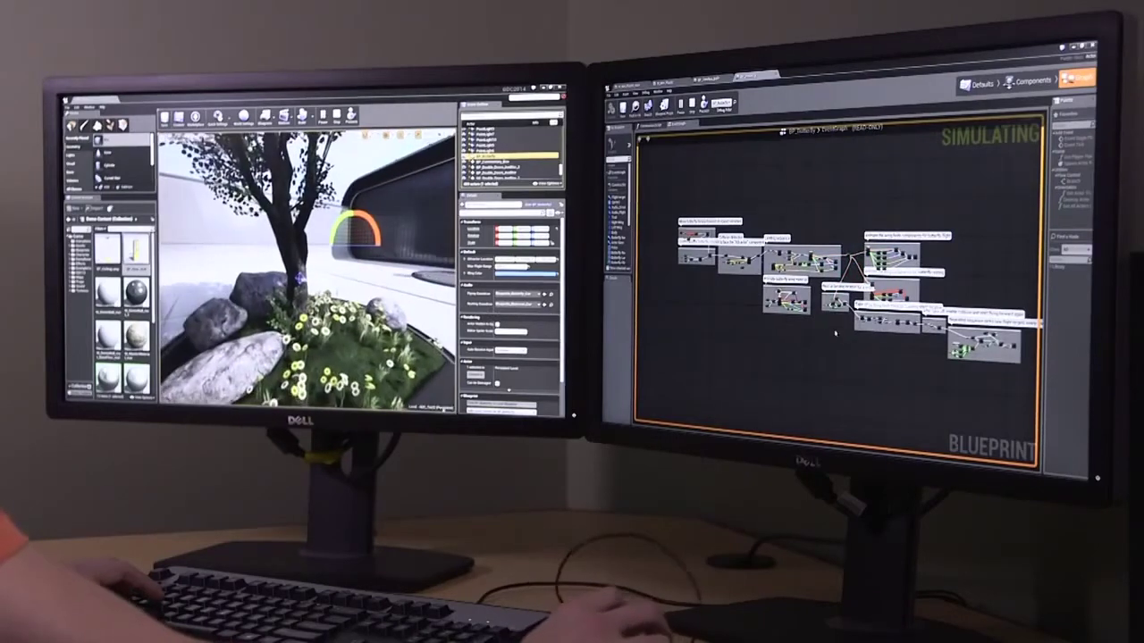
pyautogui.moveTo(831, 328); pyautogui.dragTo(814, 329, button='right')
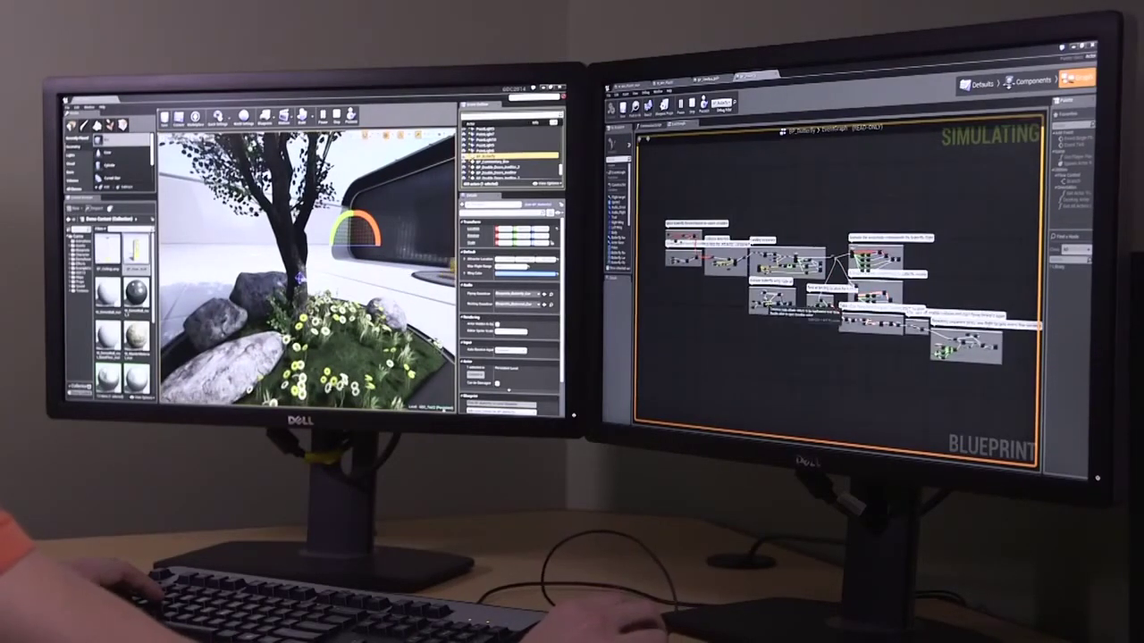
pyautogui.scroll(9, 768, 303)
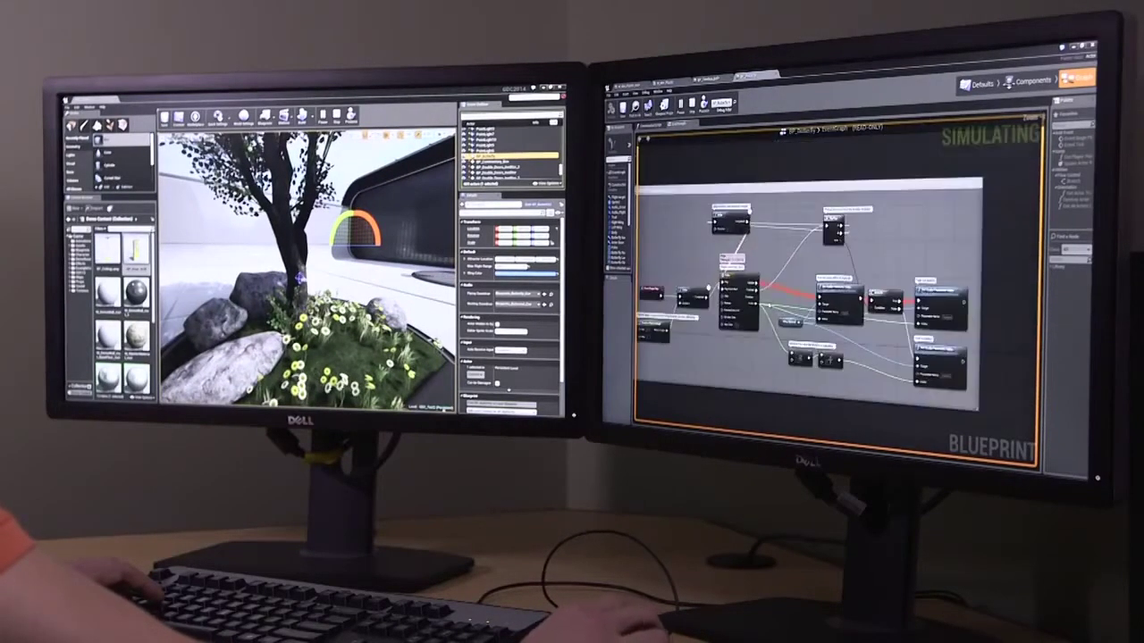
pyautogui.scroll(2, 817, 292)
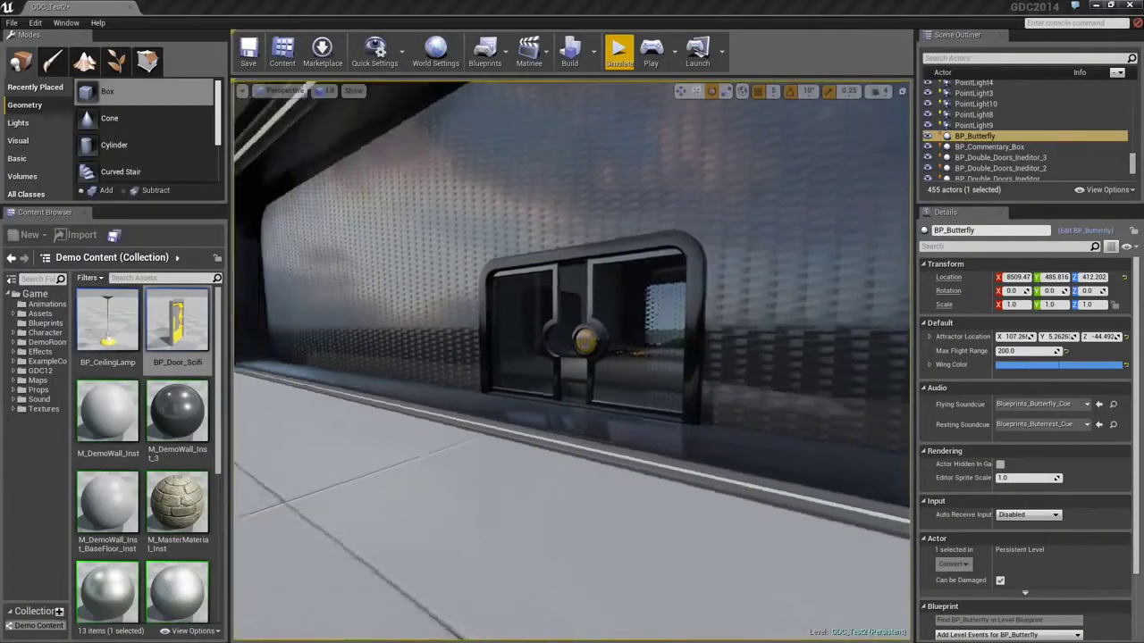
# Step: Fly into the dark room with the arcade screen, start playing the level and walk to the yellow button facing the screen
pyautogui.moveTo(683, 399); pyautogui.dragTo(828, 398, button='right')
pyautogui.moveTo(626, 399); pyautogui.dragTo(625, 380)
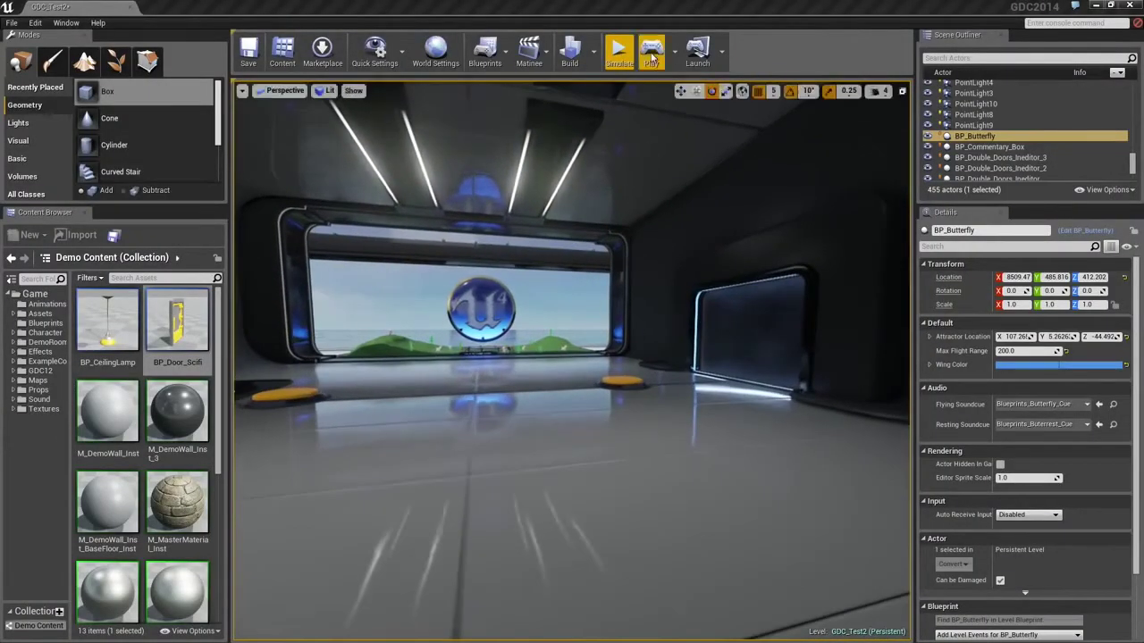
pyautogui.hotkey('alt', 'p')
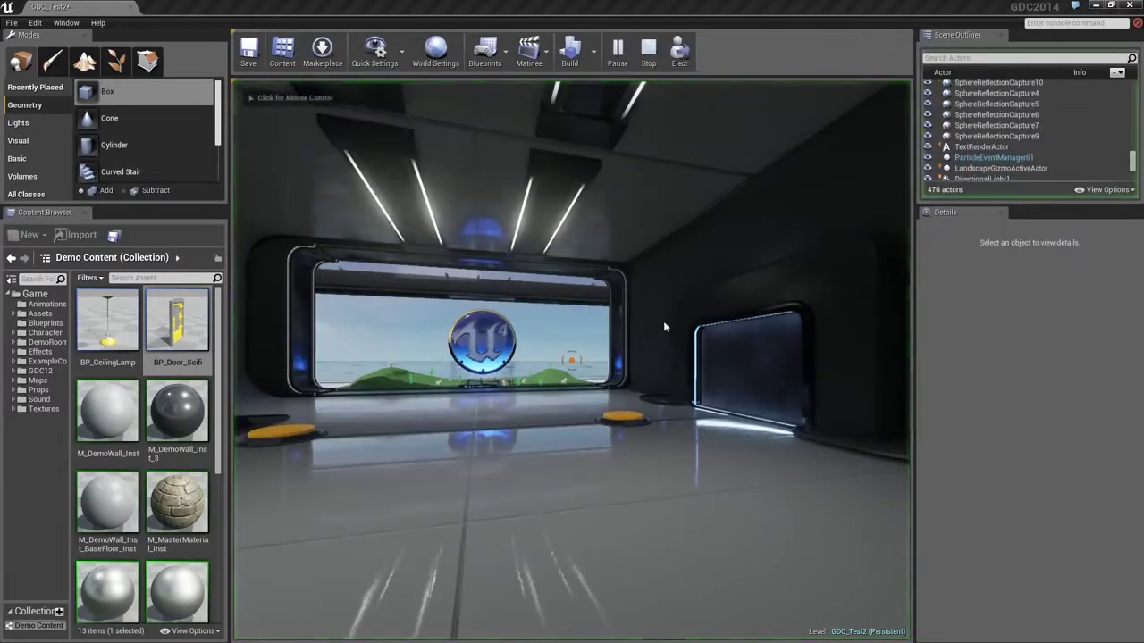
pyautogui.press('w')
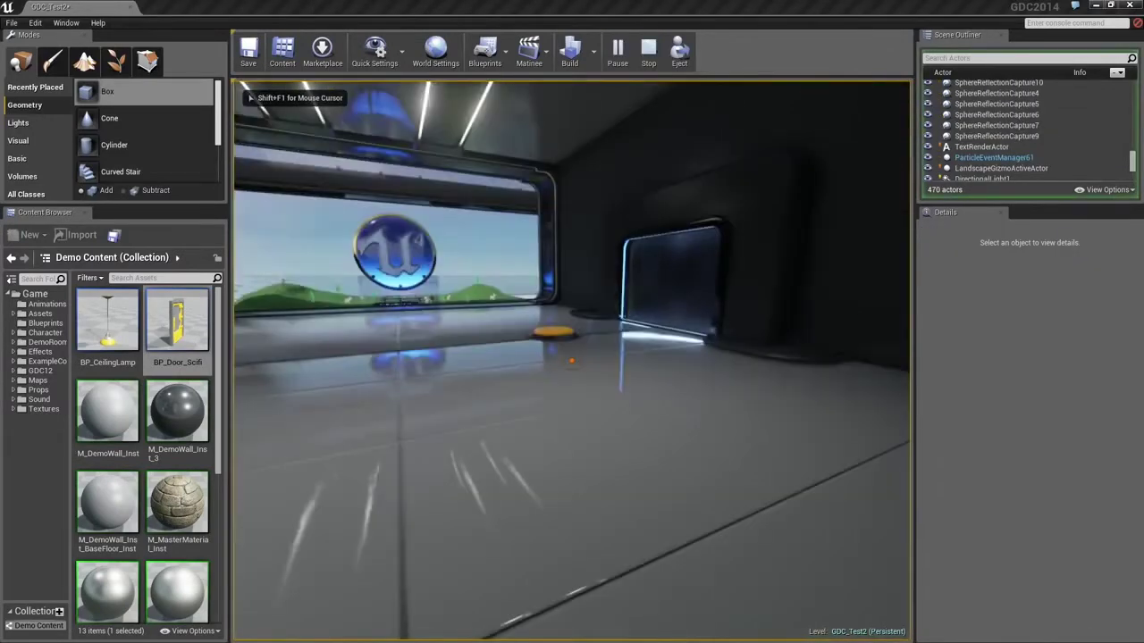
pyautogui.press('w')
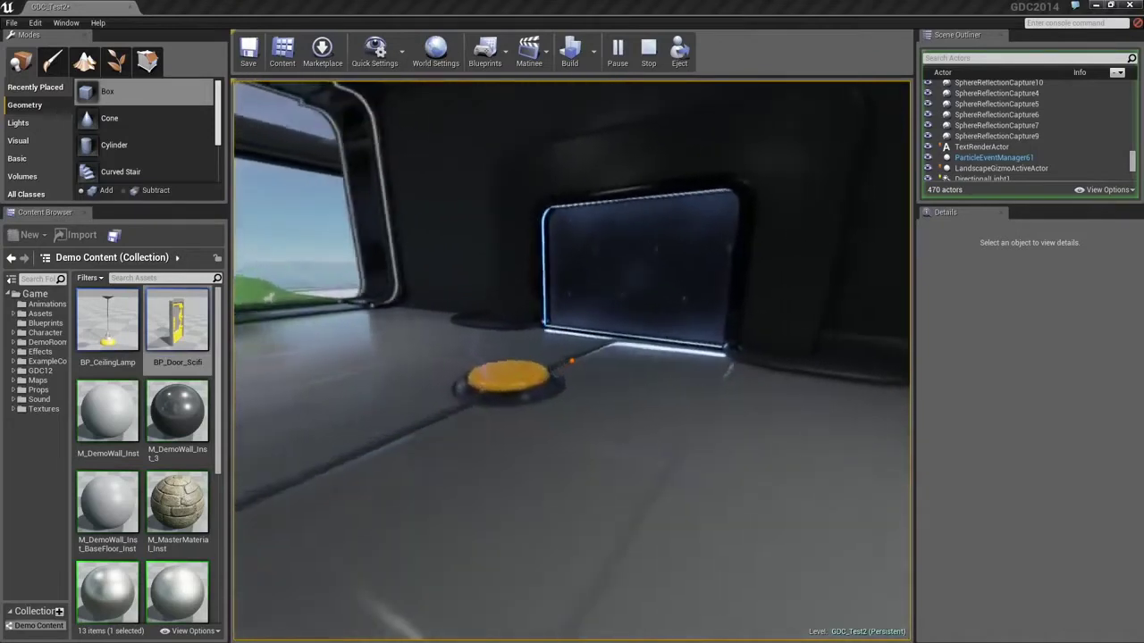
pyautogui.press('w')
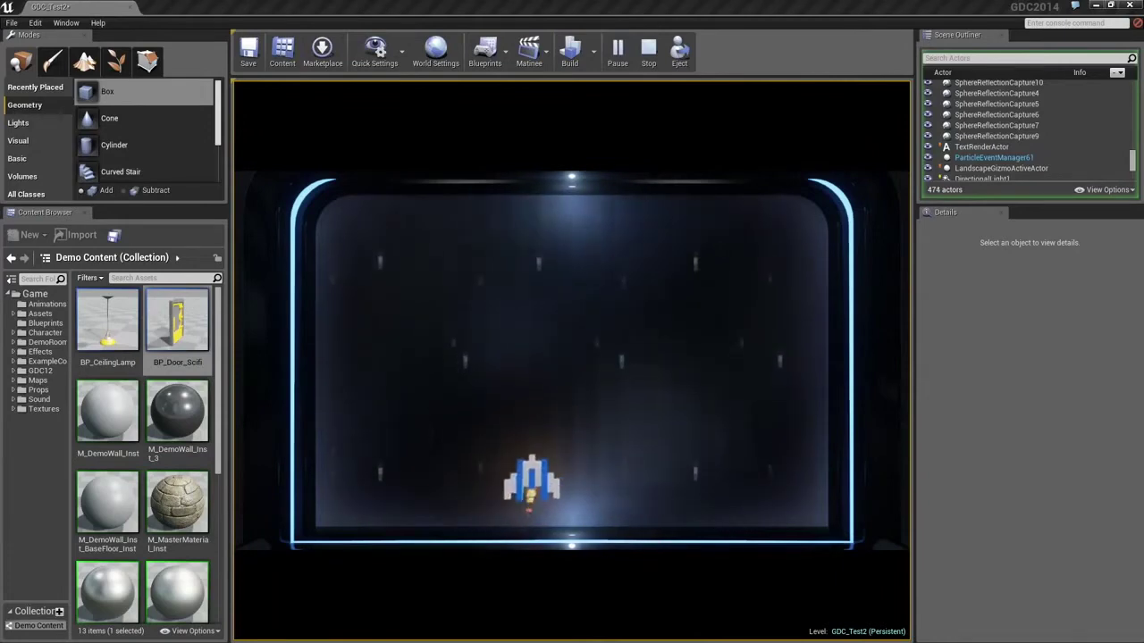
# Step: Steer the pixel ship back and forth in the arcade game, exit the game and back away from the screen
pyautogui.press('a')
pyautogui.press('d')
pyautogui.press('a')
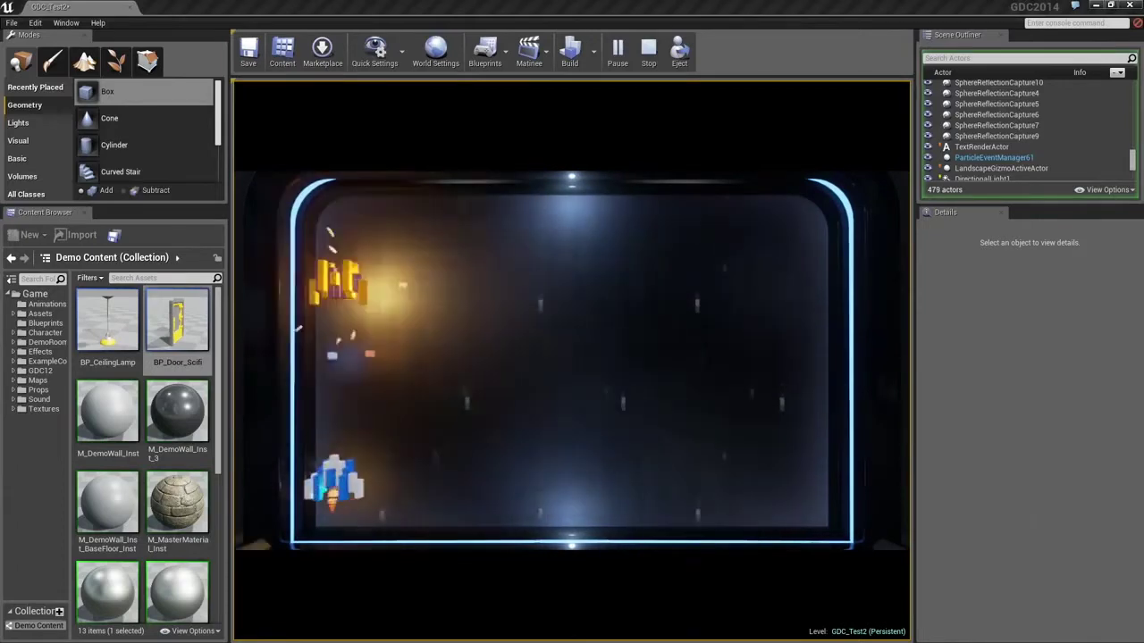
pyautogui.press('d')
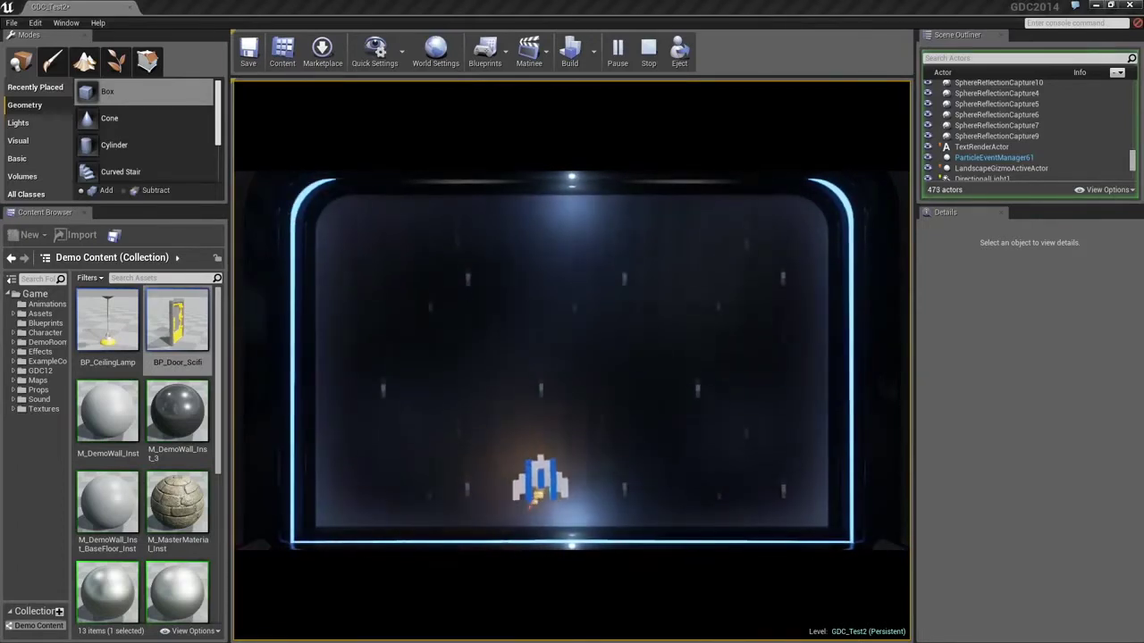
pyautogui.press('e')
pyautogui.press('s')
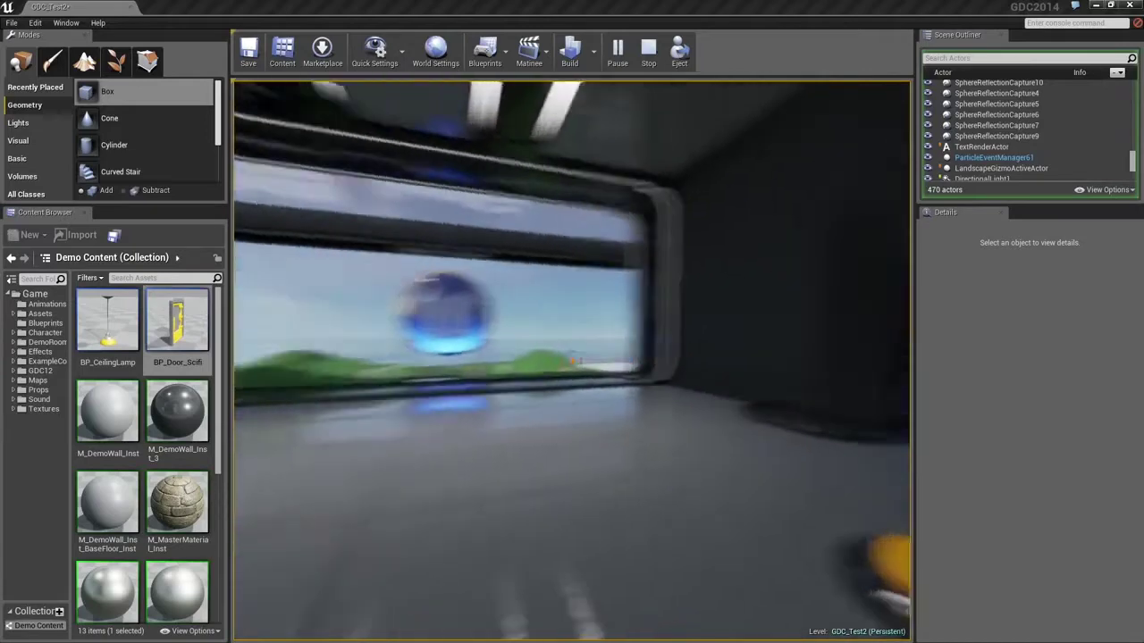
# Step: Walk to the UFO pawn example, take control of the UFO from its yellow button and fly it around near the window
pyautogui.press('w')
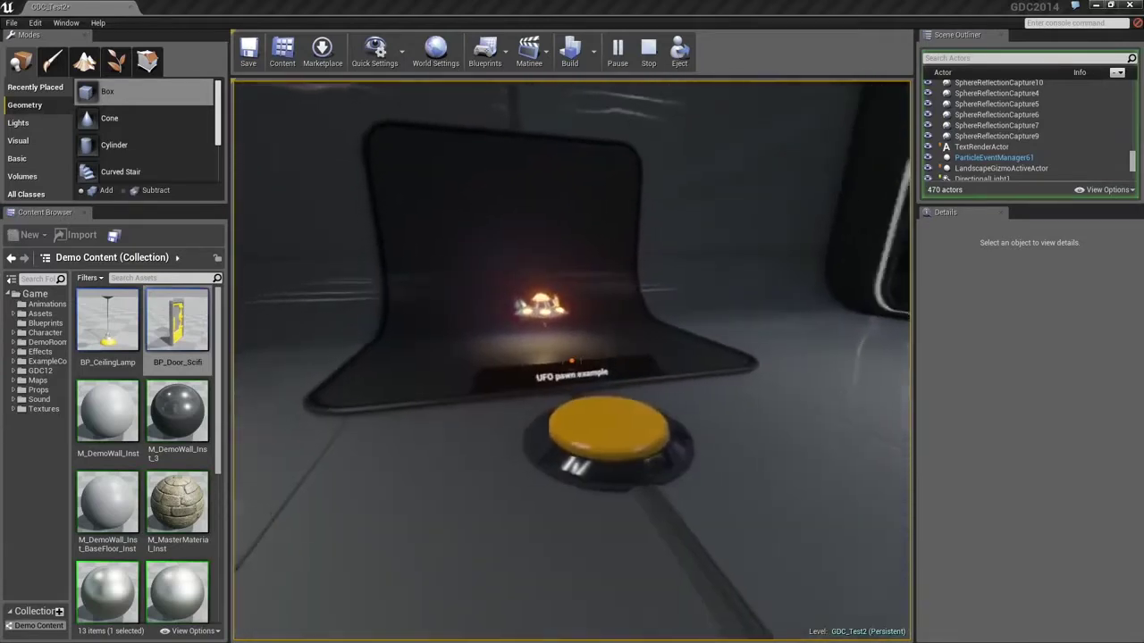
pyautogui.press('w')
pyautogui.press('e')
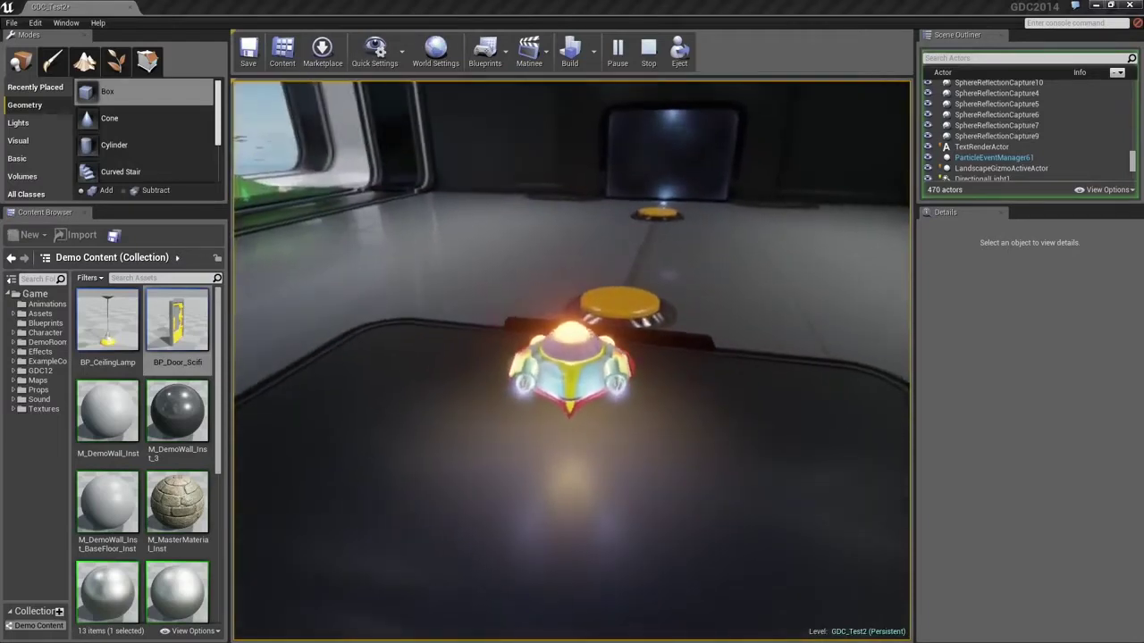
pyautogui.press('w')
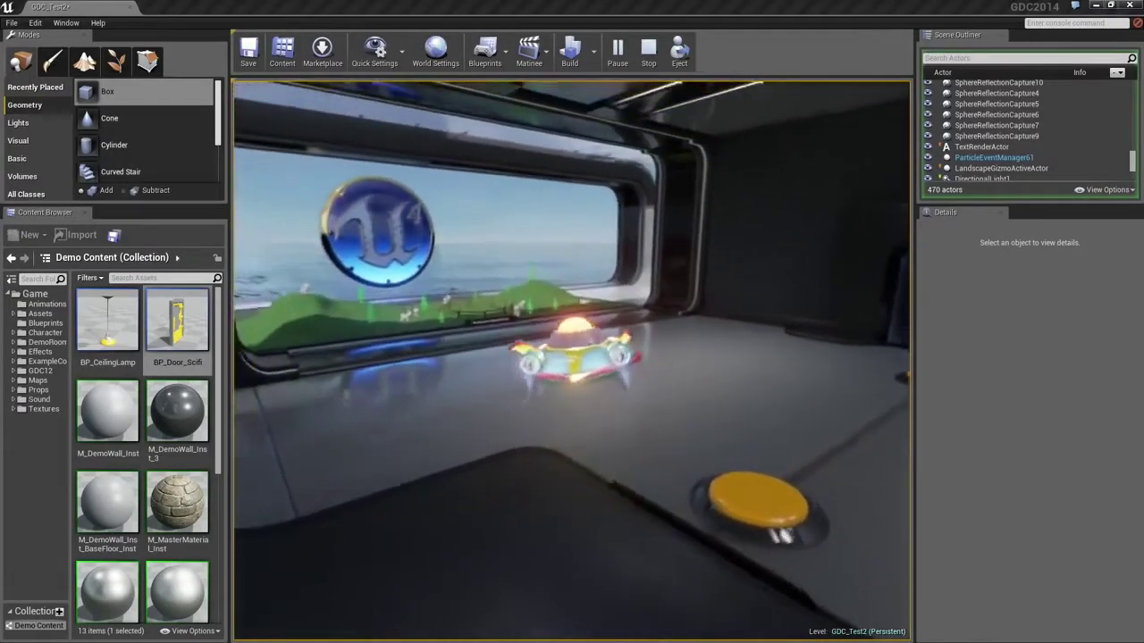
pyautogui.press('w')
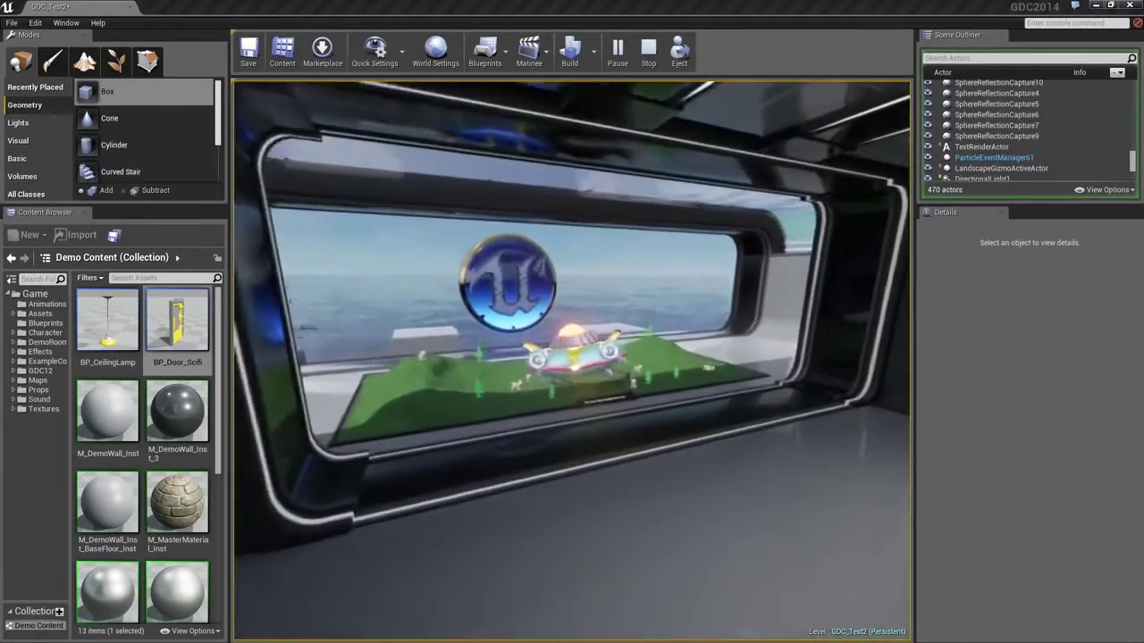
pyautogui.press('w')
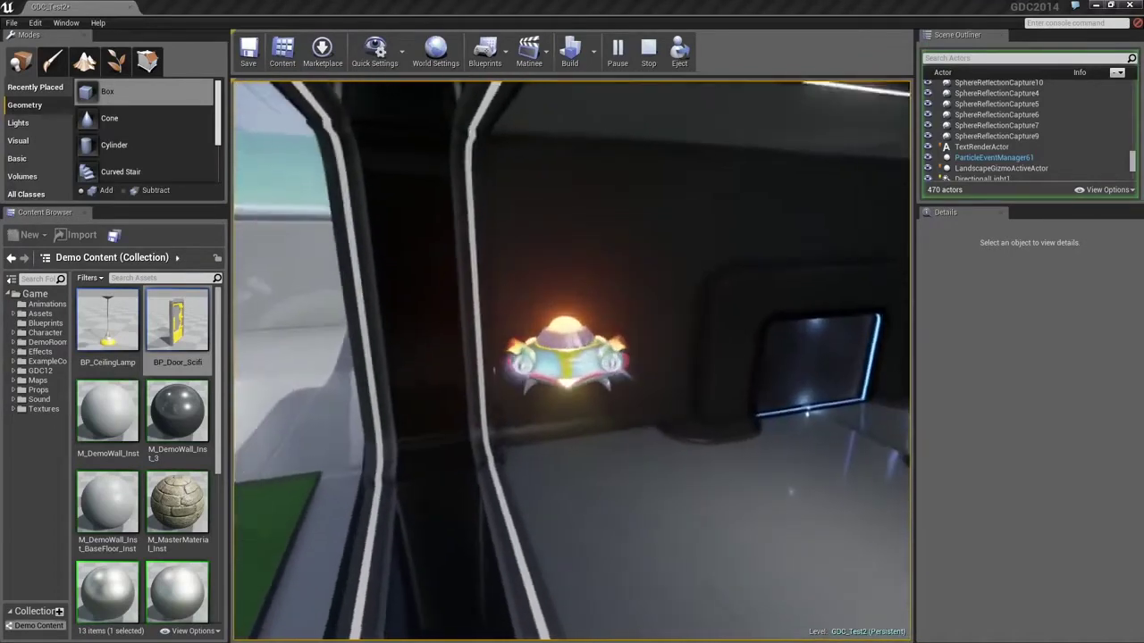
# Step: Eject from the UFO pawn while the level keeps running and move the free camera around to view it up close
pyautogui.hotkey('shift', 'F1')
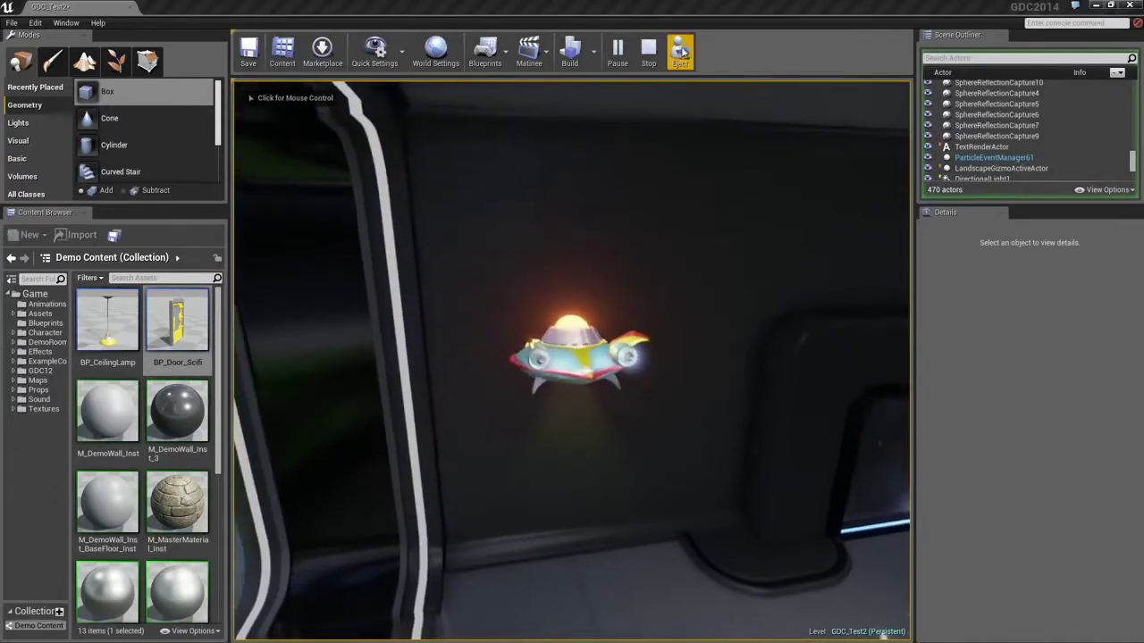
pyautogui.click(681, 51)
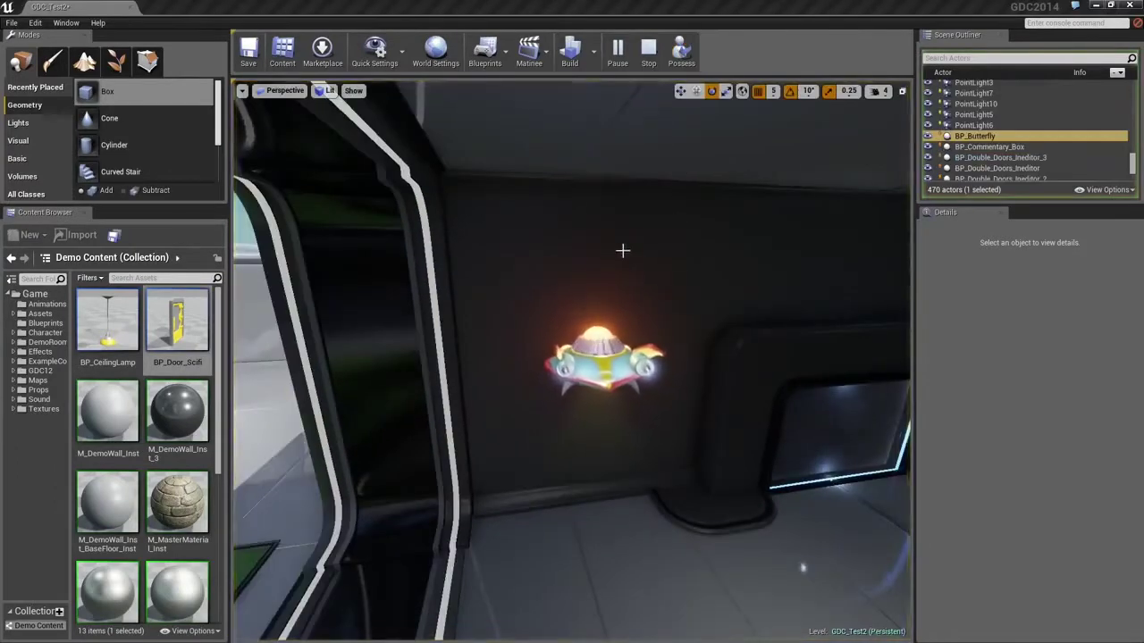
pyautogui.moveTo(623, 251); pyautogui.dragTo(779, 257, button='right')
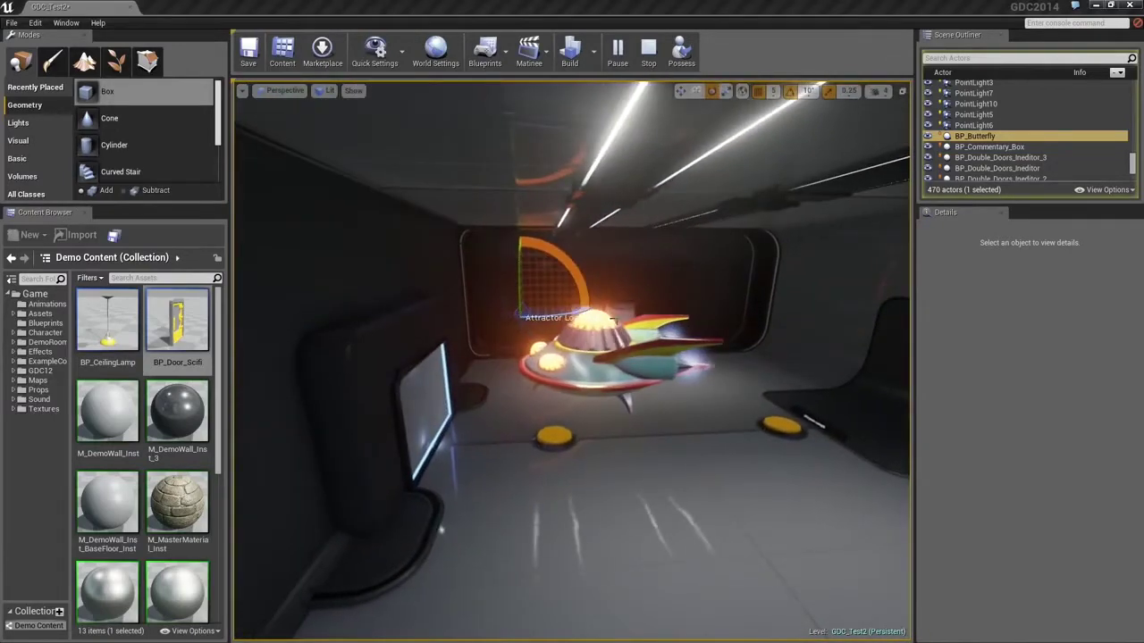
# Step: Open the BP_UFO_Physics Blueprint of the UFO pawn and enter its Abduction Beam Sequences graph
pyautogui.click(587, 364)
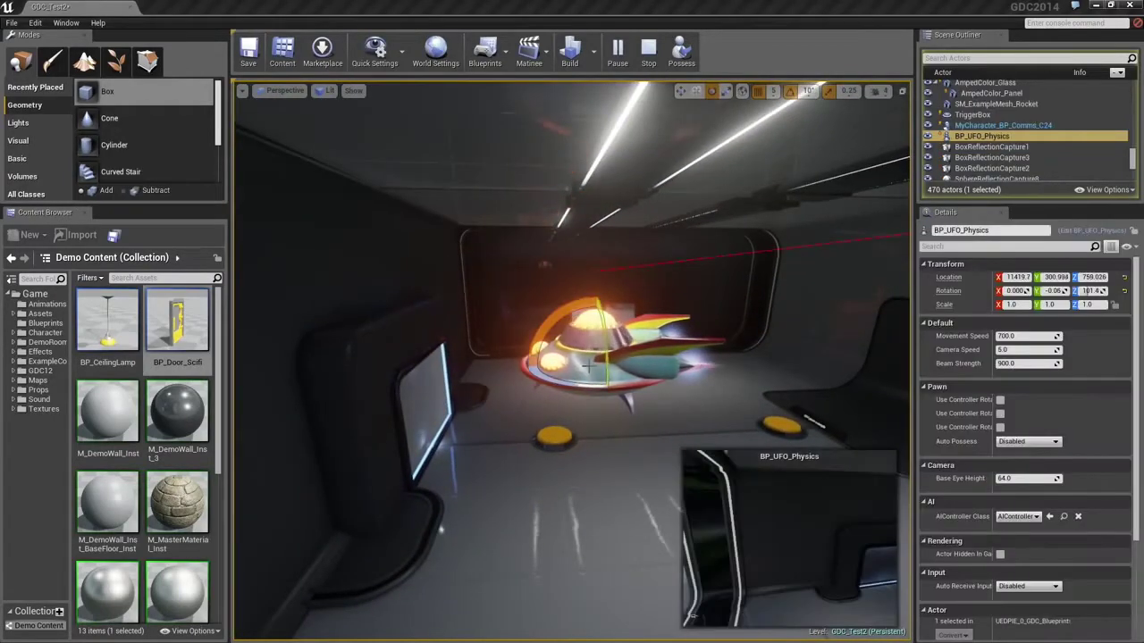
pyautogui.click(1092, 234)
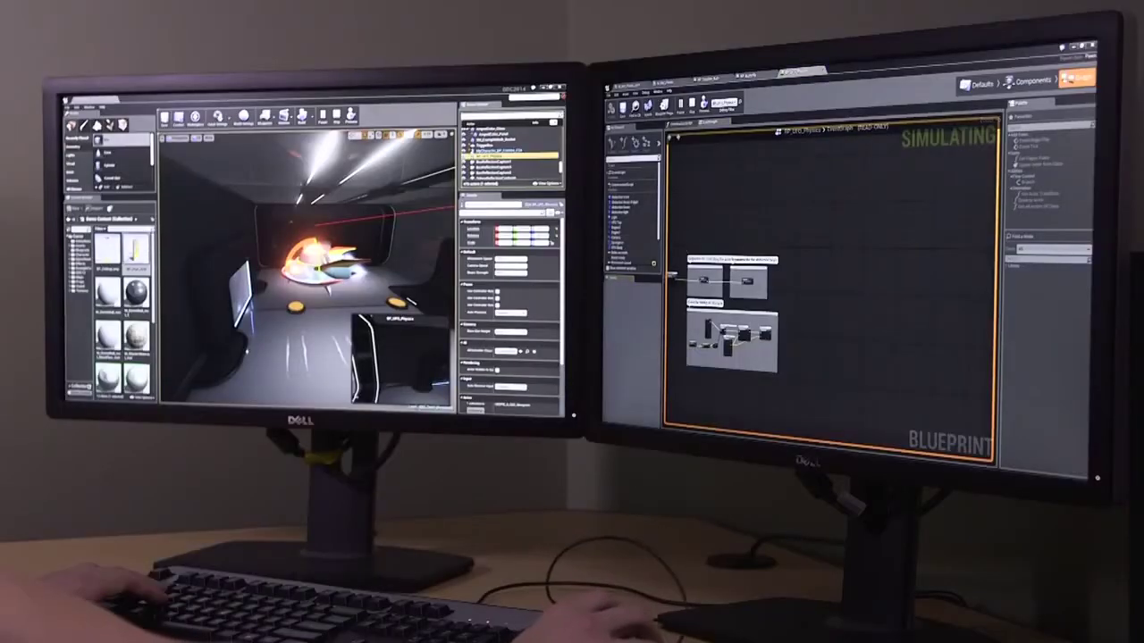
pyautogui.moveTo(675, 281); pyautogui.dragTo(711, 302, button='right')
pyautogui.scroll(1, 846, 284)
pyautogui.scroll(5, 778, 290)
pyautogui.moveTo(842, 288); pyautogui.dragTo(776, 286, button='right')
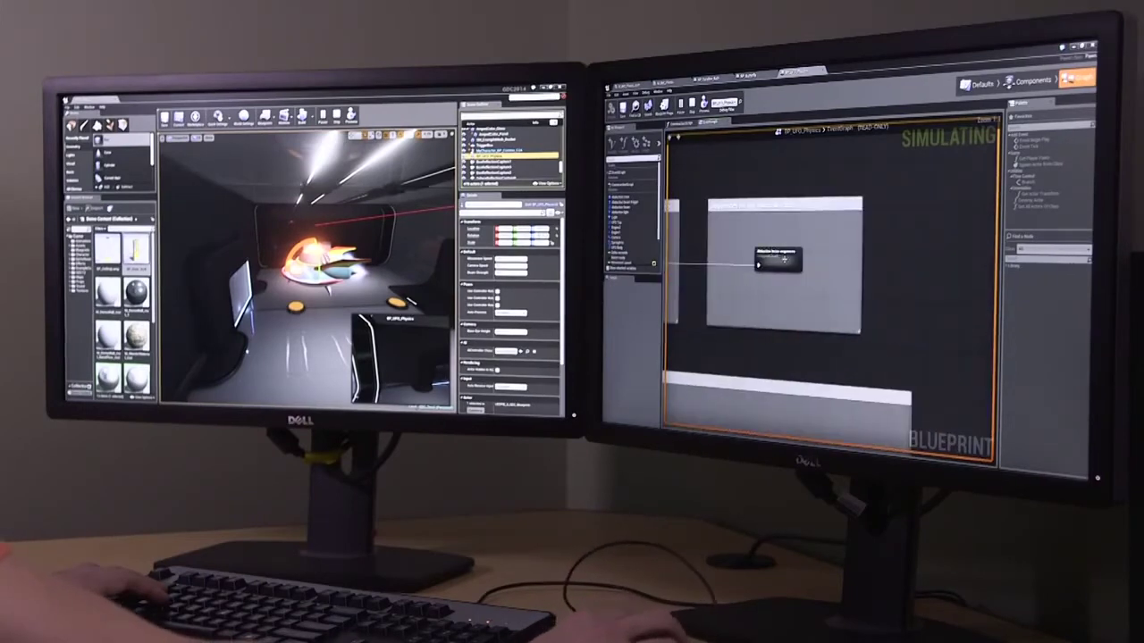
pyautogui.doubleClick(785, 258)
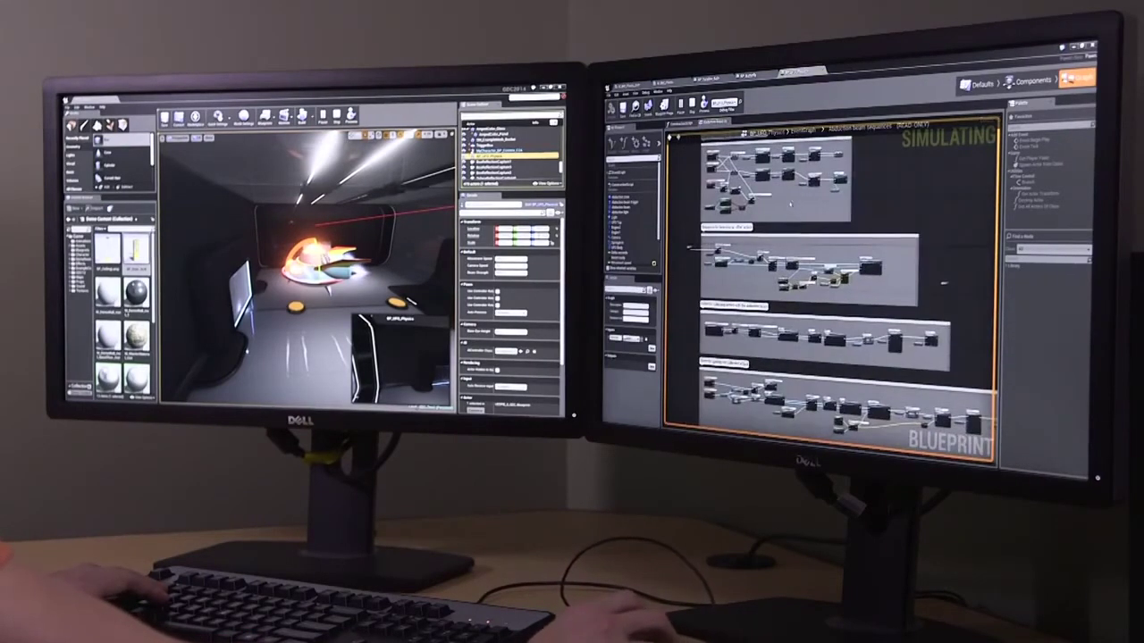
# Step: Examine the abduction beam node network up close, widening the graph area on both sides
pyautogui.moveTo(790, 201)
pyautogui.mouseDown(button='right')
pyautogui.moveTo(780, 143)
pyautogui.moveTo(775, 193)
pyautogui.mouseUp(button='right')
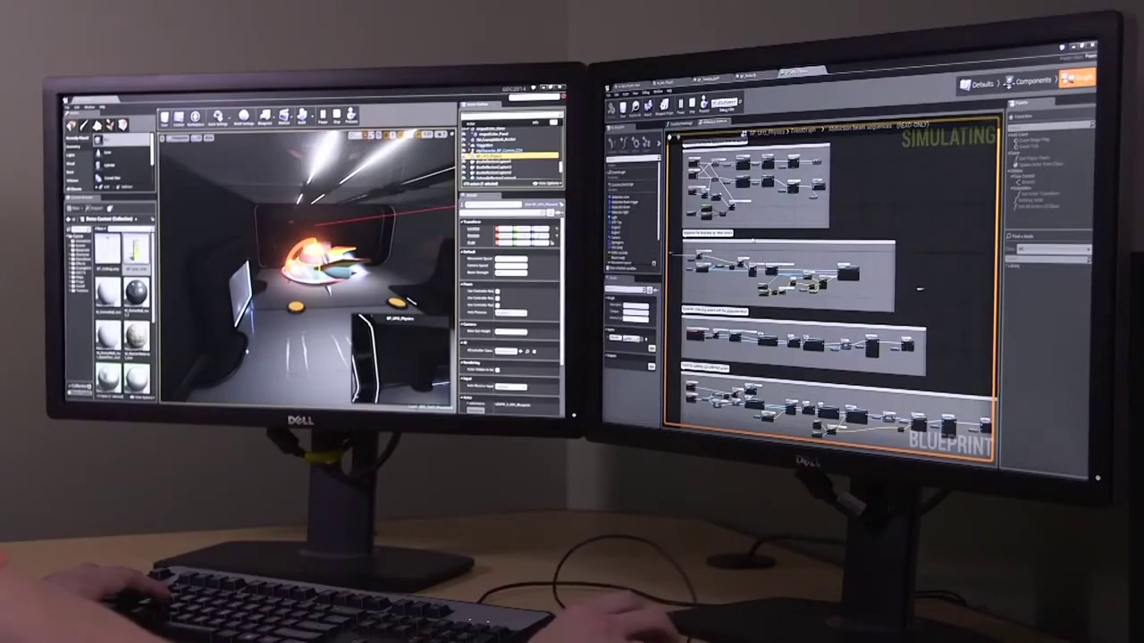
pyautogui.moveTo(756, 239); pyautogui.dragTo(797, 276, button='right')
pyautogui.scroll(3, 776, 268)
pyautogui.scroll(1, 796, 263)
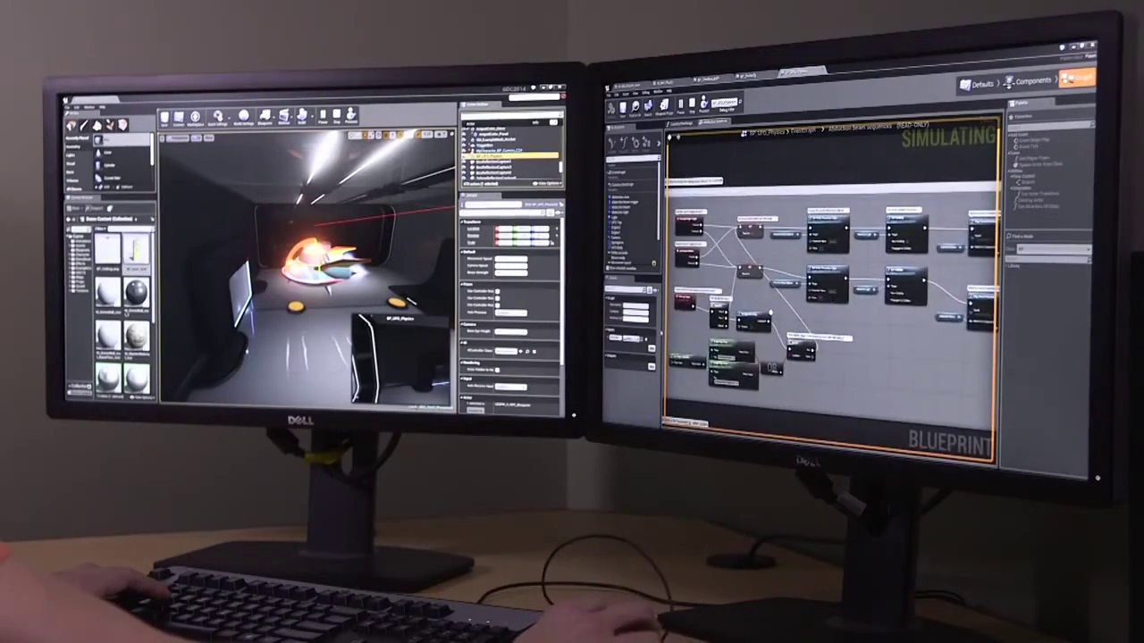
pyautogui.moveTo(663, 273); pyautogui.dragTo(639, 272)
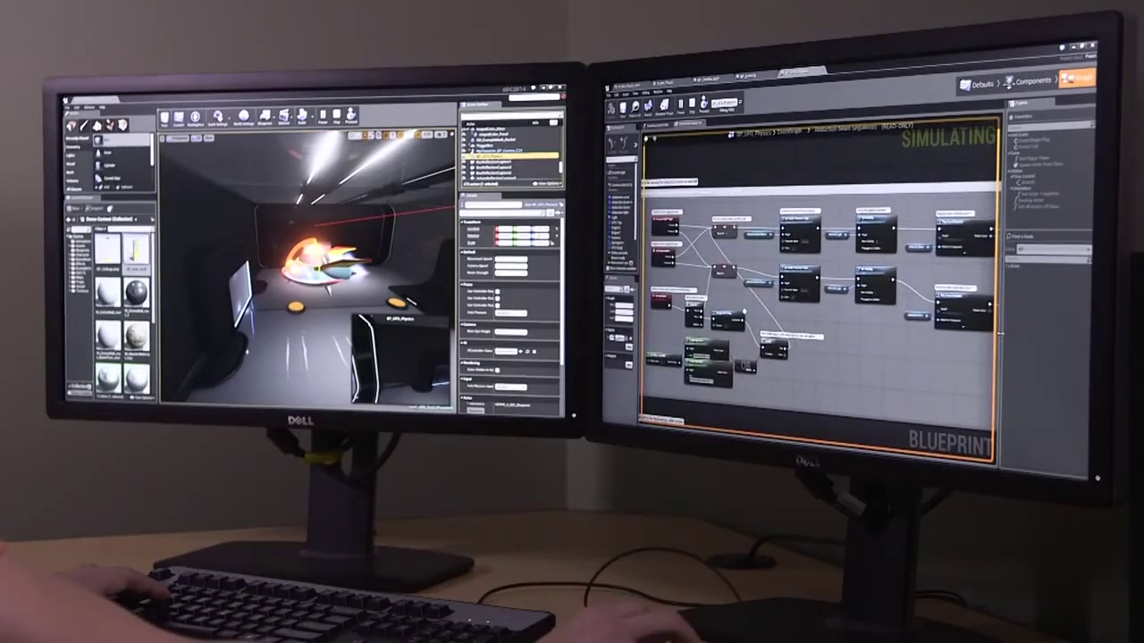
pyautogui.moveTo(1001, 335); pyautogui.dragTo(1040, 336)
pyautogui.moveTo(911, 304)
pyautogui.mouseDown(button='right')
pyautogui.moveTo(933, 298)
pyautogui.moveTo(914, 303)
pyautogui.mouseUp(button='right')
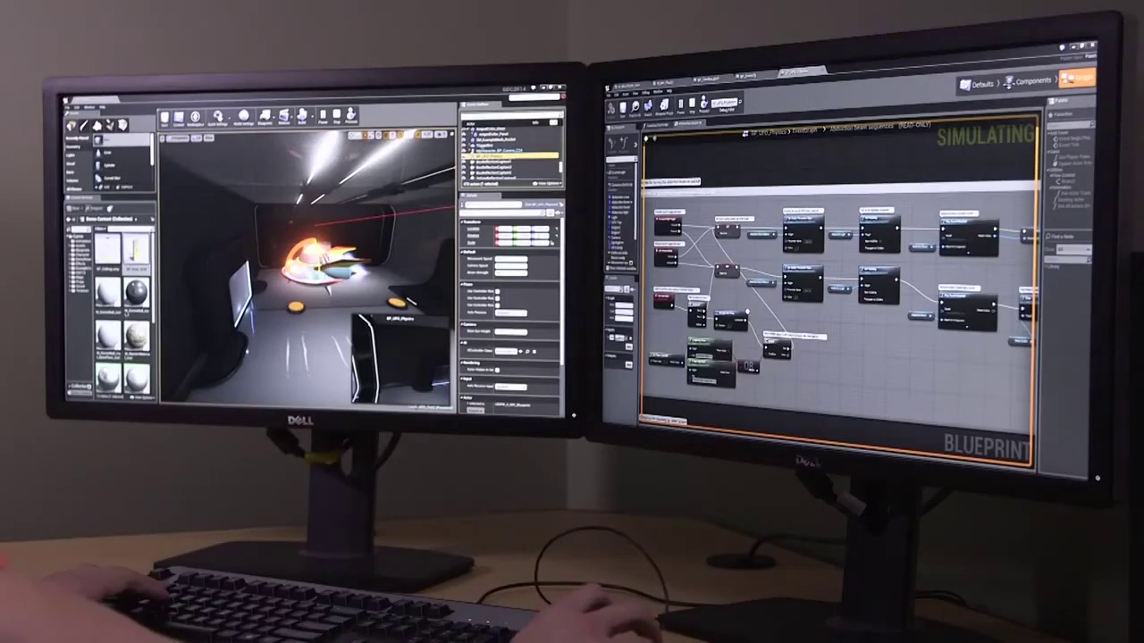
# Step: Take control of the UFO again and fly it through the furnished room's doorway out to the large Unreal Engine logo
pyautogui.click(351, 117)
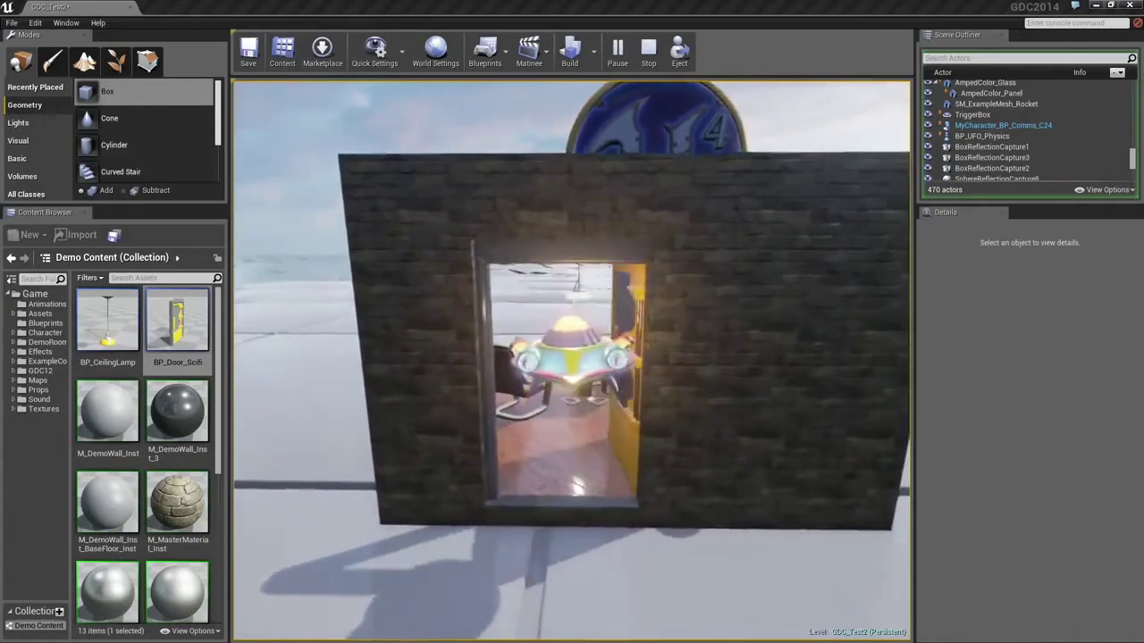
pyautogui.press('w')
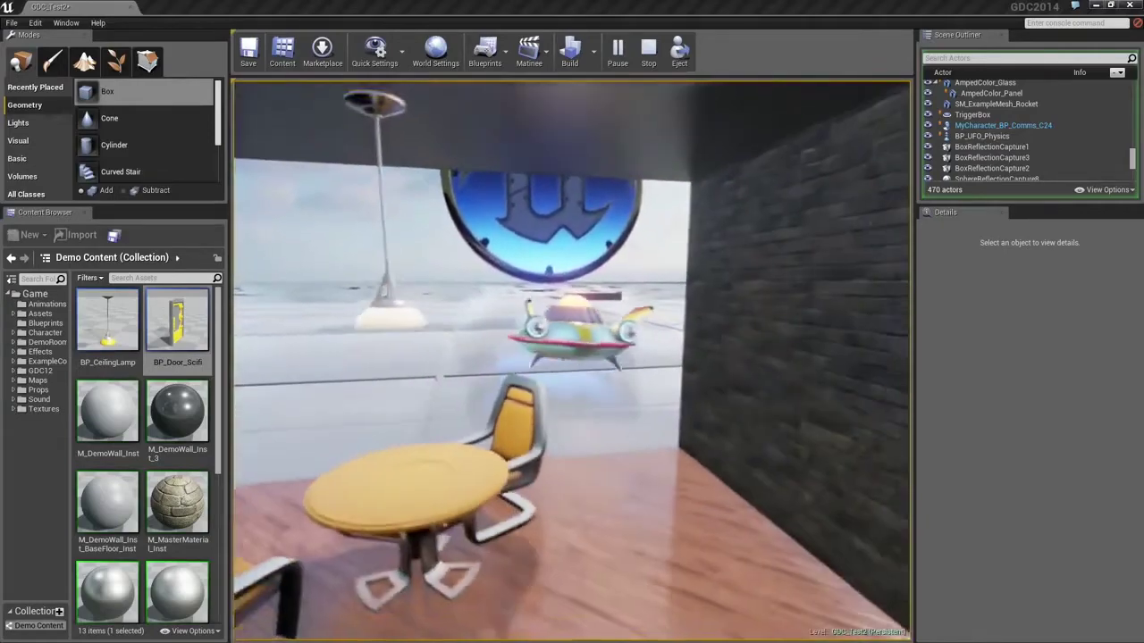
pyautogui.press('w')
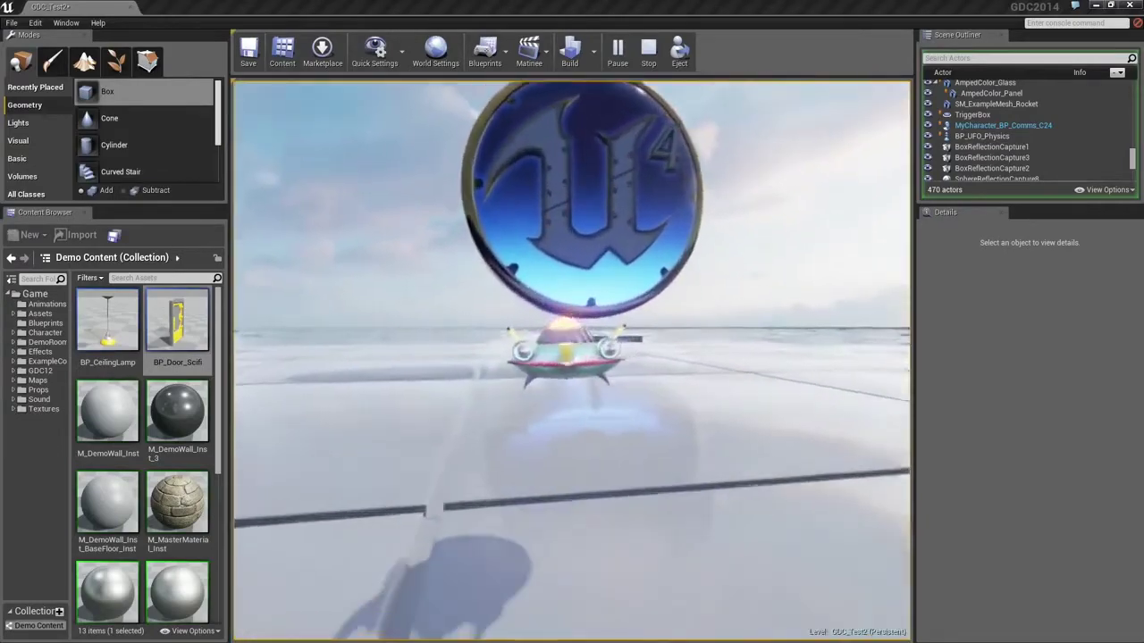
pyautogui.press('w')
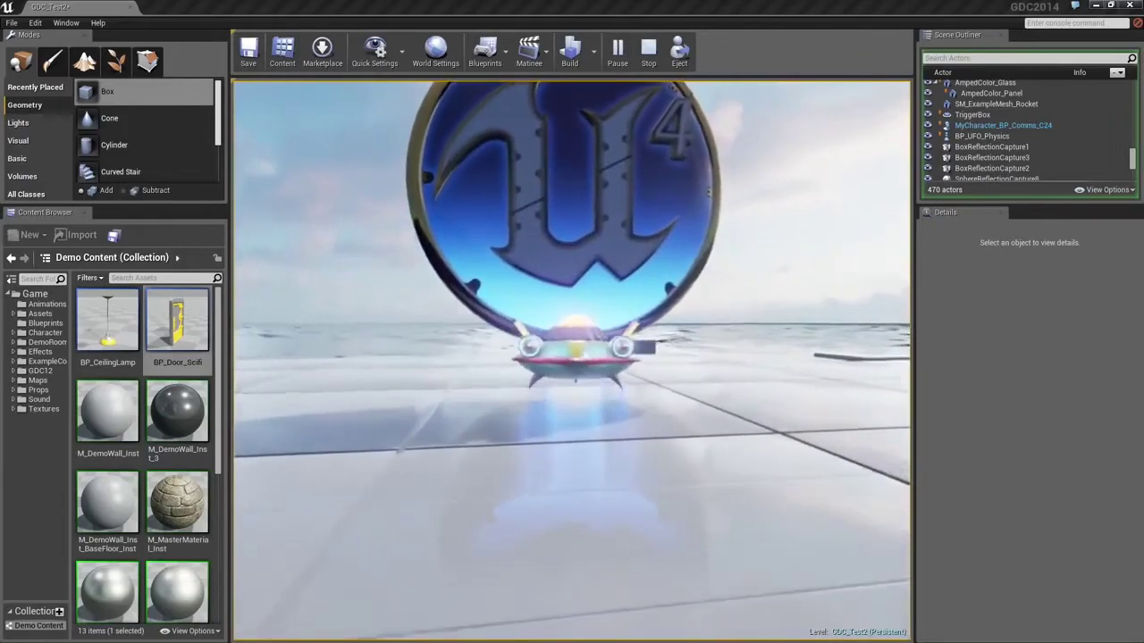
pyautogui.press('w')
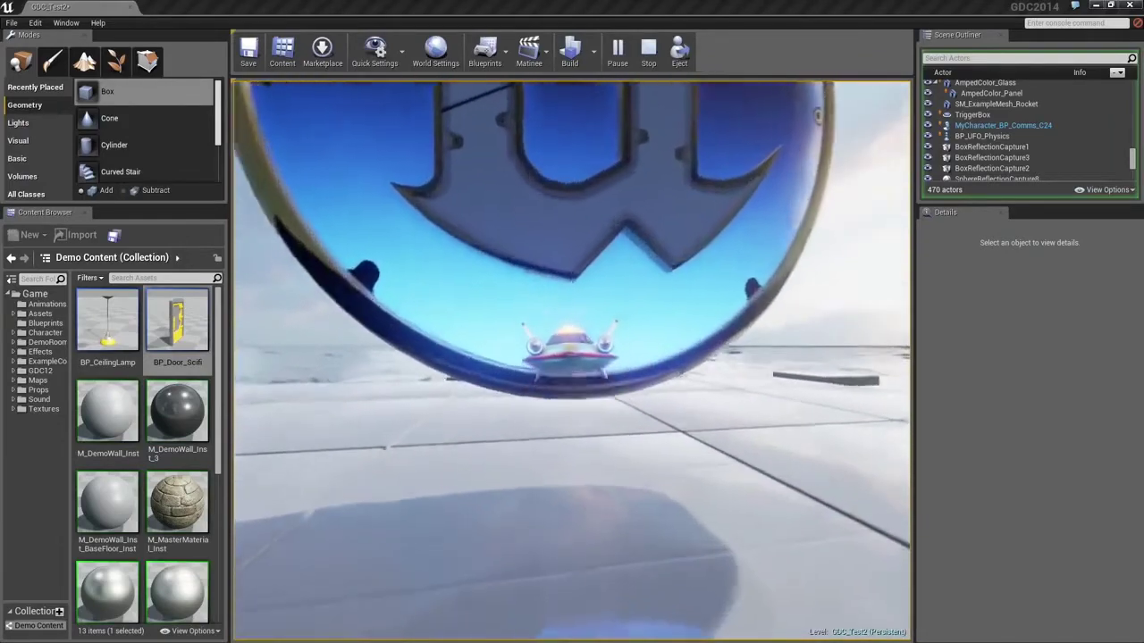
# Step: Back the UFO away from the shattered logo and swing around its debris toward the small furnished room
pyautogui.press('s')
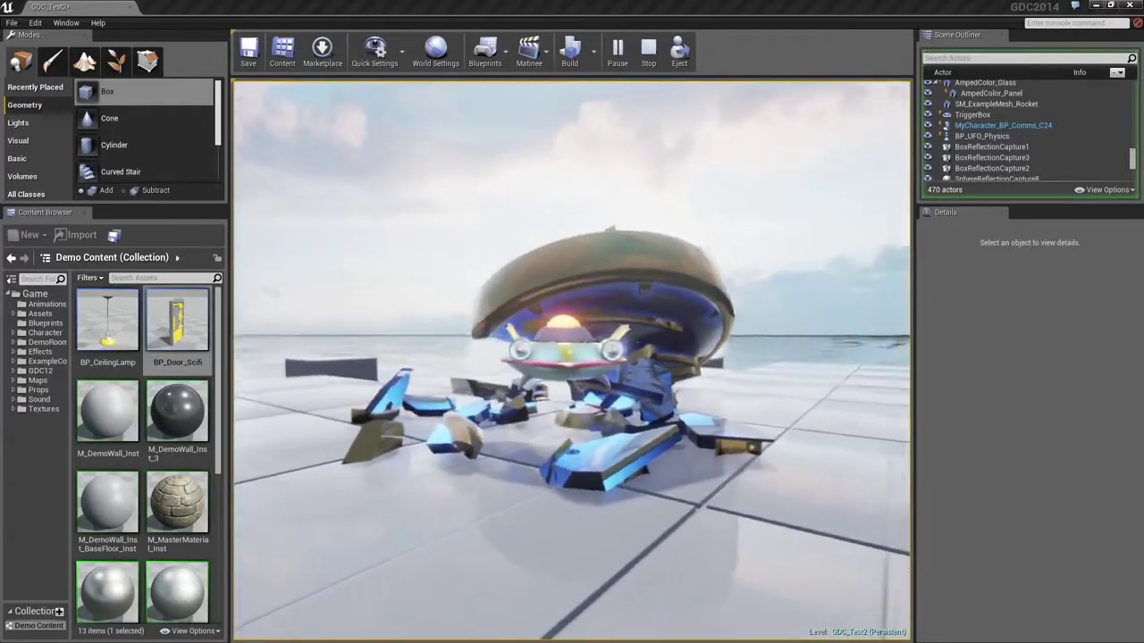
pyautogui.press('d')
pyautogui.press('d')
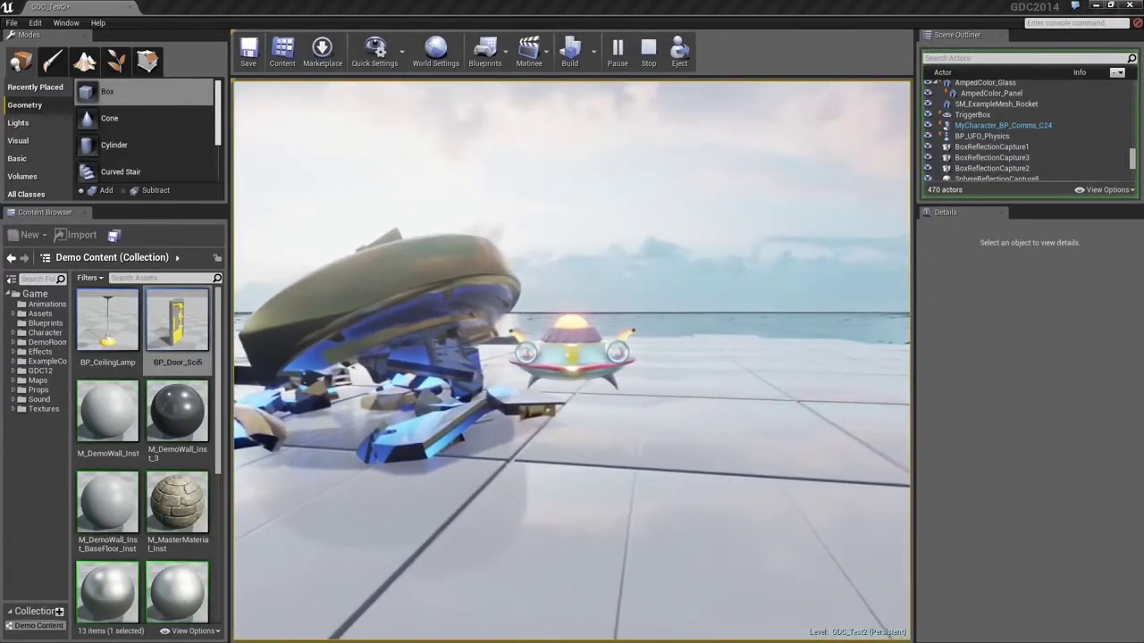
pyautogui.press('d')
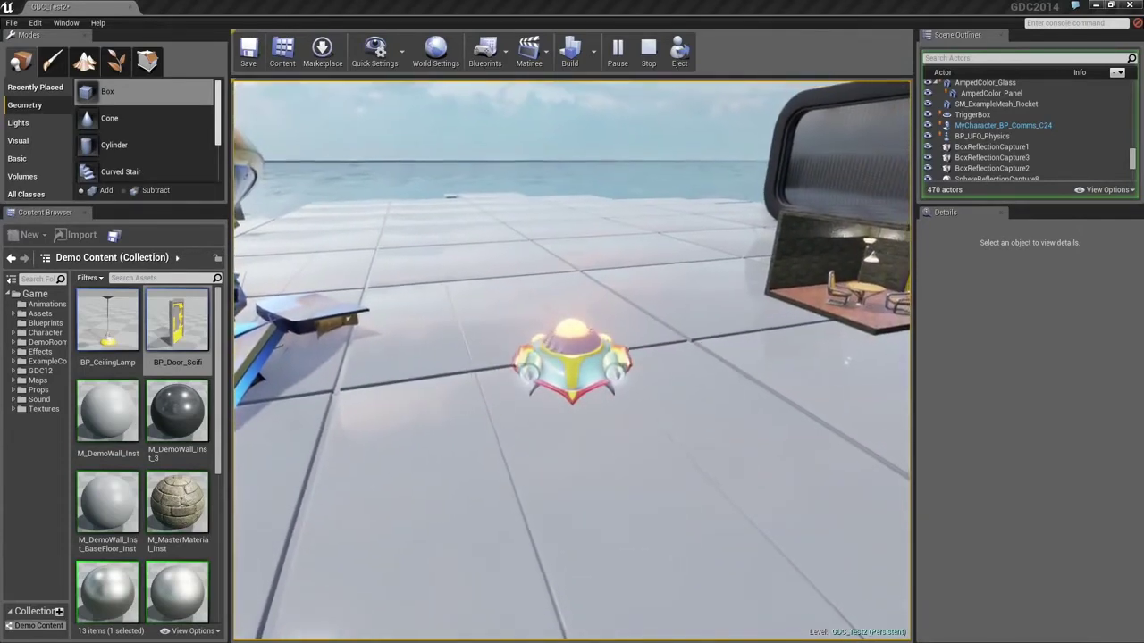
# Step: Stop playing the level and open the recently used Matinee level
pyautogui.press('Escape')
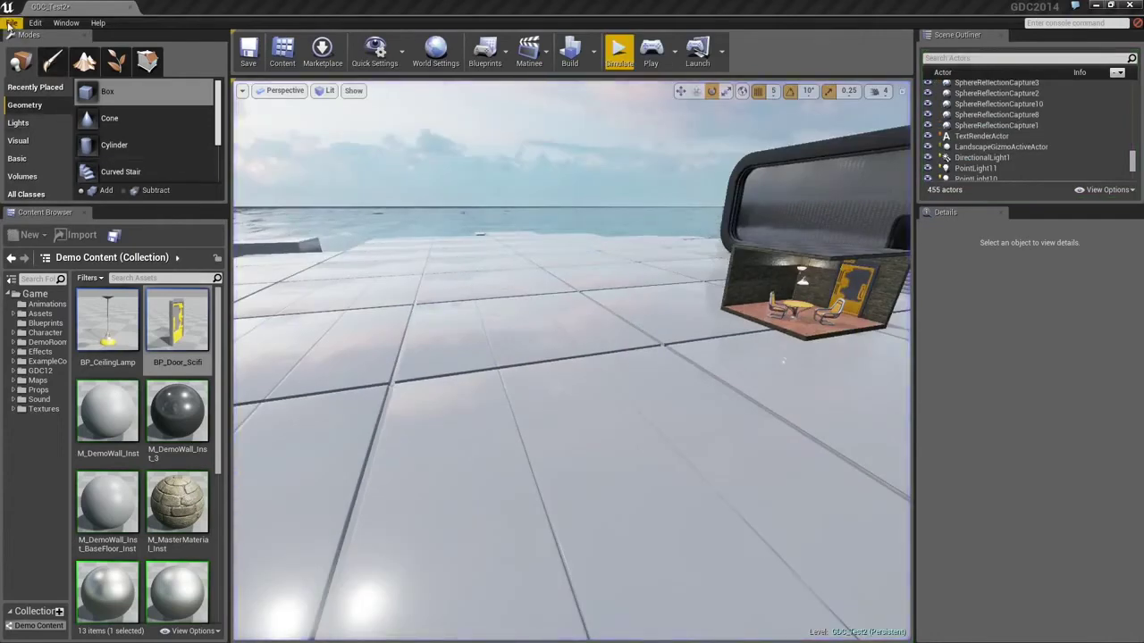
pyautogui.click(10, 24)
pyautogui.moveTo(59, 325)
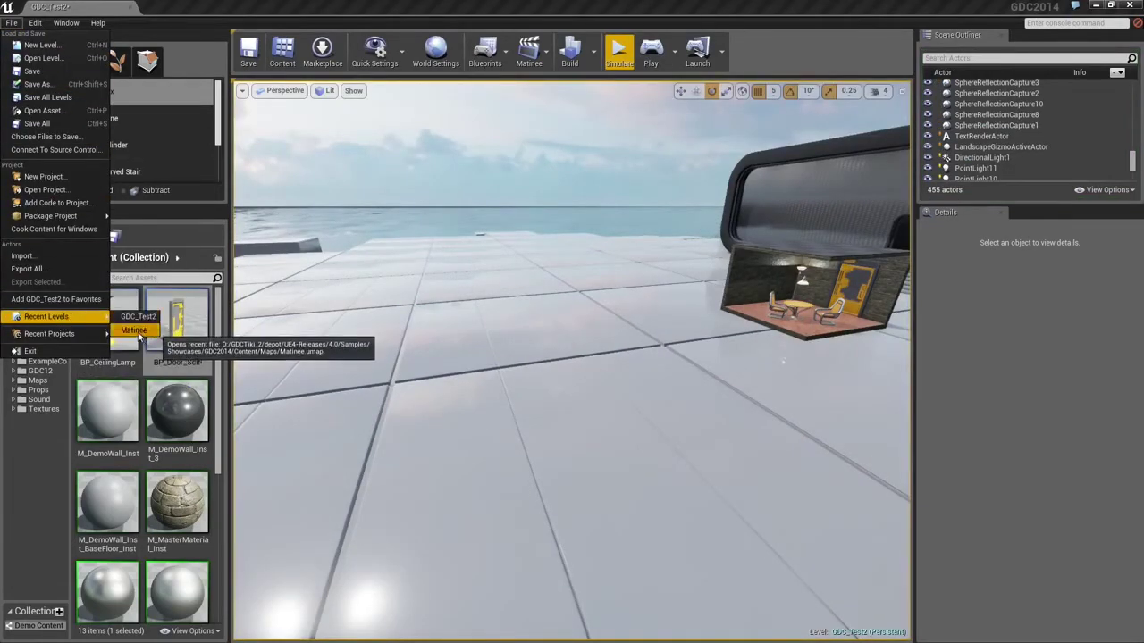
pyautogui.click(134, 330)
pyautogui.click(681, 438)
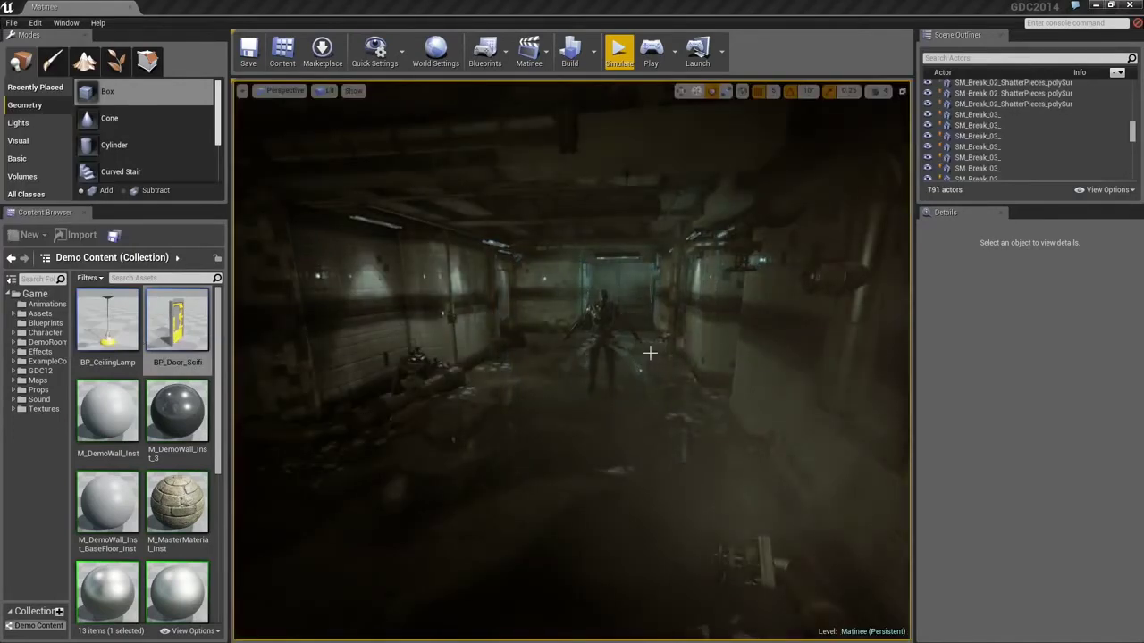
# Step: Turn the view toward the armored character in the dark corridor and start playing the Matinee level
pyautogui.moveTo(652, 353); pyautogui.dragTo(742, 354, button='right')
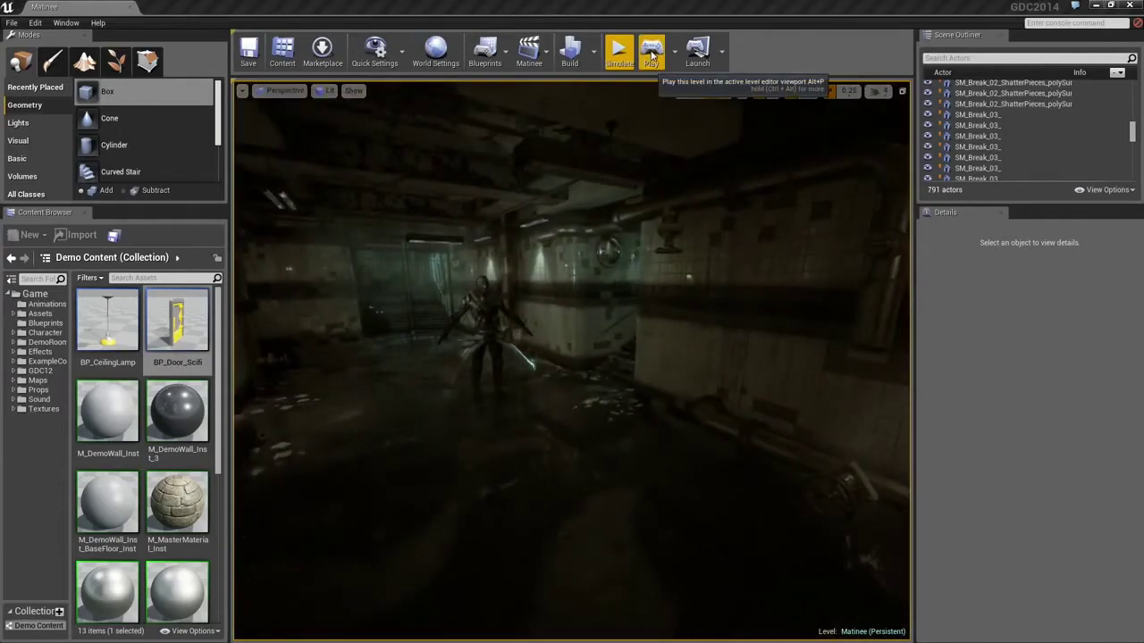
pyautogui.hotkey('alt', 'p')
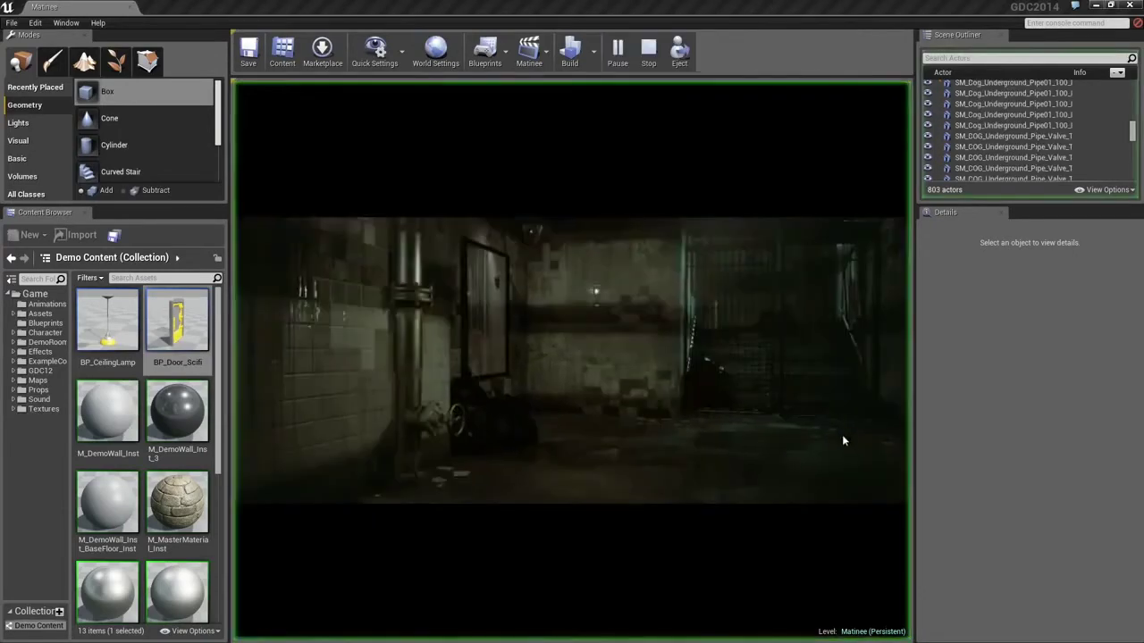